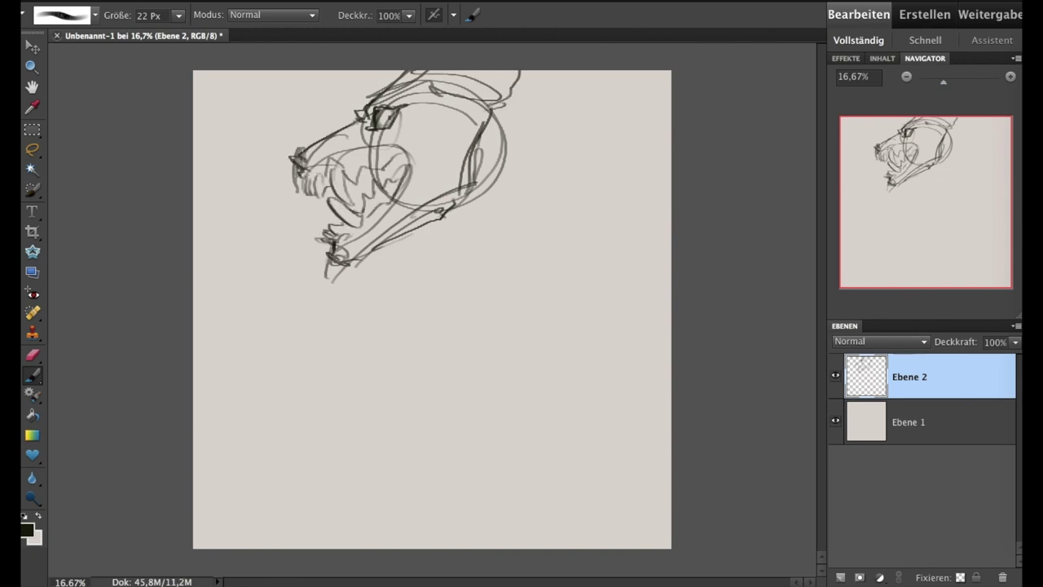
Retrace the beast's upper lip and nose darker and add forehead and brow strokes
key(e)
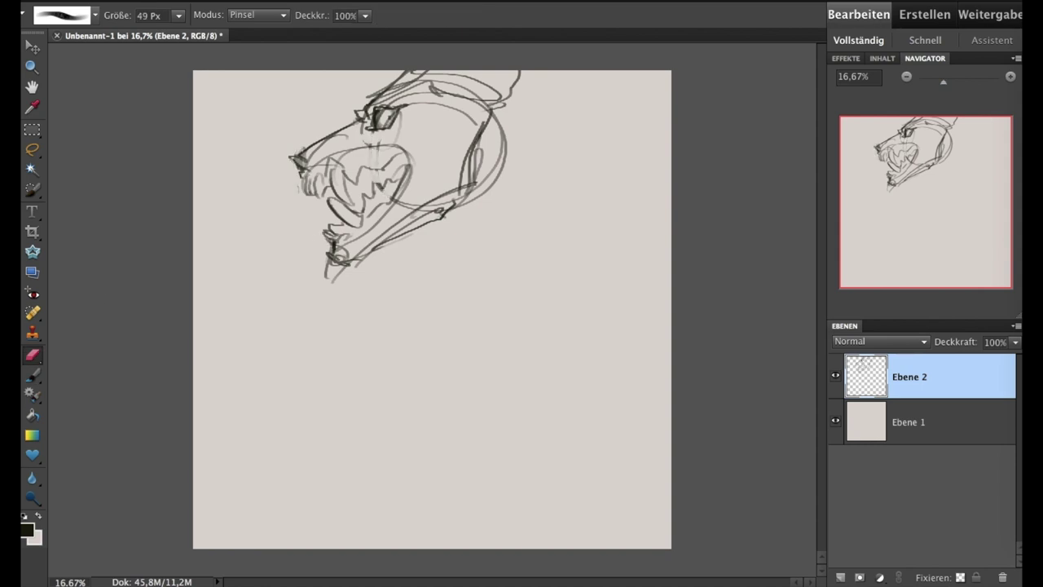
key(b)
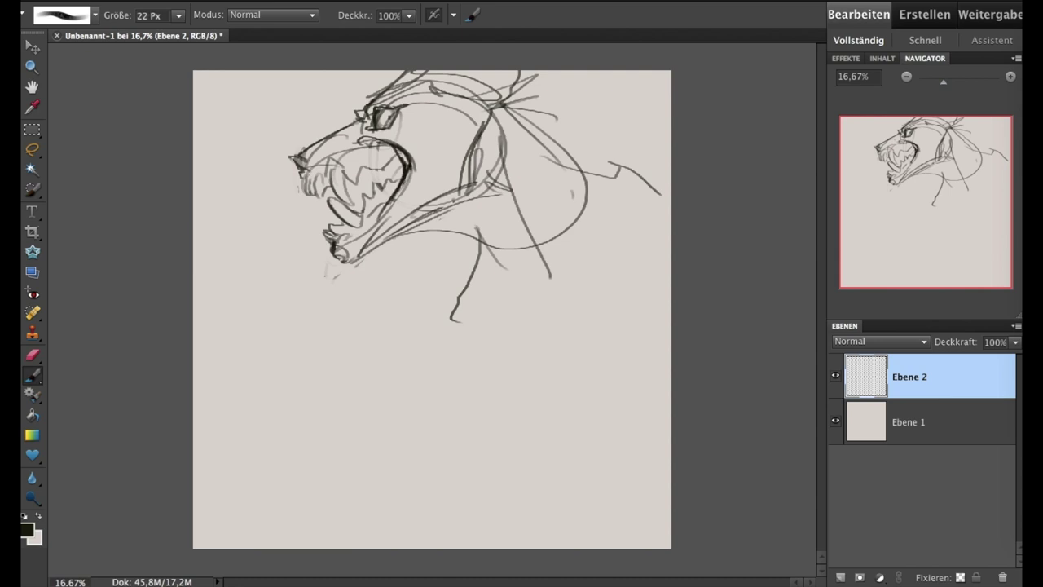
drag(307, 168, 386, 145)
drag(301, 171, 310, 188)
drag(408, 133, 431, 95)
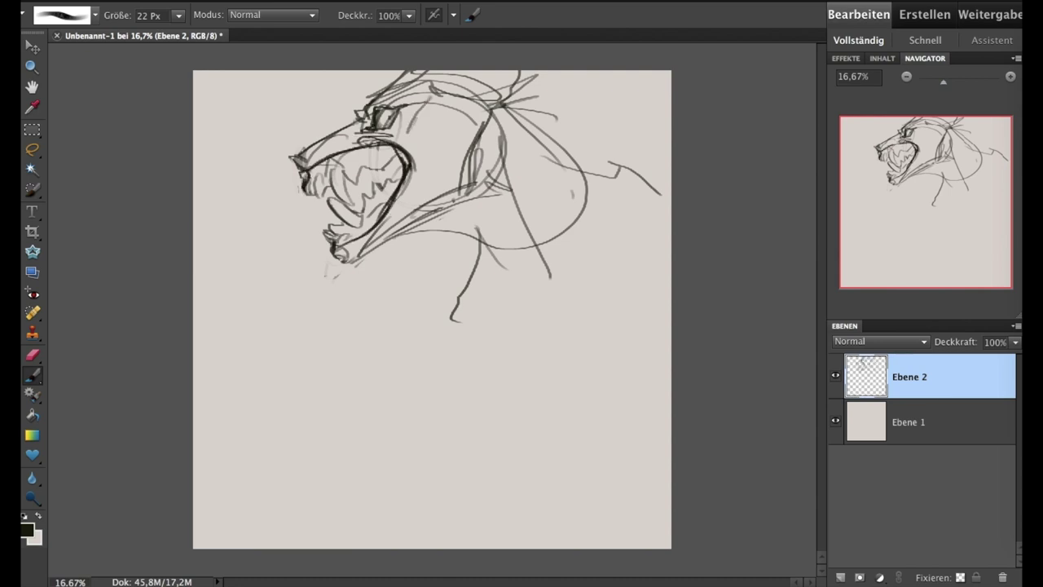
drag(444, 135, 461, 99)
drag(305, 166, 365, 130)
With a larger 41 px brush, shade the muzzle, brow, upper lip and jaw toward the neck
key(bracketright)
key(bracketright)
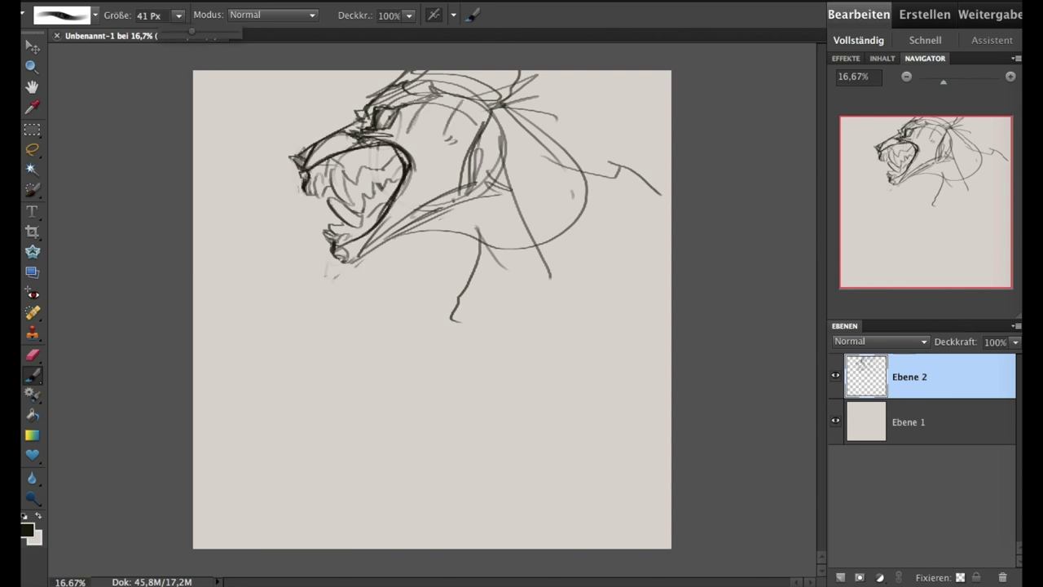
mouse_move(304, 159)
mouse_down()
mouse_move(408, 88)
mouse_move(427, 92)
mouse_up()
drag(336, 164, 391, 146)
mouse_move(385, 204)
mouse_down()
mouse_move(336, 242)
mouse_move(494, 202)
mouse_up()
mouse_move(407, 147)
mouse_down()
mouse_move(411, 181)
mouse_move(456, 120)
mouse_up()
drag(488, 74, 556, 132)
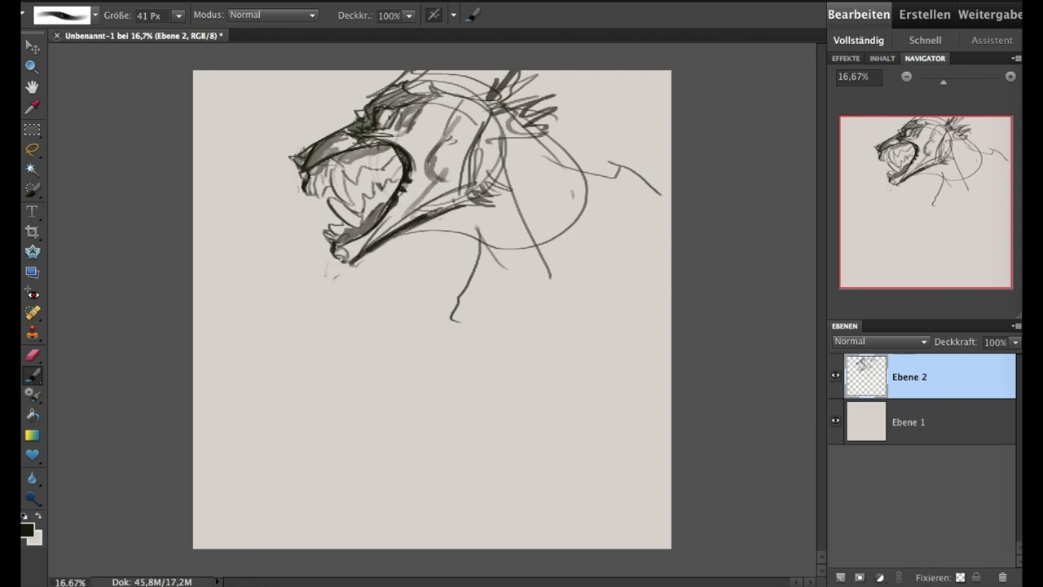
Clear the beast head from the sketch layer Ebene 2
key(ctrl+a)
key(Delete)
click(888, 2)
click(933, 1)
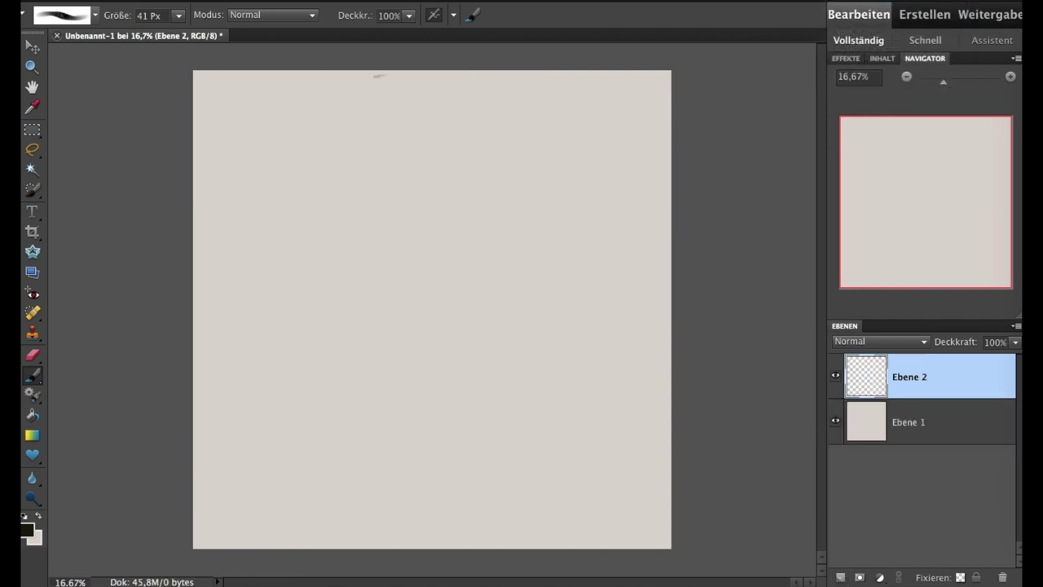
Rough in the figure's head circles, shoulder and arm loops, torso sides and legs
drag(383, 74, 359, 187)
drag(367, 90, 460, 122)
drag(362, 167, 293, 236)
drag(342, 203, 334, 277)
drag(375, 261, 473, 334)
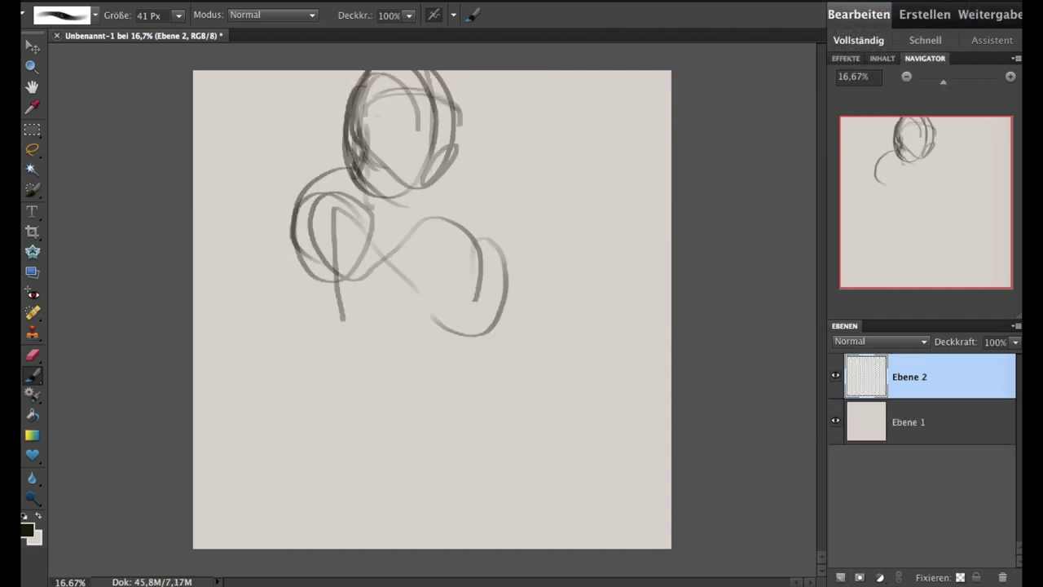
drag(328, 261, 341, 371)
mouse_move(489, 298)
mouse_down()
mouse_move(428, 379)
mouse_move(419, 517)
mouse_up()
drag(282, 379, 379, 510)
drag(334, 176, 289, 220)
drag(489, 224, 522, 318)
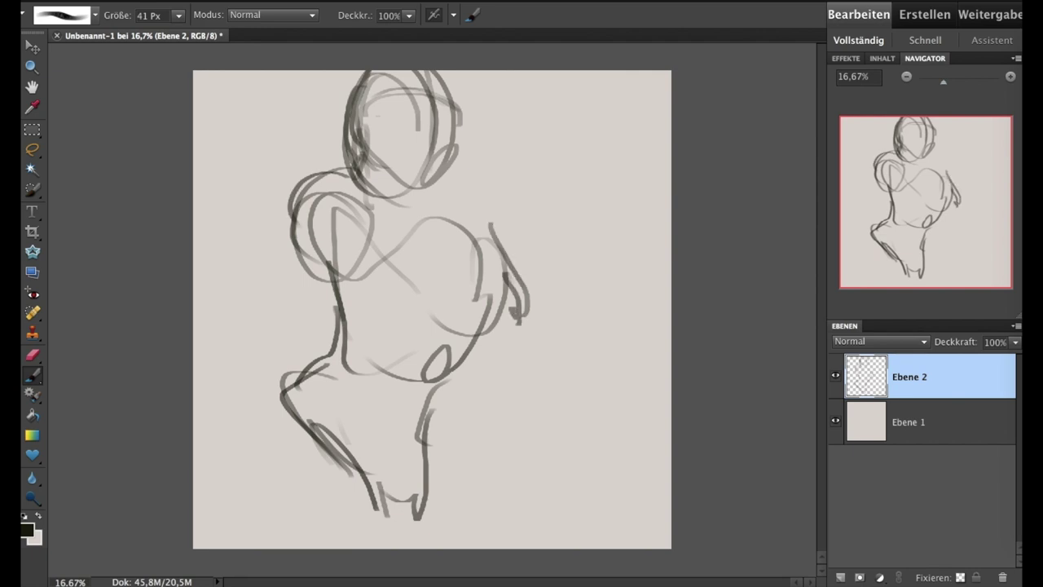
drag(373, 72, 359, 119)
mouse_move(367, 98)
mouse_down()
mouse_move(455, 123)
mouse_move(363, 191)
mouse_move(464, 232)
mouse_up()
Sketch the torso diagonal, waist, hips and both leg contours
drag(452, 297, 379, 390)
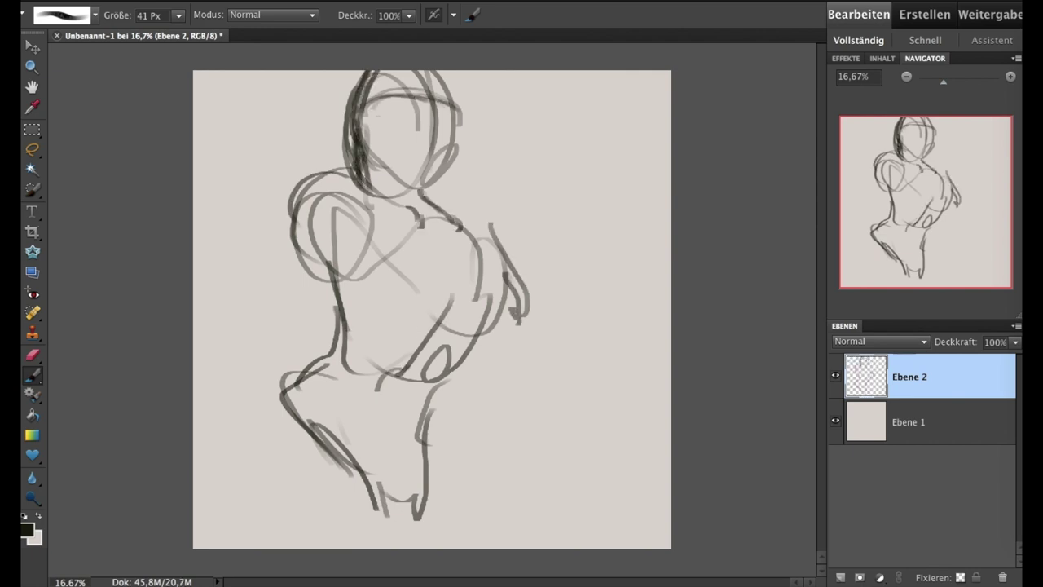
drag(347, 351, 452, 330)
mouse_move(464, 213)
mouse_down()
mouse_move(444, 383)
mouse_move(420, 412)
mouse_up()
drag(424, 403, 447, 548)
drag(285, 393, 245, 546)
drag(294, 424, 375, 546)
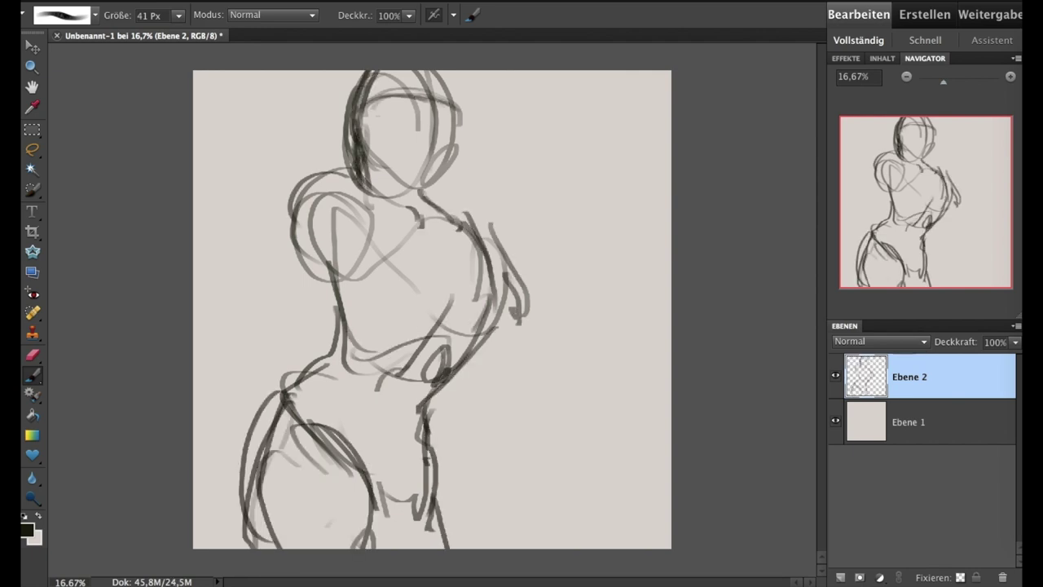
drag(427, 440, 477, 548)
drag(432, 444, 379, 521)
Sketch the left forearm and fist, an arm reaching right with its hand, and shoulder contour
drag(318, 363, 261, 465)
mouse_move(244, 302)
mouse_down()
mouse_move(269, 350)
mouse_move(228, 350)
mouse_up()
mouse_move(301, 203)
mouse_down()
mouse_move(220, 310)
mouse_move(318, 346)
mouse_up()
drag(257, 281, 237, 354)
drag(502, 302, 514, 395)
drag(489, 346, 485, 395)
drag(481, 412, 591, 367)
mouse_move(497, 371)
mouse_down()
mouse_move(619, 375)
mouse_move(628, 319)
mouse_up()
mouse_move(278, 224)
mouse_down()
mouse_move(383, 167)
mouse_move(371, 189)
mouse_up()
drag(414, 187, 424, 212)
drag(346, 118, 365, 176)
Add loops and a flowing shape above the head toward the upper right
mouse_move(252, 78)
mouse_down()
mouse_move(359, 123)
mouse_move(261, 90)
mouse_up()
drag(513, 74, 513, 183)
drag(513, 184, 632, 159)
drag(587, 90, 522, 184)
drag(461, 195, 603, 167)
drag(546, 218, 599, 183)
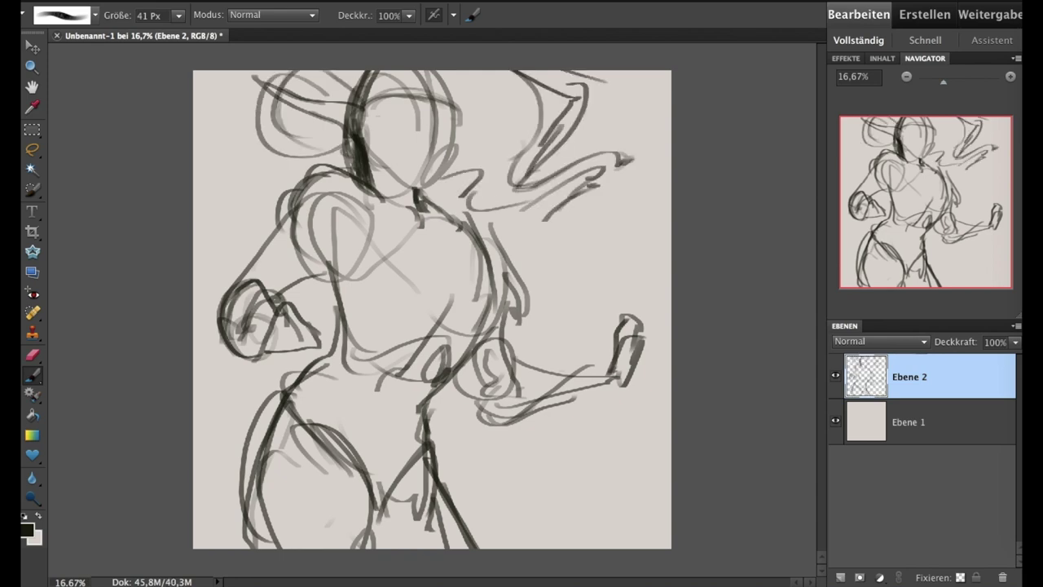
Fade the sketch layer and add an empty layer Ebene 3 above it for inking
drag(489, 206, 542, 186)
key(ctrl+shift+alt+n)
key(bracketleft)
key(bracketleft)
Zoom in and ink the eye outlines on Ebene 3
key(ctrl+plus)
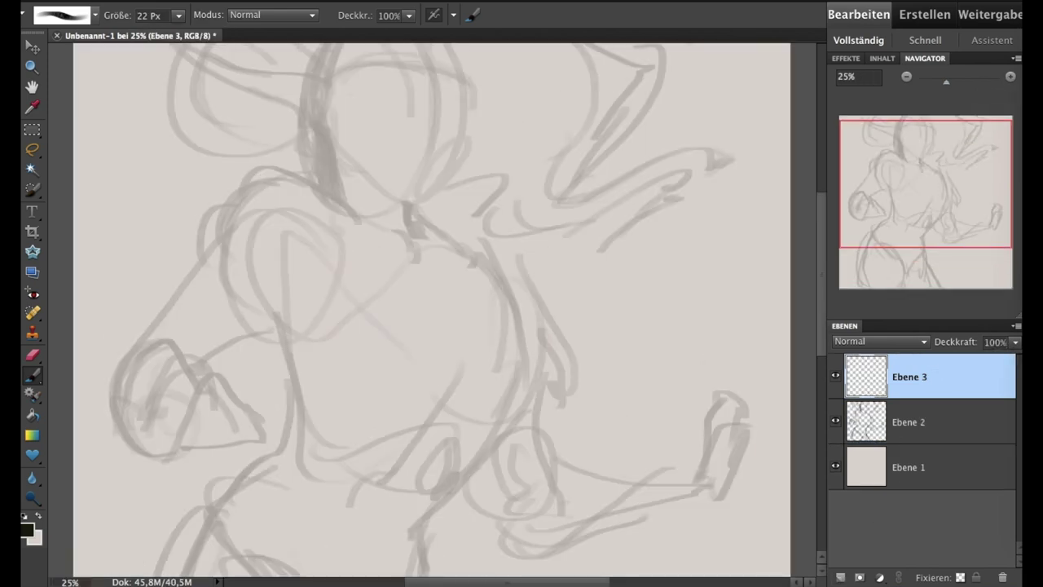
mouse_move(408, 75)
mouse_down()
mouse_move(418, 91)
mouse_move(399, 100)
mouse_move(466, 103)
mouse_up()
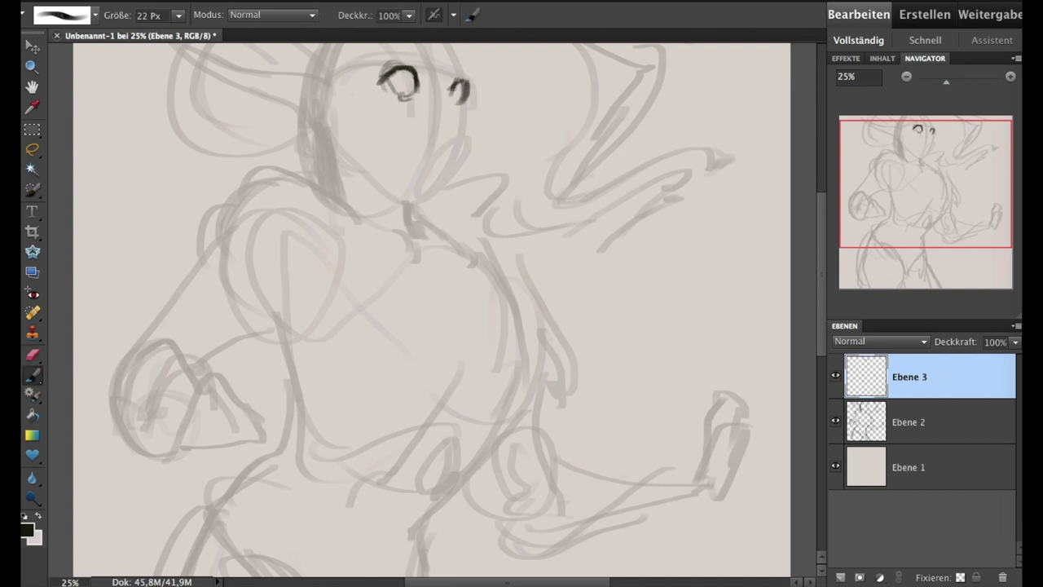
drag(372, 74, 398, 91)
drag(407, 326, 415, 347)
mouse_move(422, 87)
mouse_down()
mouse_move(432, 103)
mouse_move(437, 95)
mouse_up()
drag(391, 69, 451, 70)
Ink the jaw, left cheek and a small ear detail, erasing part of the eye strokes
drag(471, 153, 440, 202)
drag(396, 120, 397, 178)
mouse_move(479, 113)
mouse_down()
mouse_move(481, 134)
mouse_move(445, 152)
mouse_move(465, 151)
mouse_up()
key(e)
mouse_move(400, 95)
mouse_down()
mouse_move(416, 122)
mouse_move(398, 106)
mouse_move(410, 91)
mouse_up()
key(b)
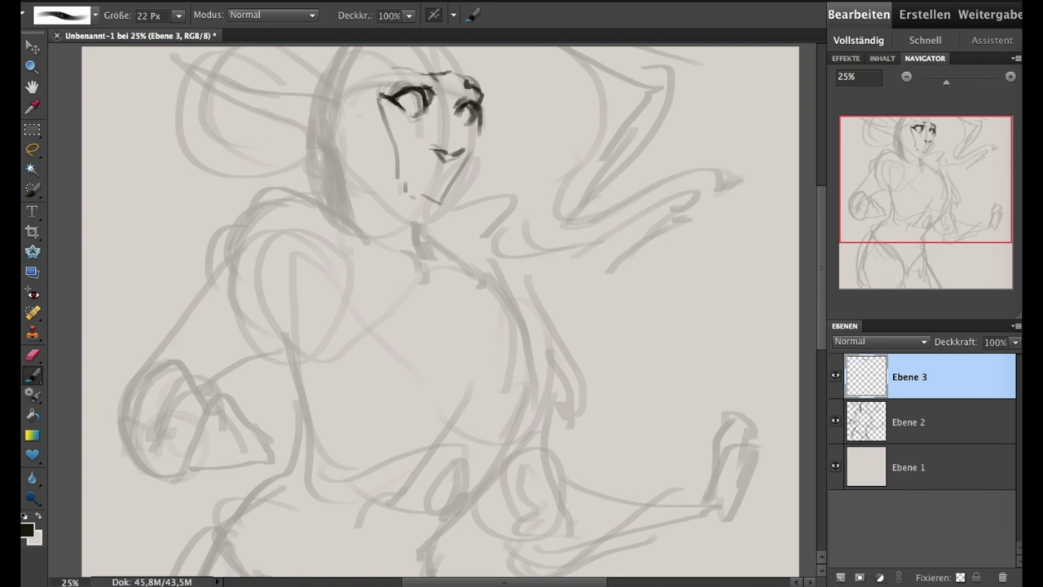
drag(440, 310, 461, 332)
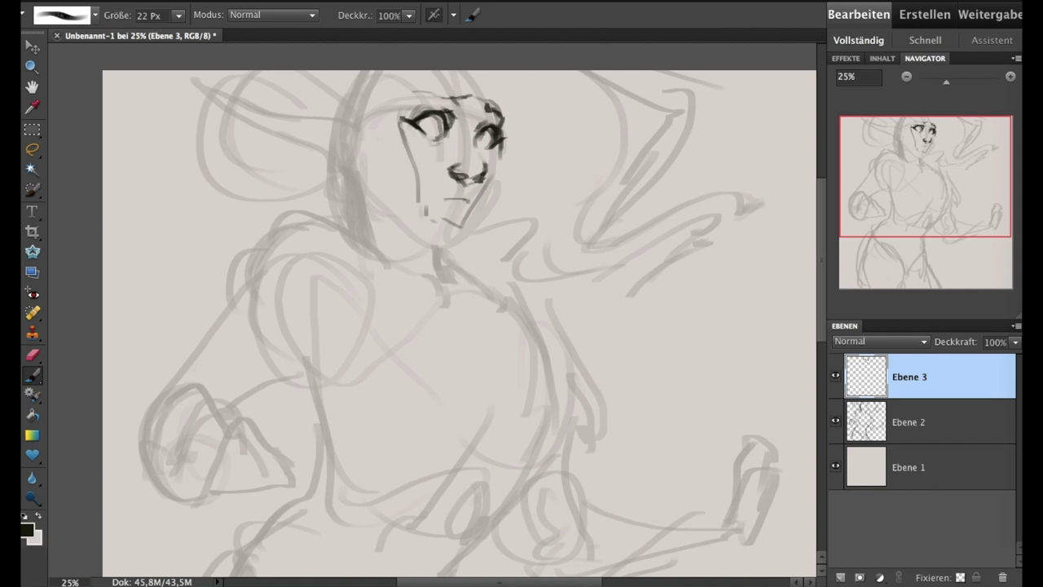
Redraw the mouth darker with a lower lip and ink both cheek and jaw contours
mouse_move(432, 197)
mouse_down()
mouse_move(469, 205)
mouse_move(476, 184)
mouse_up()
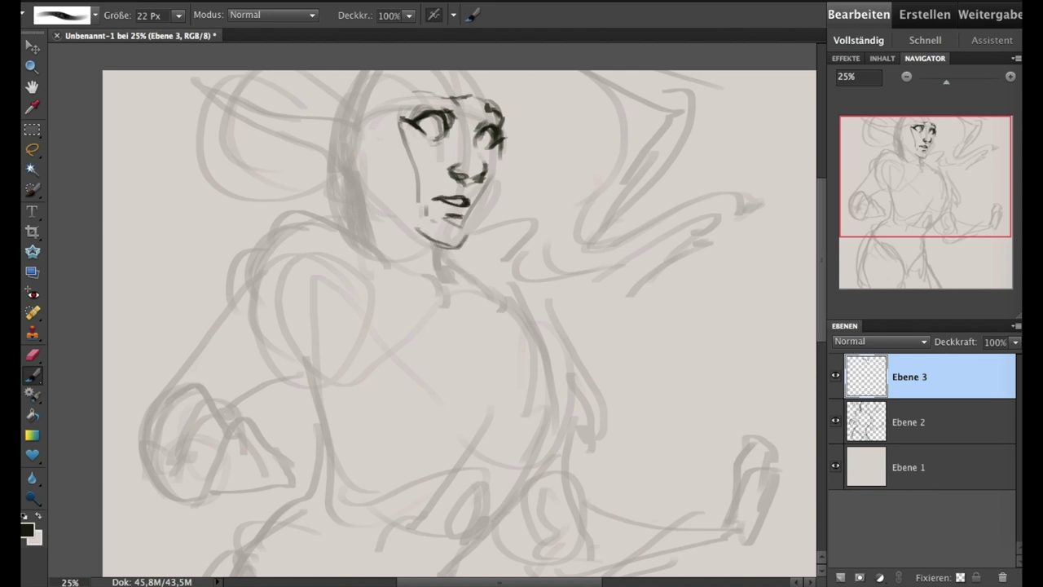
drag(462, 243, 502, 148)
mouse_move(380, 107)
mouse_down()
mouse_move(372, 191)
mouse_move(422, 235)
mouse_up()
drag(377, 145, 393, 210)
click(33, 355)
click(33, 375)
Ink a pointed ear with inner detail and hair strokes, then mirror the canvas horizontally
mouse_move(380, 111)
mouse_down()
mouse_move(358, 171)
mouse_move(204, 105)
mouse_up()
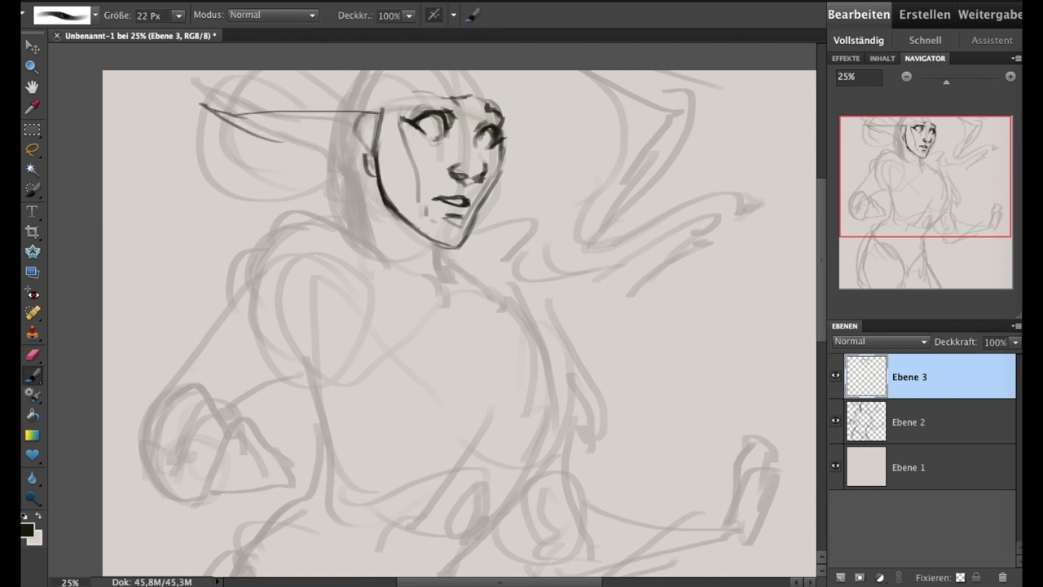
drag(274, 142, 370, 172)
drag(371, 111, 272, 145)
drag(337, 136, 363, 162)
drag(396, 95, 379, 111)
drag(409, 72, 391, 100)
drag(476, 73, 505, 114)
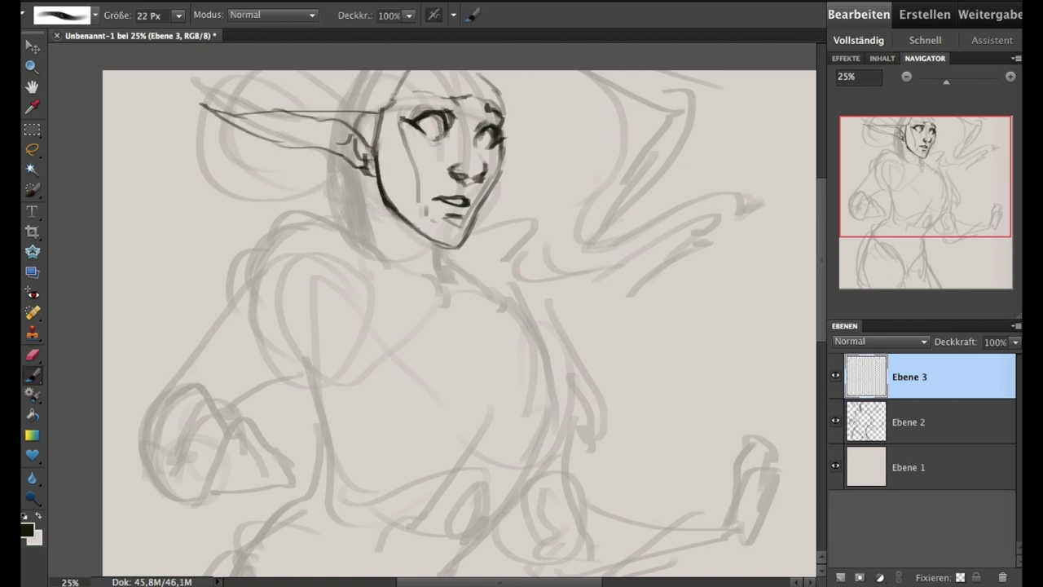
click(619, 51)
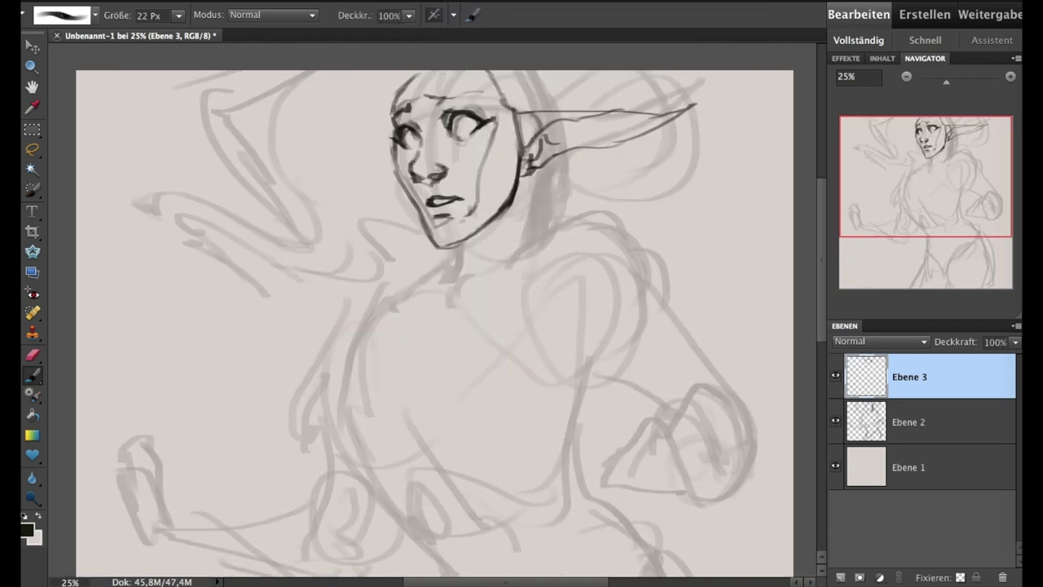
Ink the neck line down from the jaw, adjusting the brush size
click(33, 150)
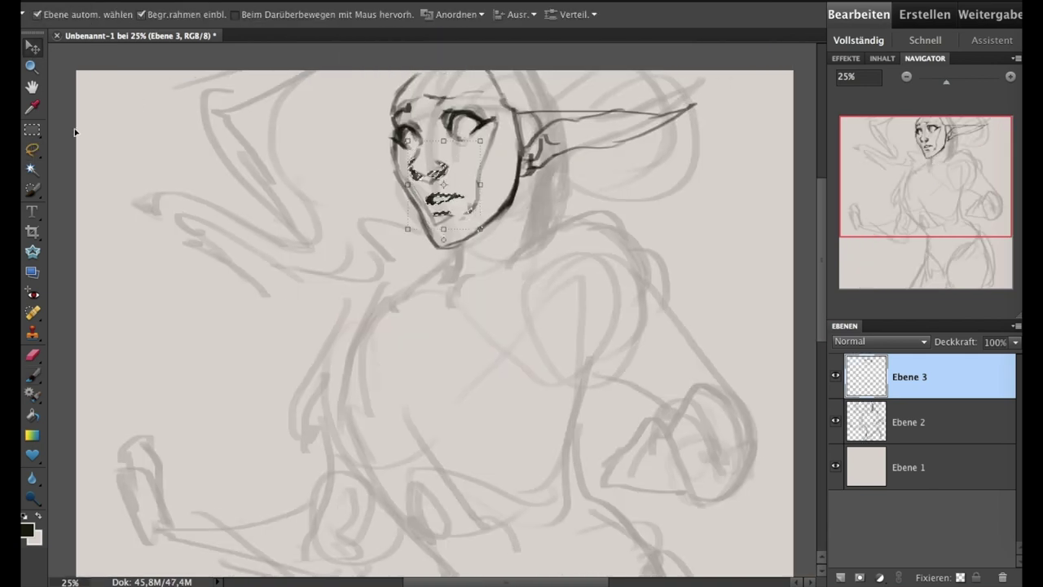
key(b)
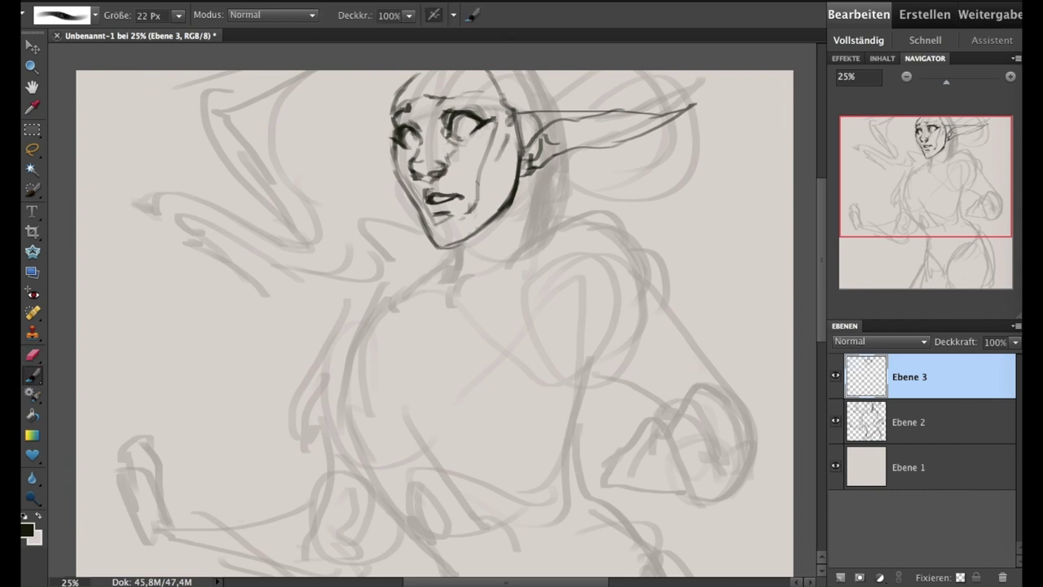
drag(536, 177, 525, 249)
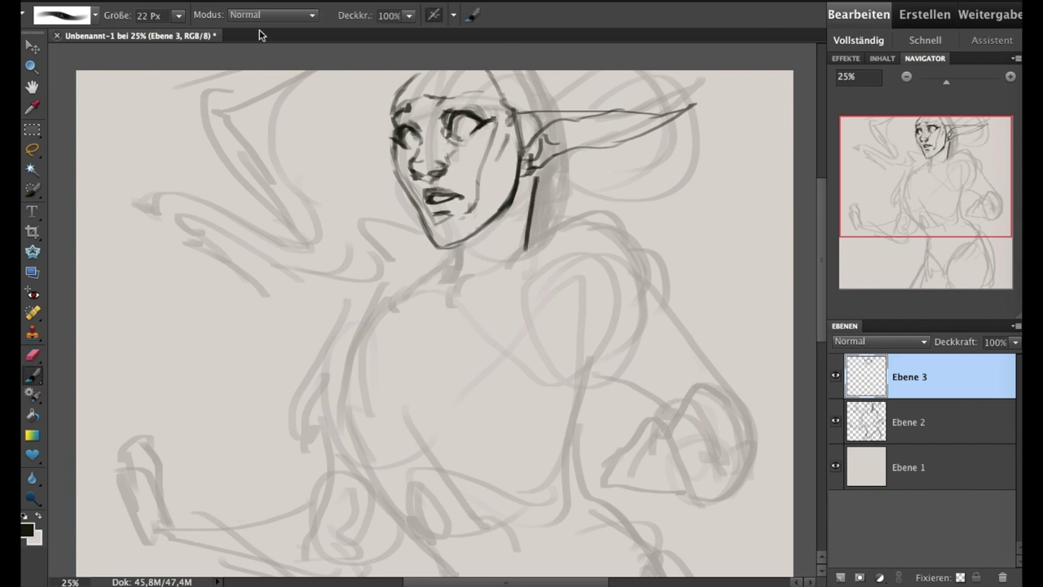
key(bracketleft)
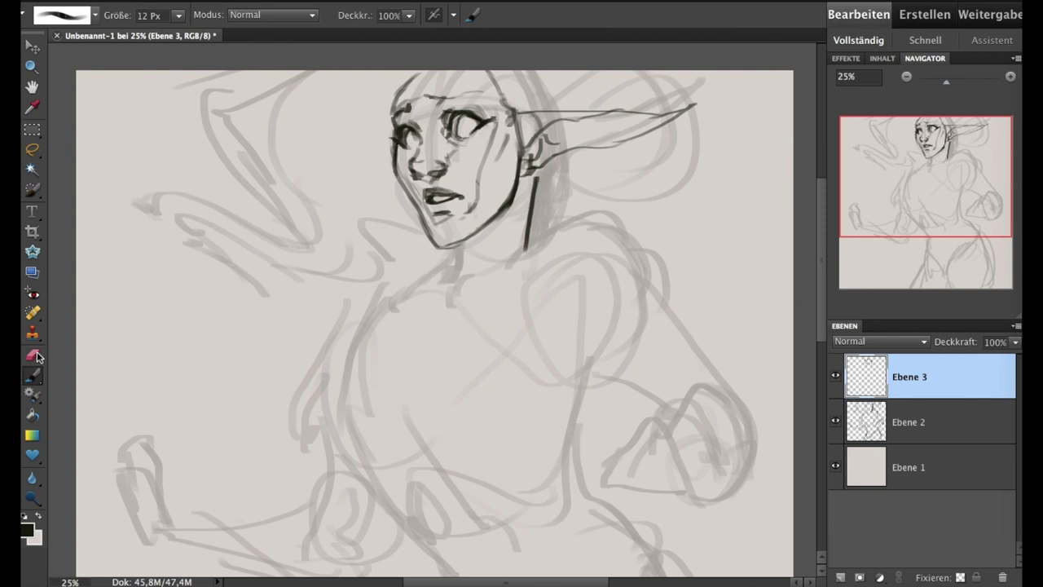
click(34, 355)
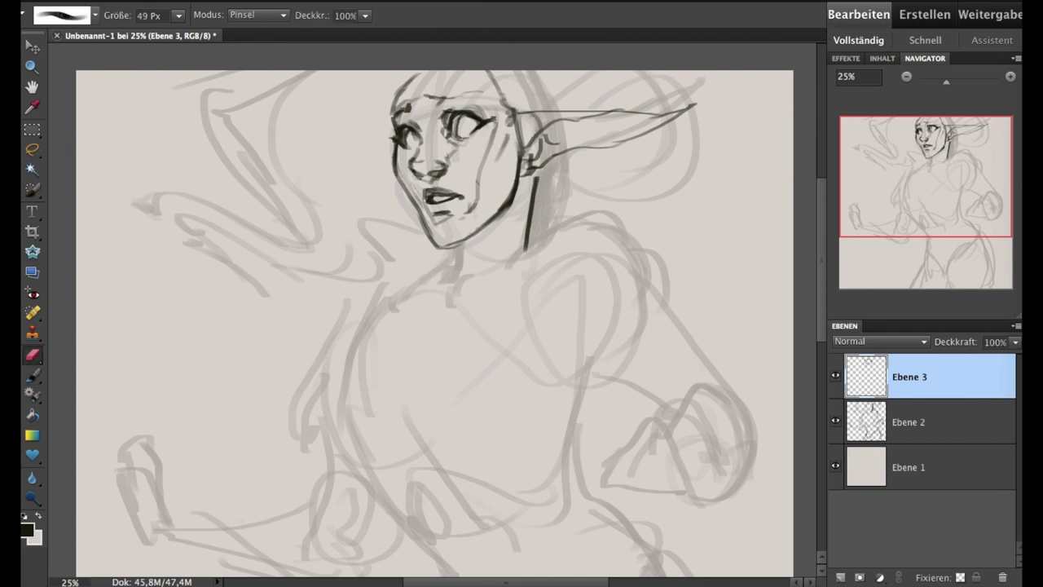
key(b)
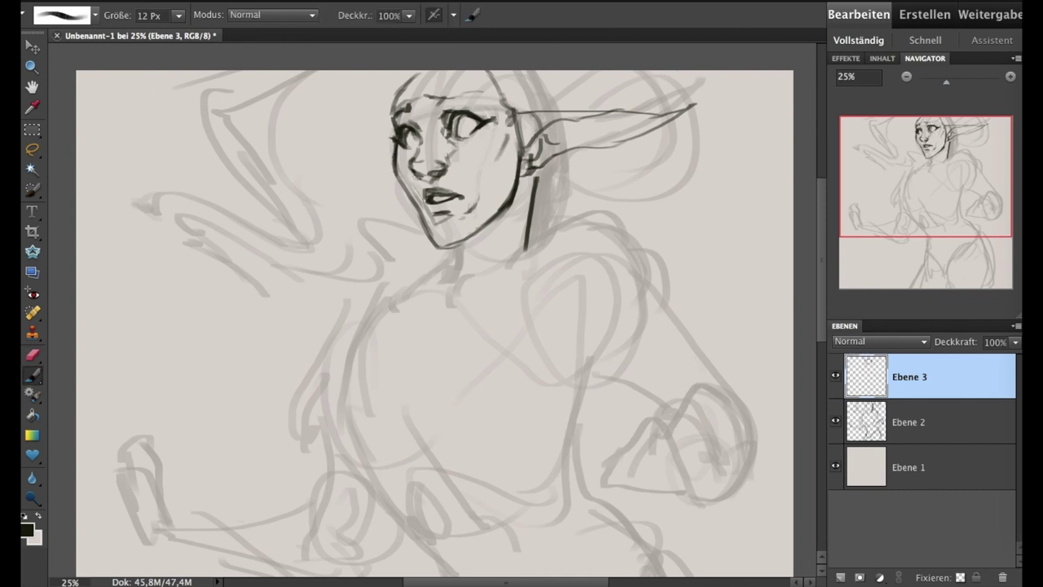
key(bracketright)
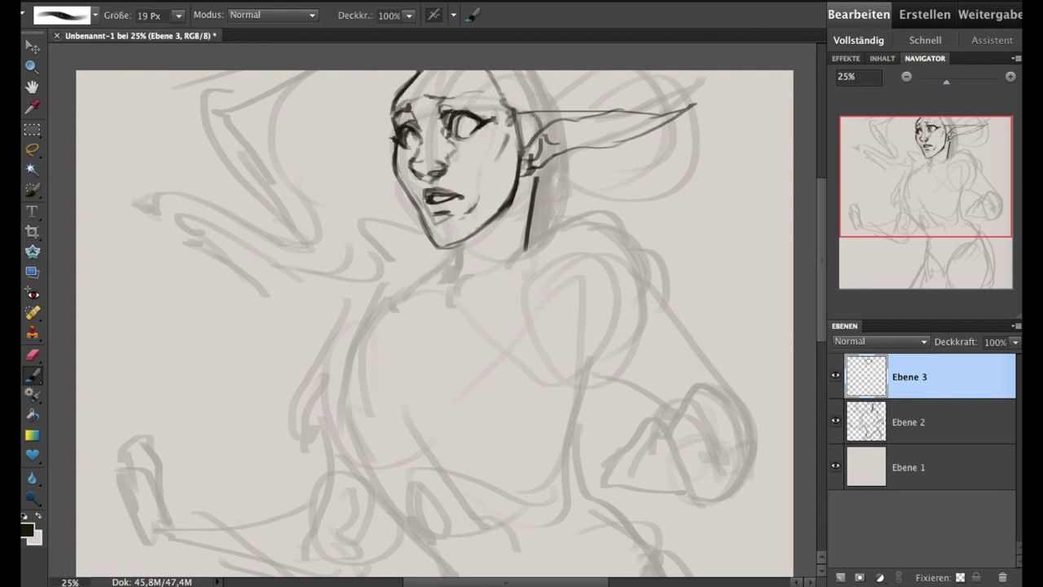
Zoom out, mirror the canvas back horizontally, and zoom back in on the face
key(ctrl+minus)
click(489, 47)
key(ctrl+plus)
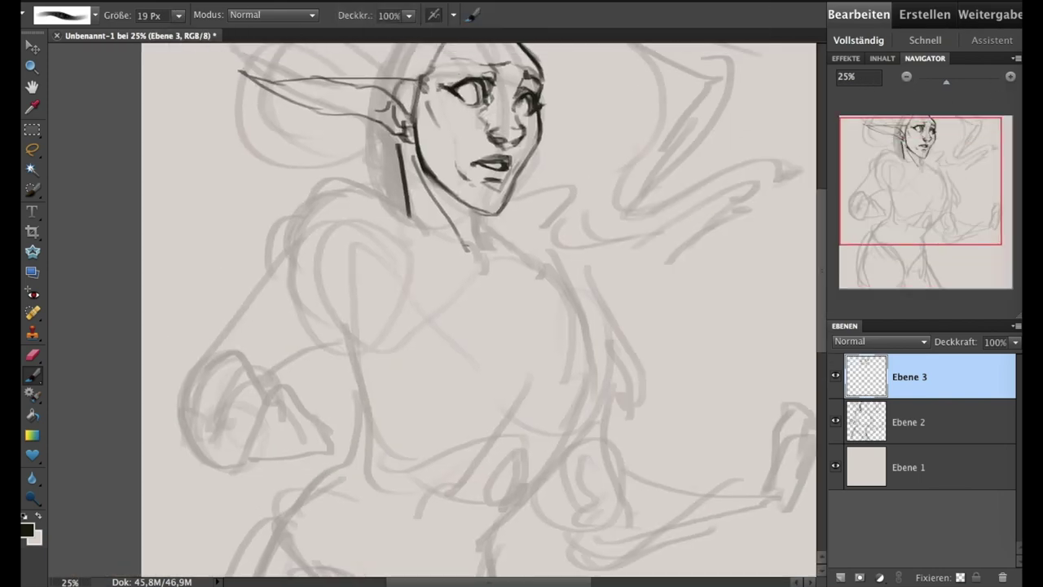
key(e)
key(b)
key(e)
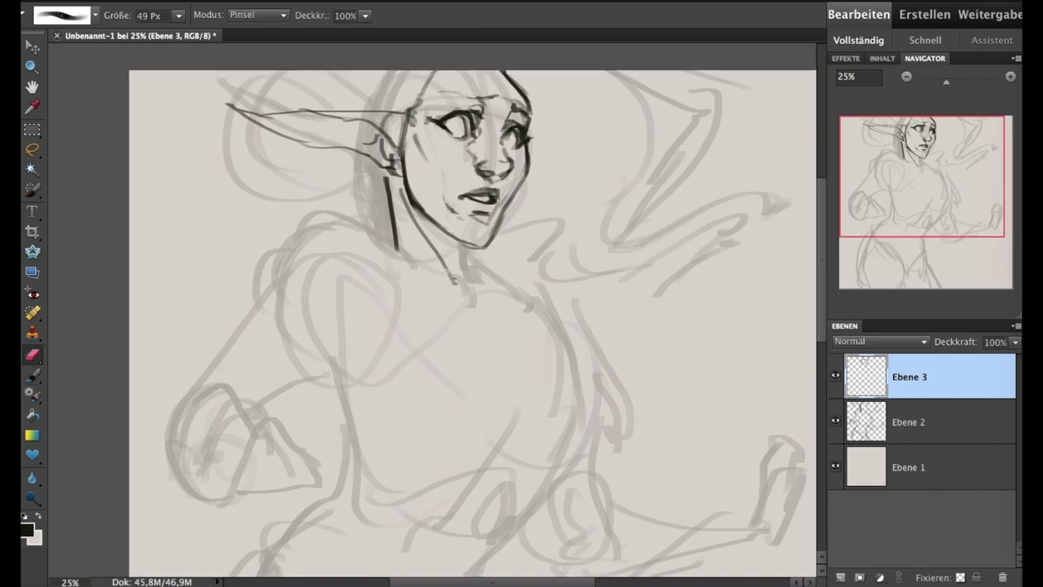
key(b)
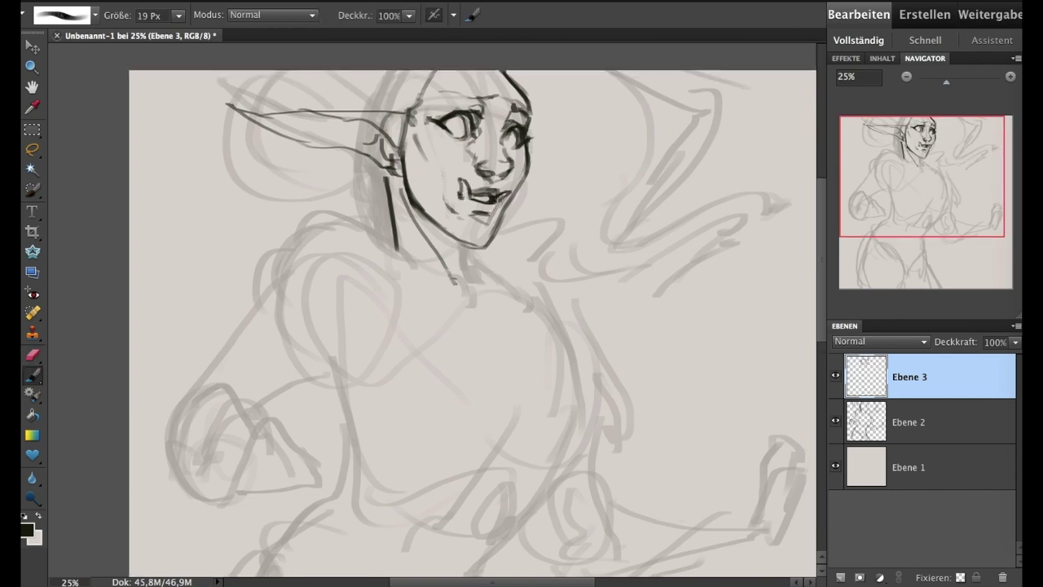
Erase the teeth lines and the left eye's pupil, then draw a new pupil
drag(461, 181, 505, 198)
key(e)
drag(457, 118, 466, 132)
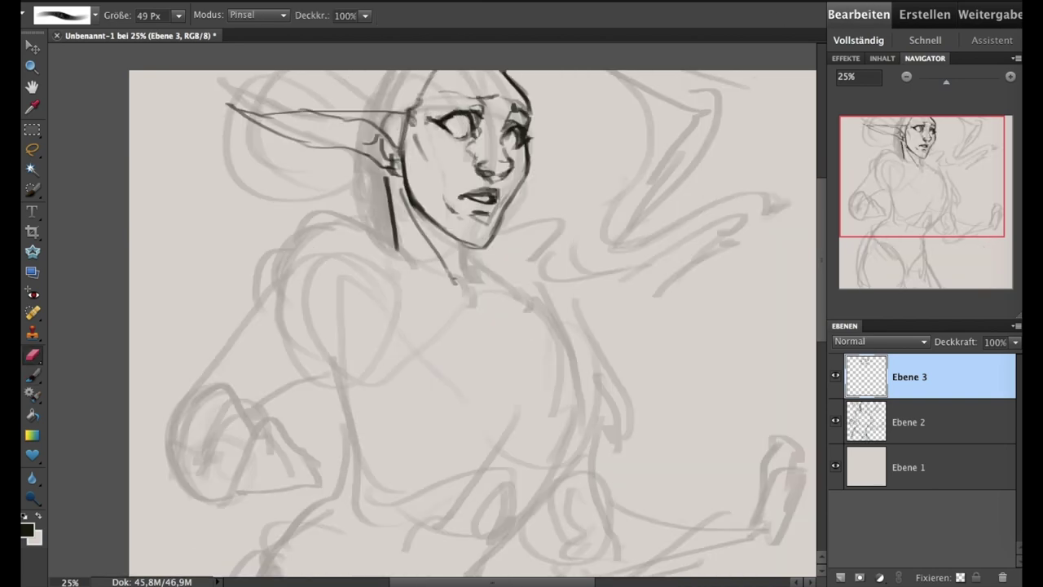
key(b)
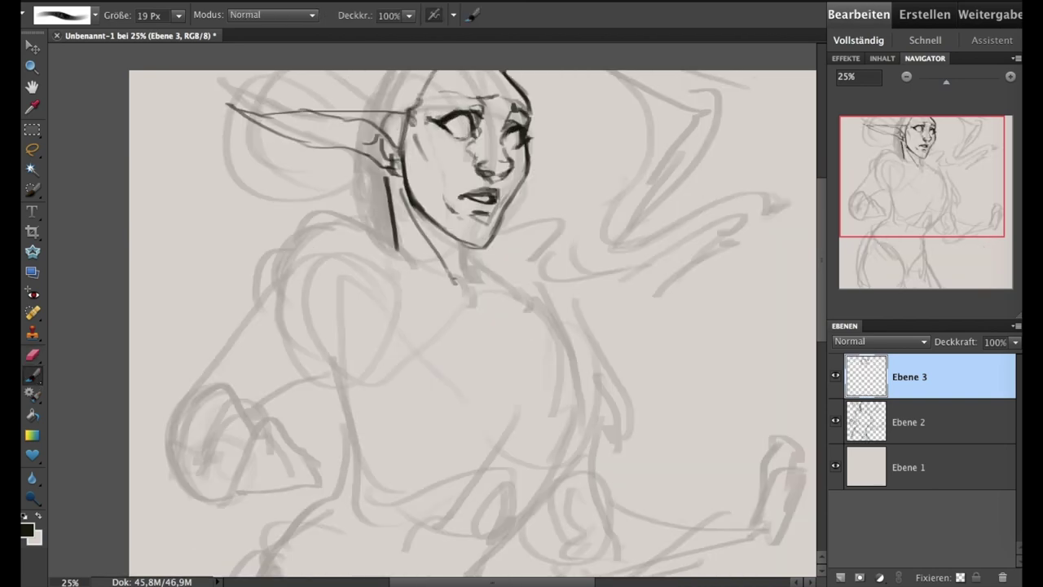
mouse_move(463, 124)
mouse_down()
mouse_move(471, 140)
mouse_move(505, 131)
mouse_move(528, 141)
mouse_up()
Mirror the canvas horizontally again and undo the trial eye stroke
click(652, 163)
key(e)
key(b)
key(ctrl+z)
key(ctrl+z)
key(e)
key(b)
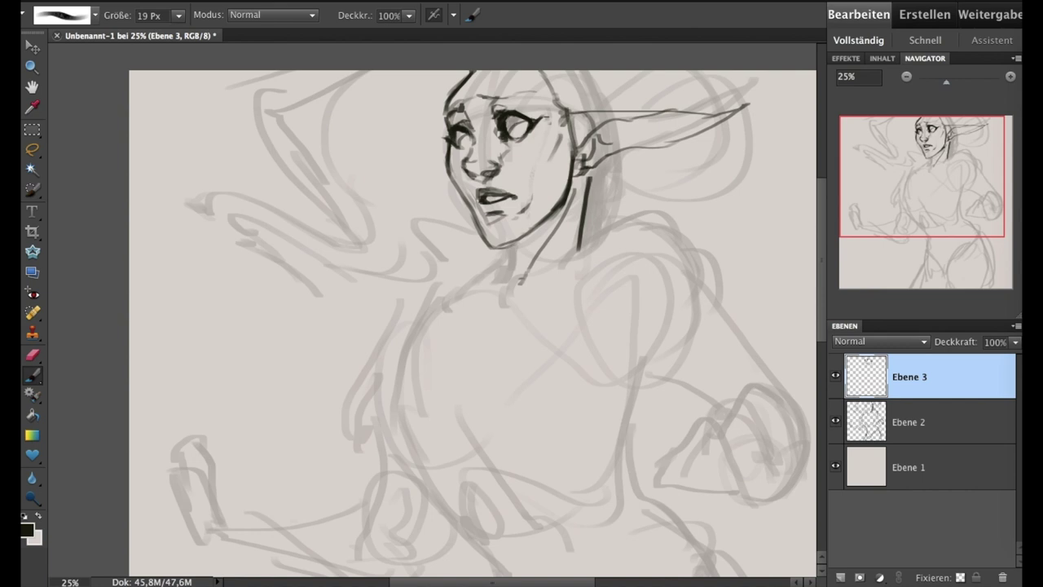
key(e)
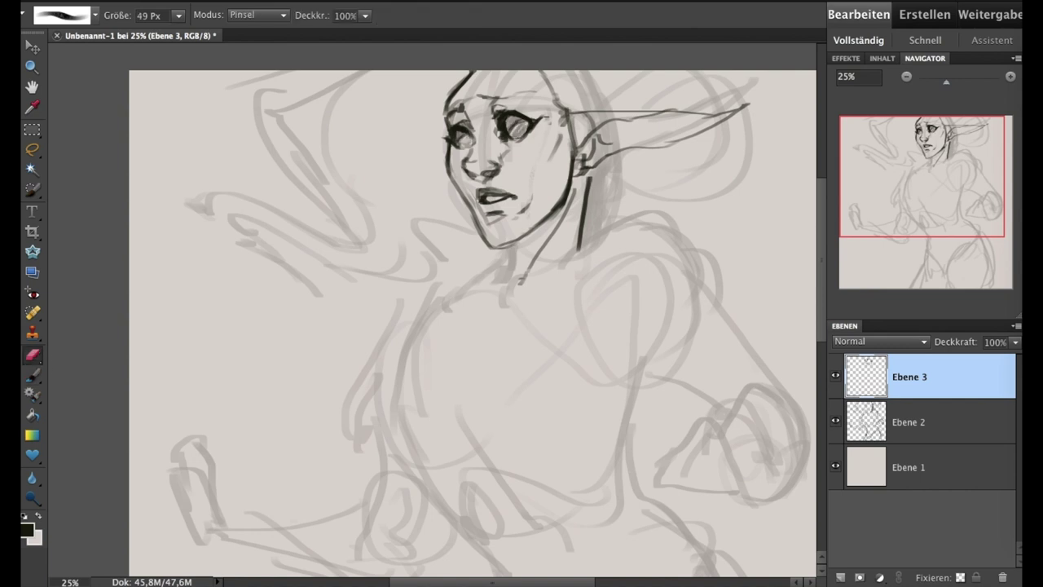
click(33, 374)
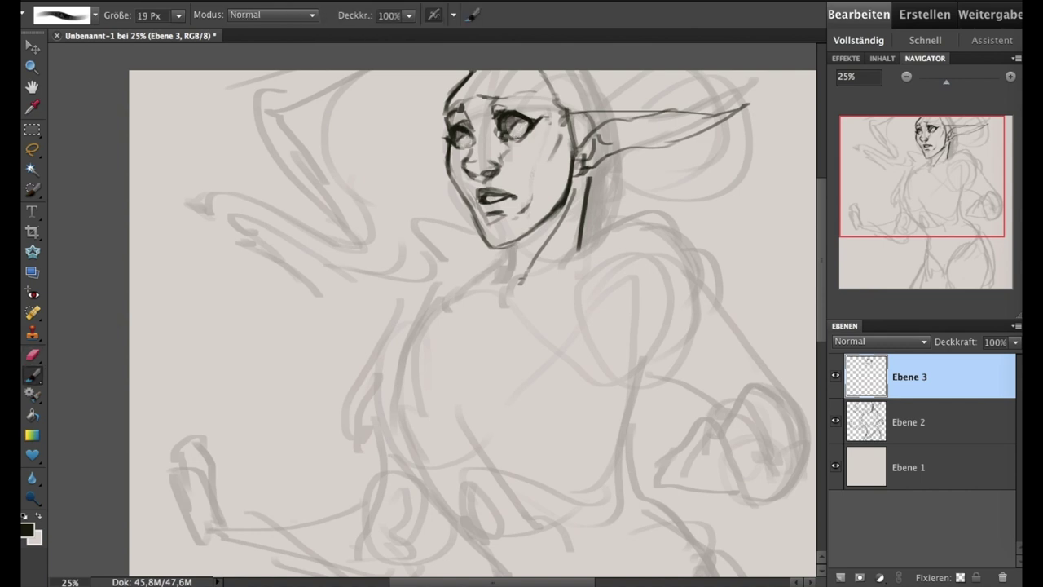
Fill both eye irises dark and add hatching strokes beside the ear and hair
key(e)
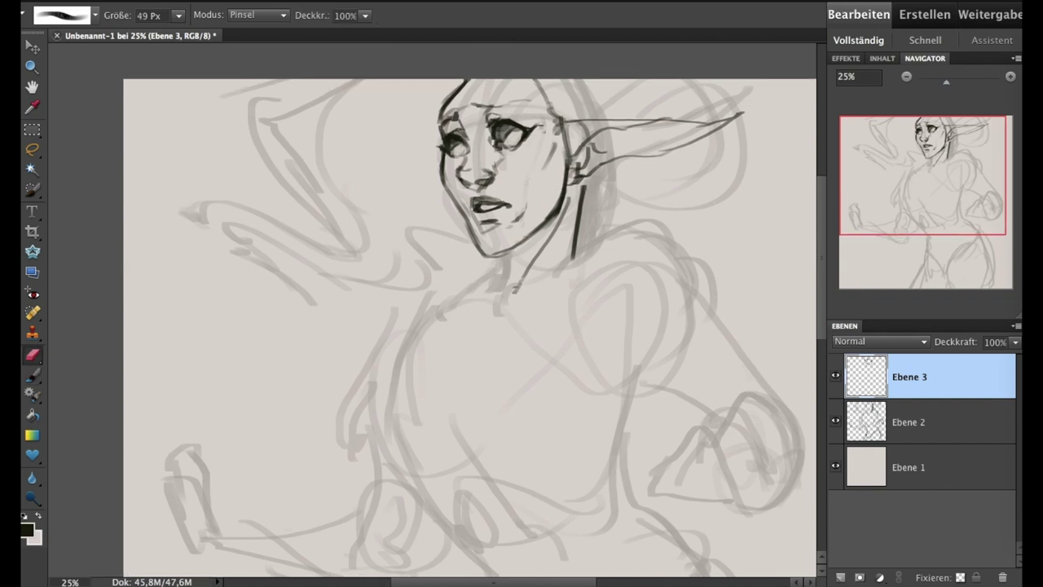
key(b)
drag(452, 143, 515, 143)
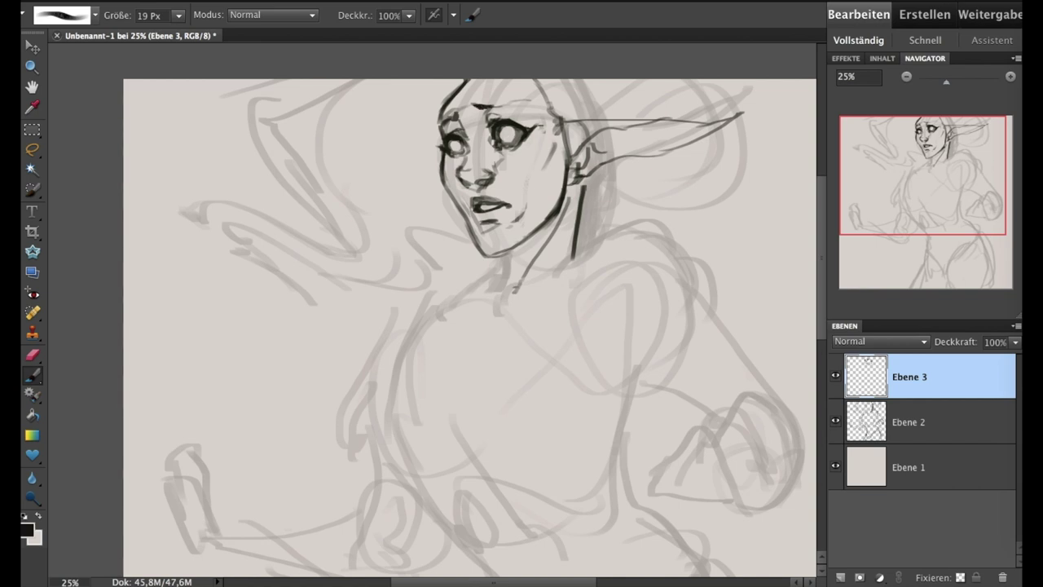
mouse_move(554, 127)
mouse_down()
mouse_move(562, 163)
mouse_move(544, 177)
mouse_up()
Ink the neck line from the chin, the right shoulder curve and collarbone marks
mouse_move(504, 253)
mouse_down()
mouse_move(493, 289)
mouse_move(404, 330)
mouse_up()
mouse_move(570, 257)
mouse_down()
mouse_move(699, 286)
mouse_move(710, 321)
mouse_up()
drag(571, 300, 694, 308)
drag(522, 298, 510, 329)
mouse_move(489, 295)
mouse_down()
mouse_move(471, 324)
mouse_move(487, 329)
mouse_up()
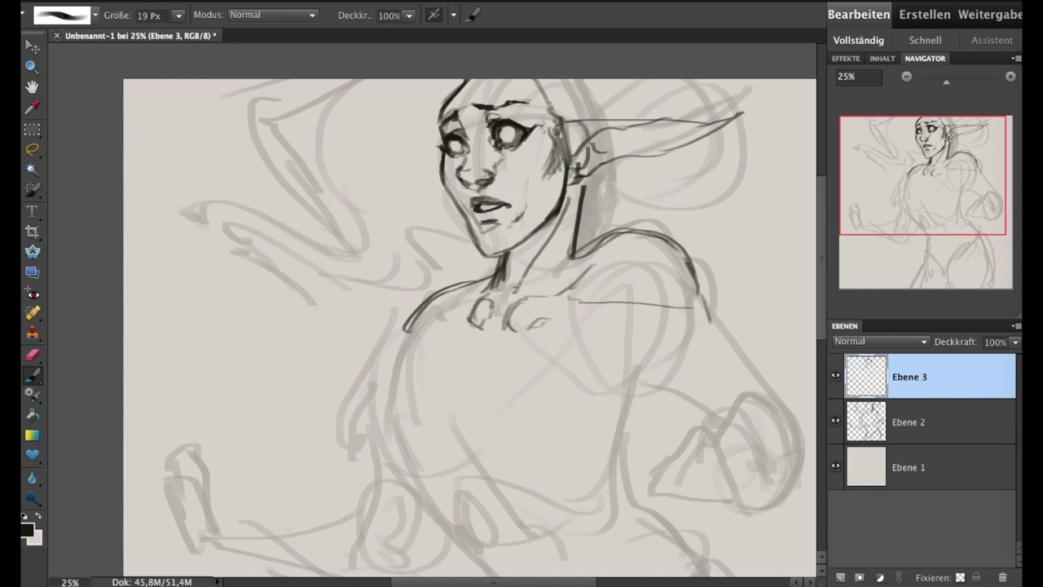
Darken the neck with dark strokes and ink the left shoulder line
drag(507, 254, 504, 300)
drag(558, 255, 544, 297)
drag(523, 253, 512, 281)
mouse_move(574, 230)
mouse_down()
mouse_move(551, 295)
mouse_move(495, 305)
mouse_up()
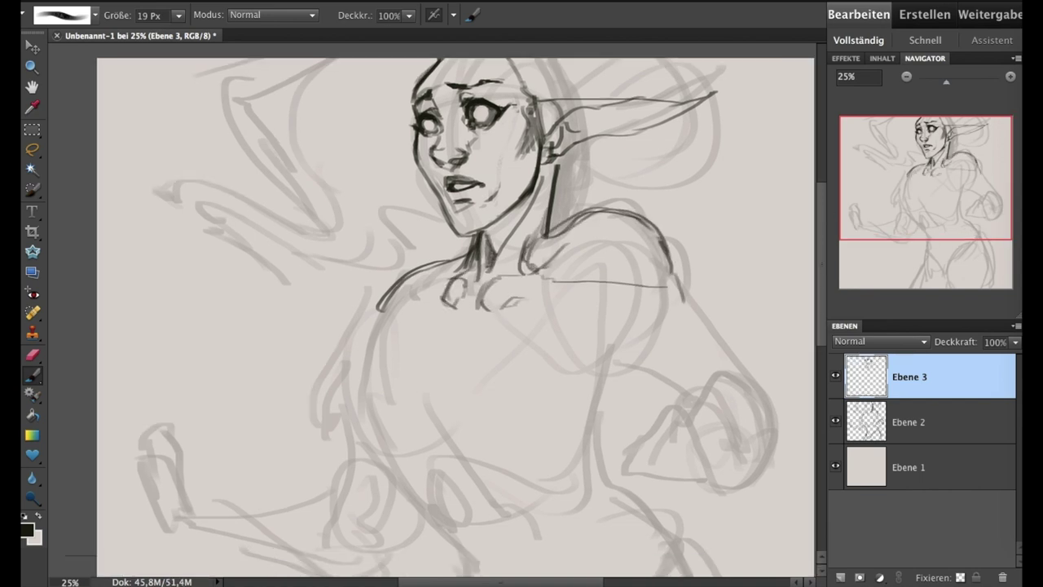
mouse_move(466, 269)
mouse_down()
mouse_move(404, 285)
mouse_move(383, 316)
mouse_move(374, 471)
mouse_up()
click(910, 421)
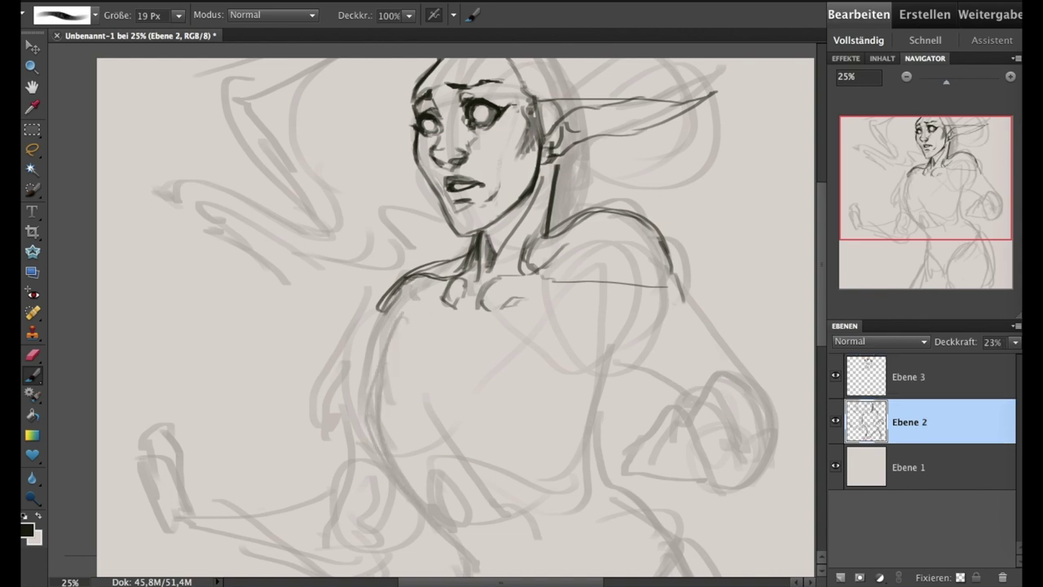
Add rough torso strokes, then ink the U-shaped chest curve and left torso side on Ebene 3
drag(412, 318, 392, 417)
drag(392, 408, 570, 408)
drag(542, 332, 522, 472)
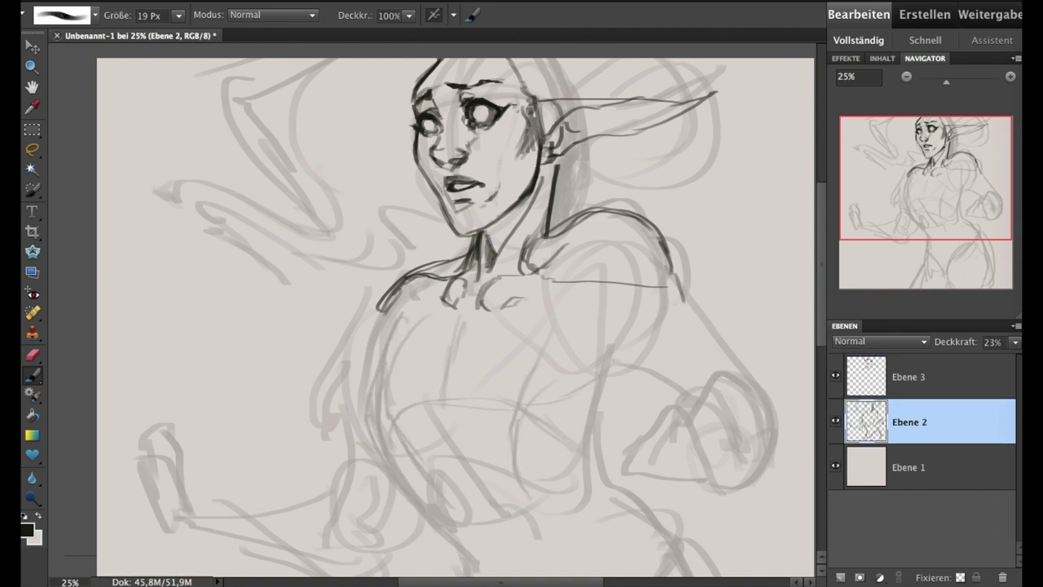
click(909, 377)
drag(455, 382, 569, 390)
drag(369, 362, 391, 453)
drag(399, 315, 350, 408)
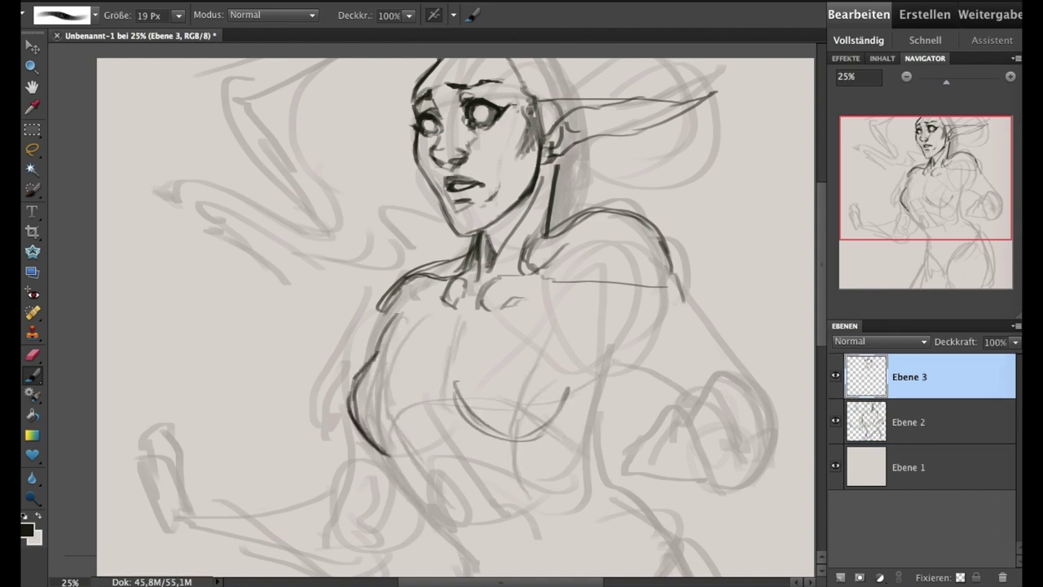
drag(381, 343, 396, 453)
Ink the U-curve's edges and small torso strokes, redraw the left shoulder and trim it
drag(455, 395, 539, 443)
drag(438, 378, 419, 405)
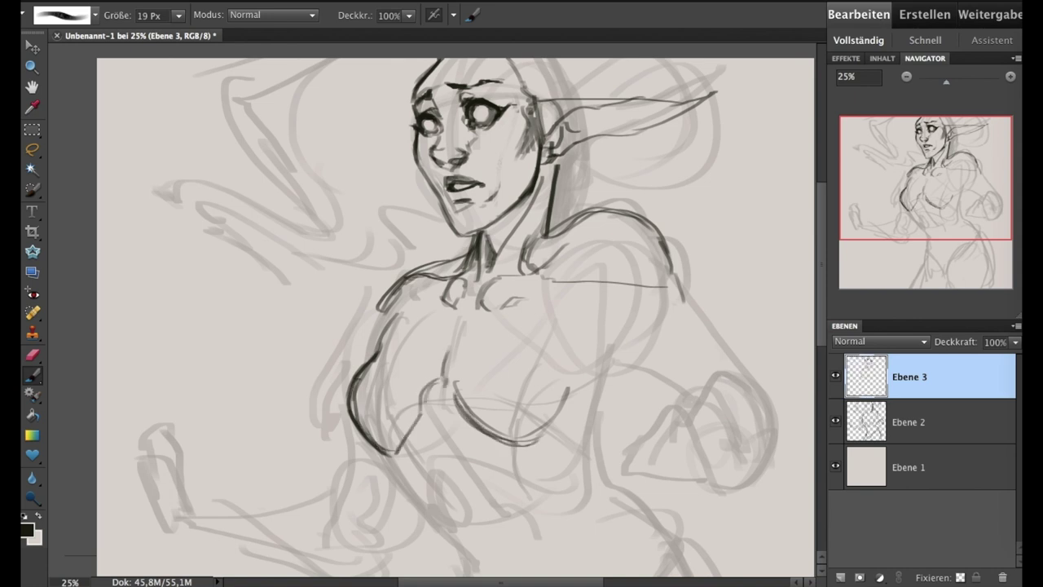
drag(466, 367, 456, 404)
drag(567, 401, 579, 362)
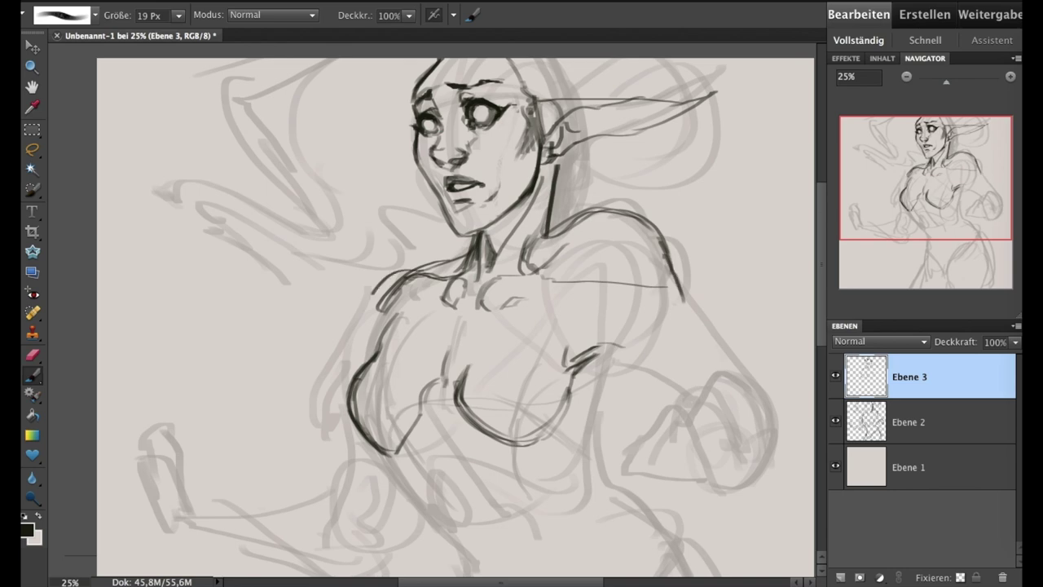
drag(381, 282, 371, 327)
key(e)
drag(408, 281, 379, 313)
Mirror the canvas horizontally and lasso the chest curve to nudge it into place
click(362, 1)
click(613, 53)
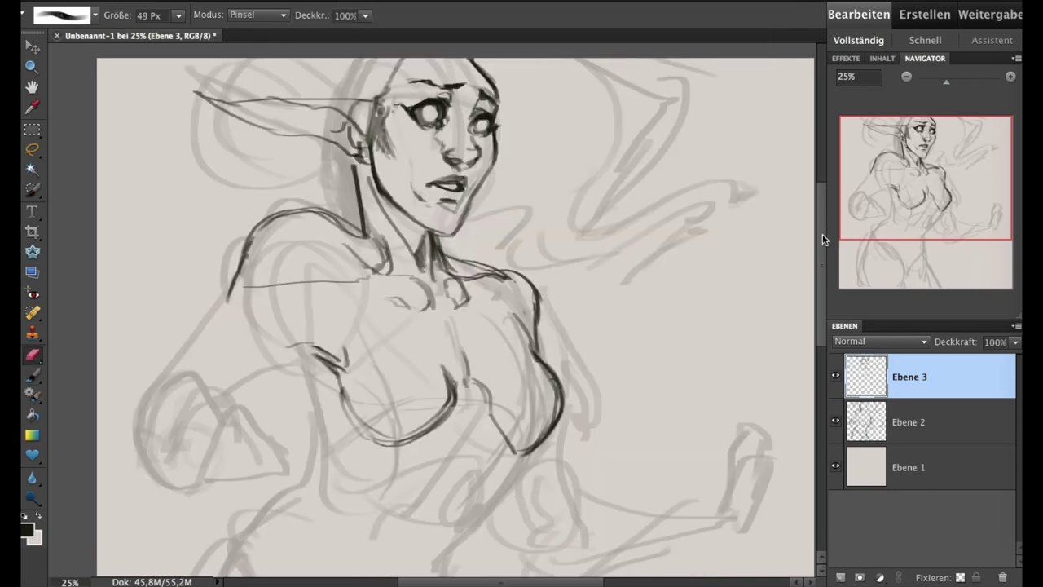
click(30, 152)
drag(326, 342, 465, 407)
drag(408, 383, 412, 391)
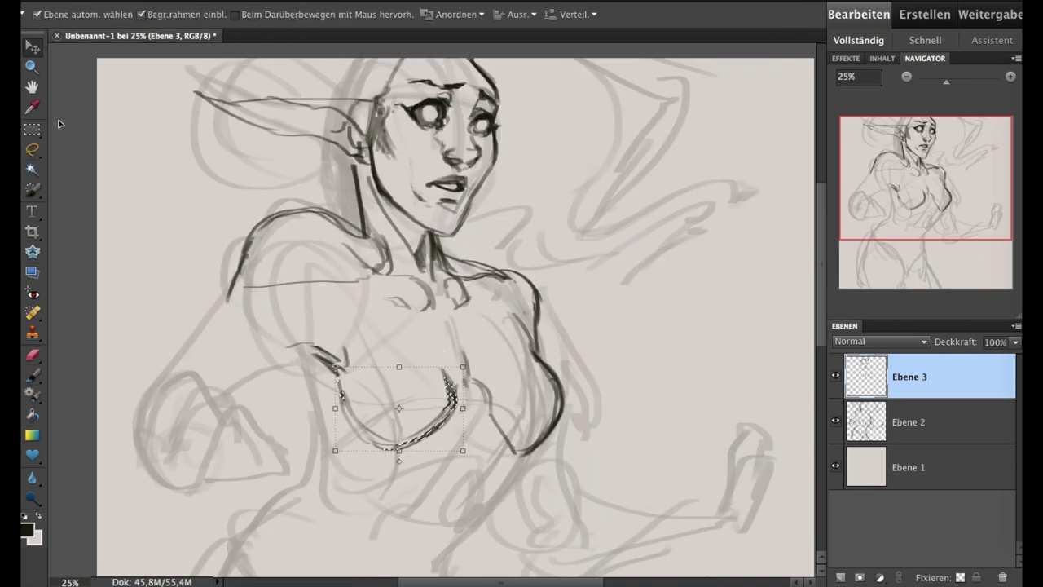
key(ctrl+d)
key(b)
Ink the outline of the left upper arm
drag(232, 302, 163, 369)
drag(298, 343, 229, 394)
drag(240, 293, 294, 349)
scroll(366, 326, down, 3)
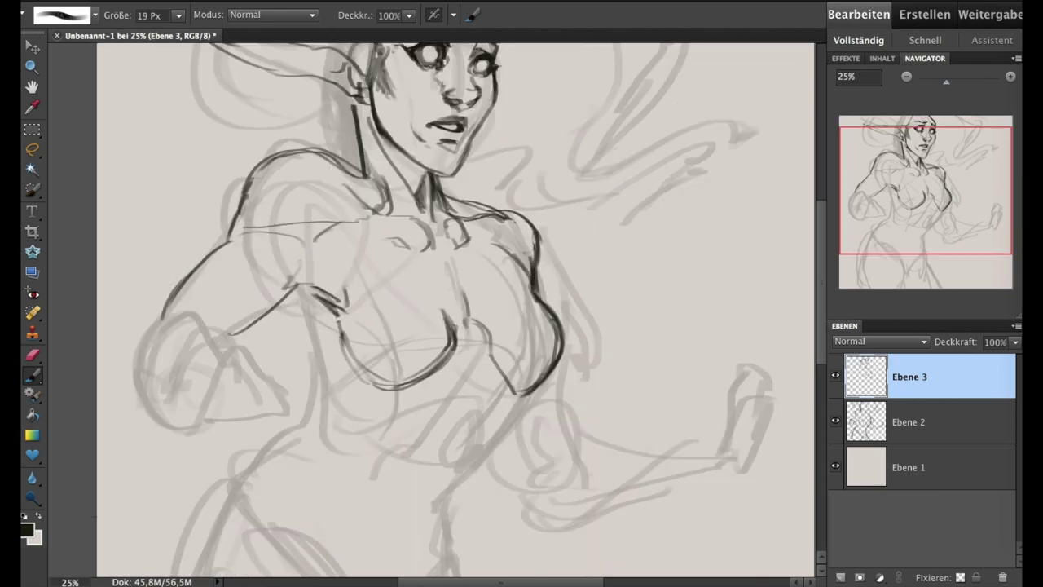
Zoom out and ink the left arm, elbow, forearm and hand contours
key(ctrl+minus)
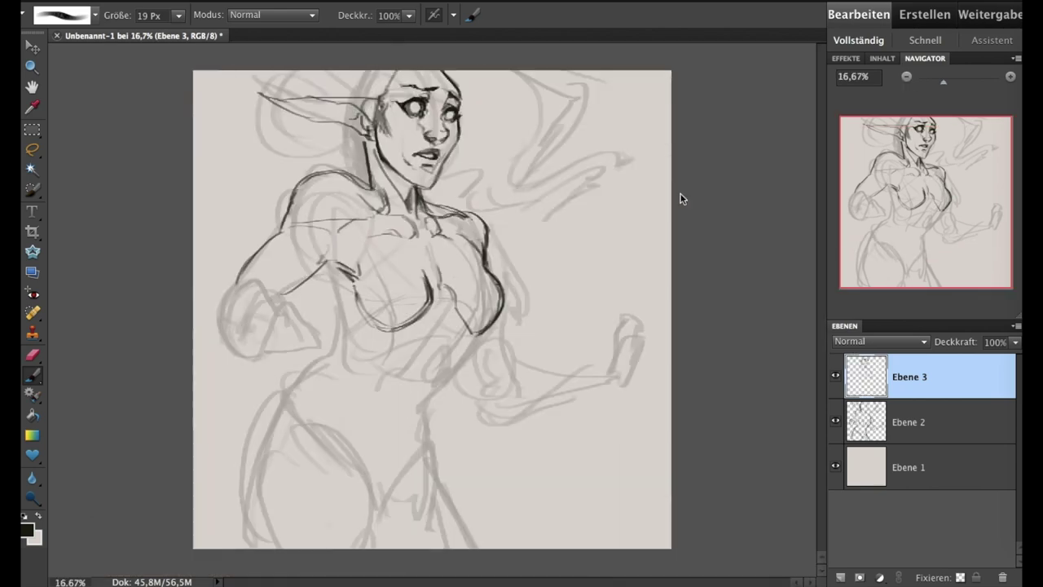
mouse_move(236, 282)
mouse_down()
mouse_move(221, 306)
mouse_move(233, 337)
mouse_up()
drag(217, 303, 225, 337)
mouse_move(225, 337)
mouse_down()
mouse_move(273, 349)
mouse_move(289, 315)
mouse_move(259, 311)
mouse_up()
drag(254, 285, 222, 320)
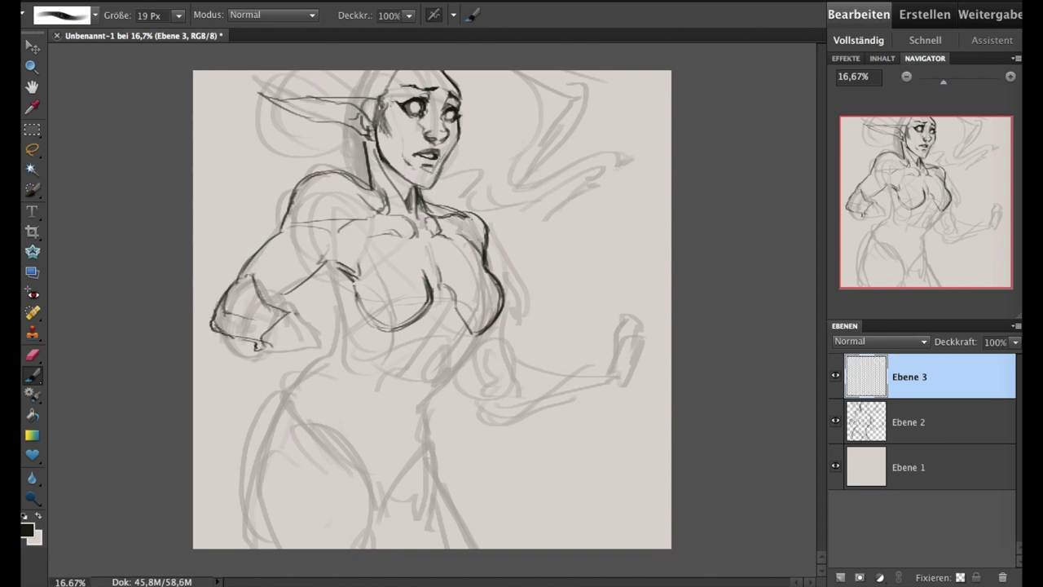
mouse_move(316, 298)
mouse_down()
mouse_move(269, 347)
mouse_move(285, 334)
mouse_up()
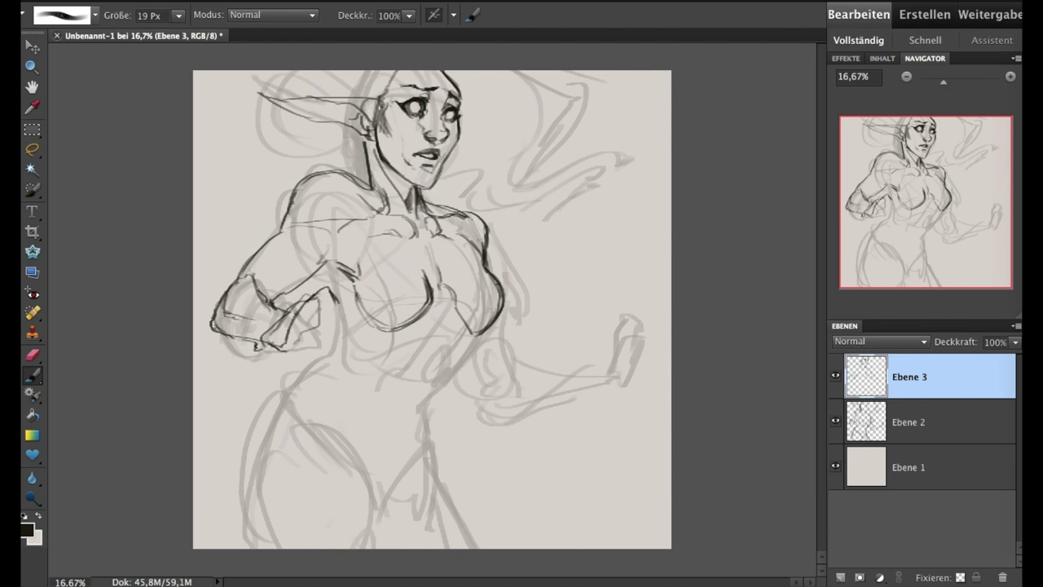
Lasso the inked face, rotate it slightly, and mirror the canvas horizontally
key(l)
mouse_move(424, 186)
mouse_down()
mouse_move(473, 177)
mouse_move(444, 116)
mouse_up()
key(ctrl+t)
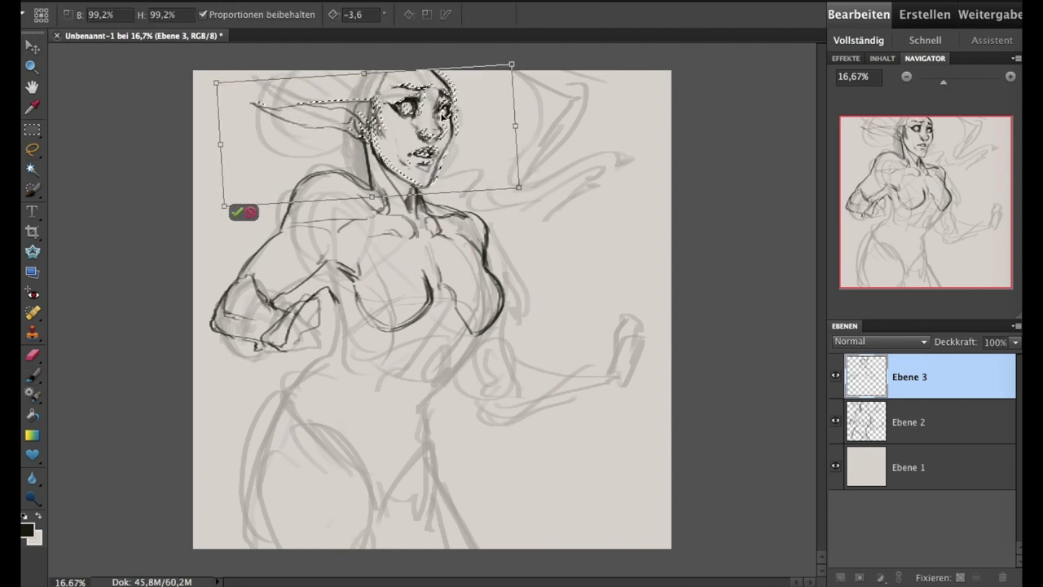
click(238, 212)
key(e)
click(735, 228)
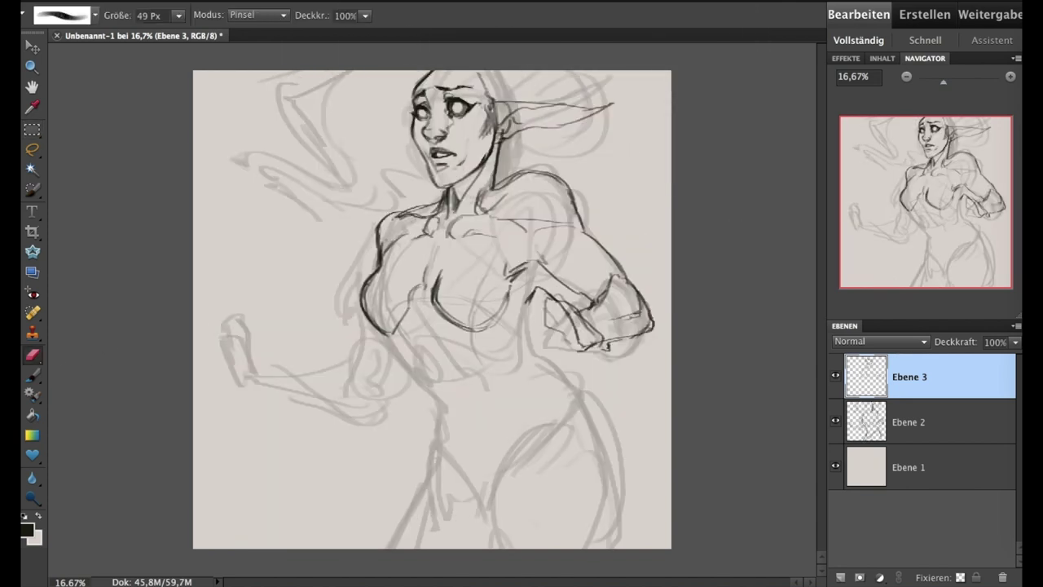
Ink strokes along the neck line, the hand outline and the fingers
key(b)
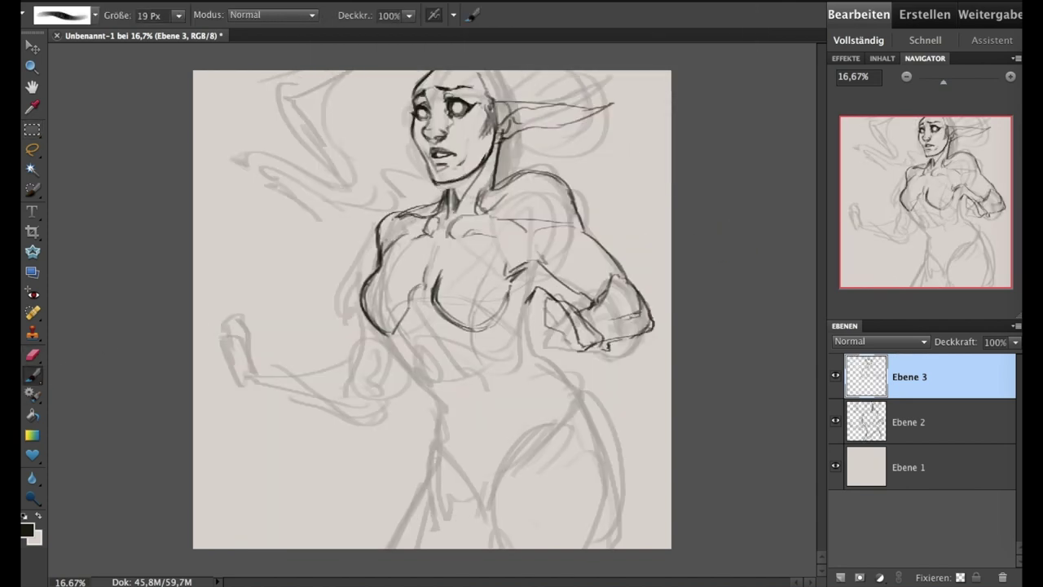
key(e)
key(b)
drag(492, 147, 502, 188)
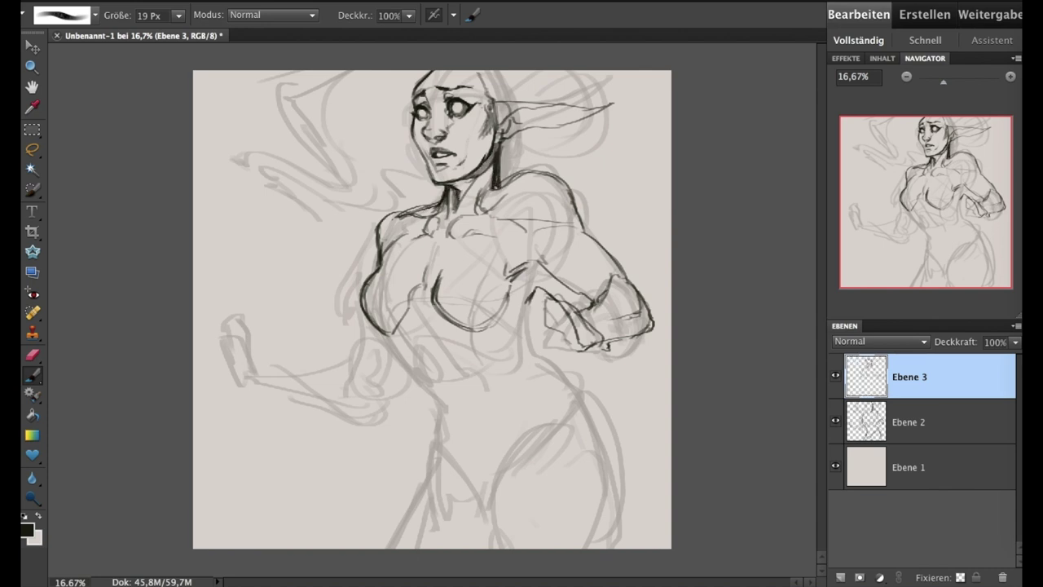
mouse_move(559, 300)
mouse_down()
mouse_move(573, 315)
mouse_move(533, 332)
mouse_move(561, 352)
mouse_up()
mouse_move(532, 331)
mouse_down()
mouse_move(536, 346)
mouse_move(569, 356)
mouse_up()
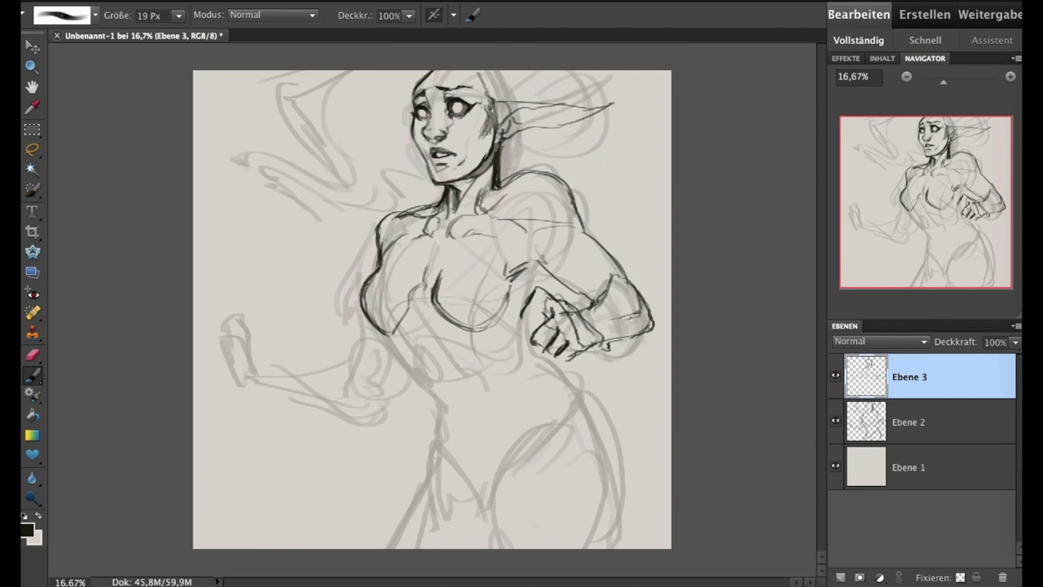
Refine the fist with small detail strokes, erasing, and dark lines along its edge
drag(537, 304, 545, 313)
mouse_move(571, 354)
mouse_down()
mouse_move(583, 359)
mouse_move(597, 344)
mouse_move(582, 355)
mouse_up()
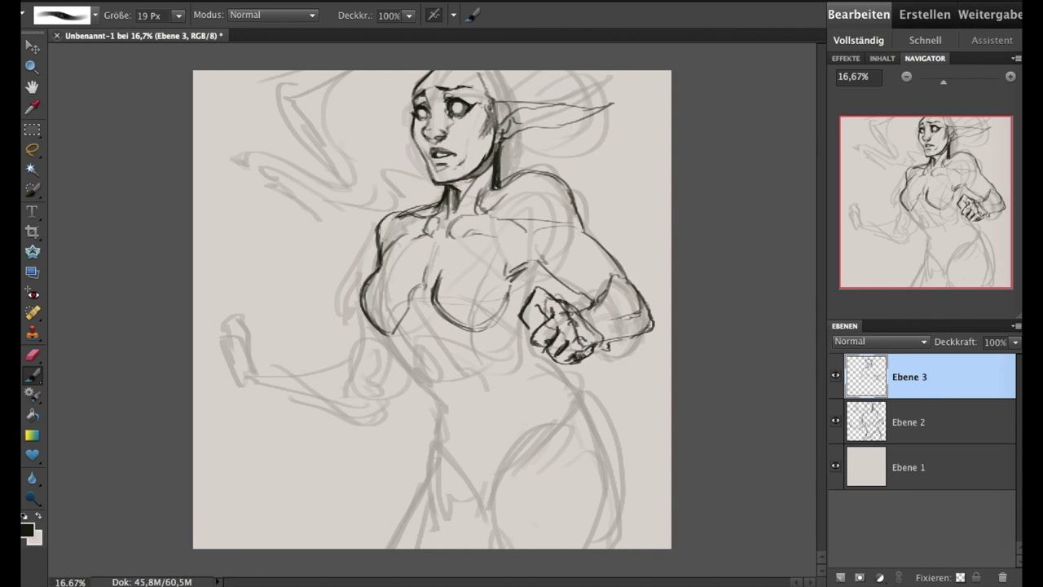
click(30, 352)
mouse_move(536, 306)
mouse_down()
mouse_move(545, 315)
mouse_move(521, 319)
mouse_move(546, 324)
mouse_up()
key(b)
drag(518, 327, 527, 334)
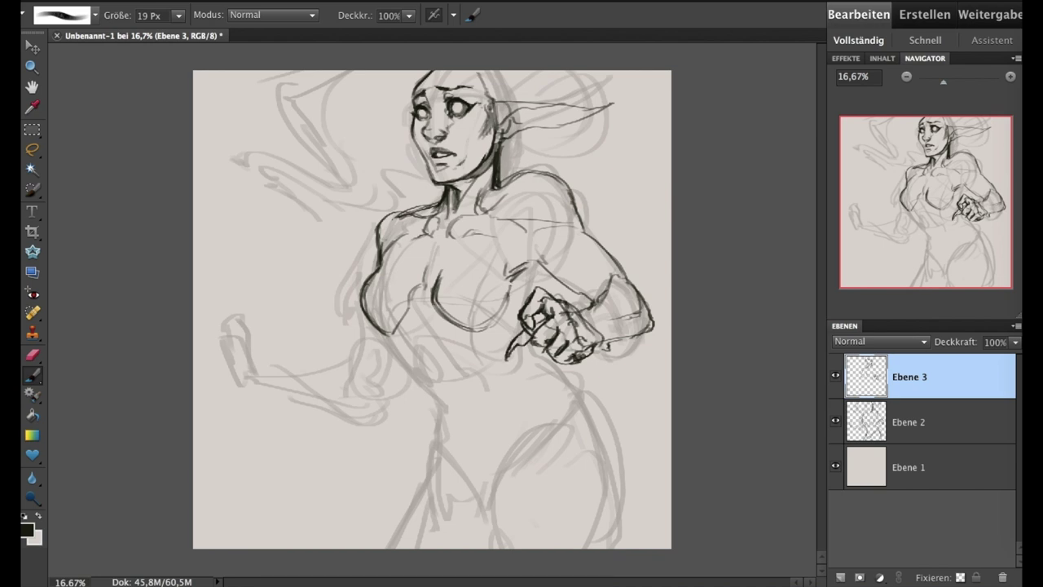
Lasso the fist, move it down and right, and trace the forearm outline
key(l)
drag(607, 263, 603, 265)
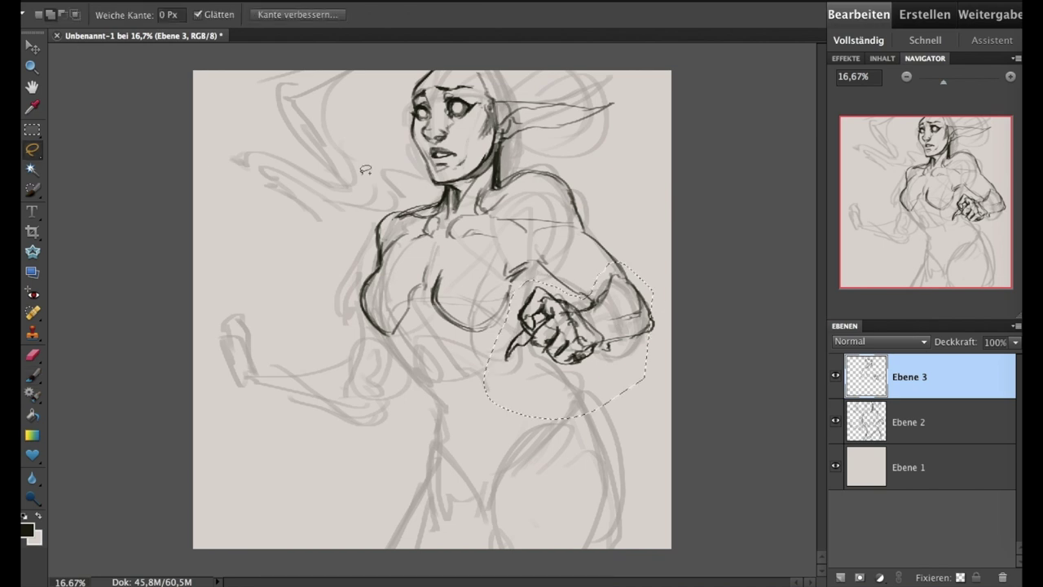
key(v)
drag(589, 328, 602, 347)
key(ctrl+d)
key(b)
drag(613, 260, 649, 303)
Reselect the fist and move it down and to the left
mouse_move(591, 245)
mouse_down()
mouse_move(608, 322)
mouse_move(571, 300)
mouse_up()
key(l)
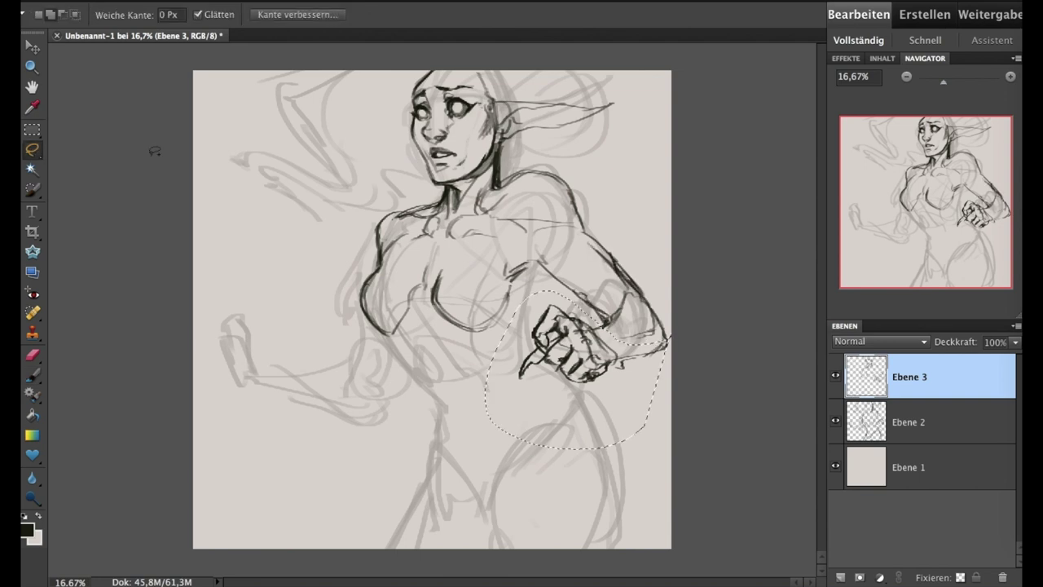
key(v)
drag(591, 342, 579, 359)
key(ctrl+d)
key(b)
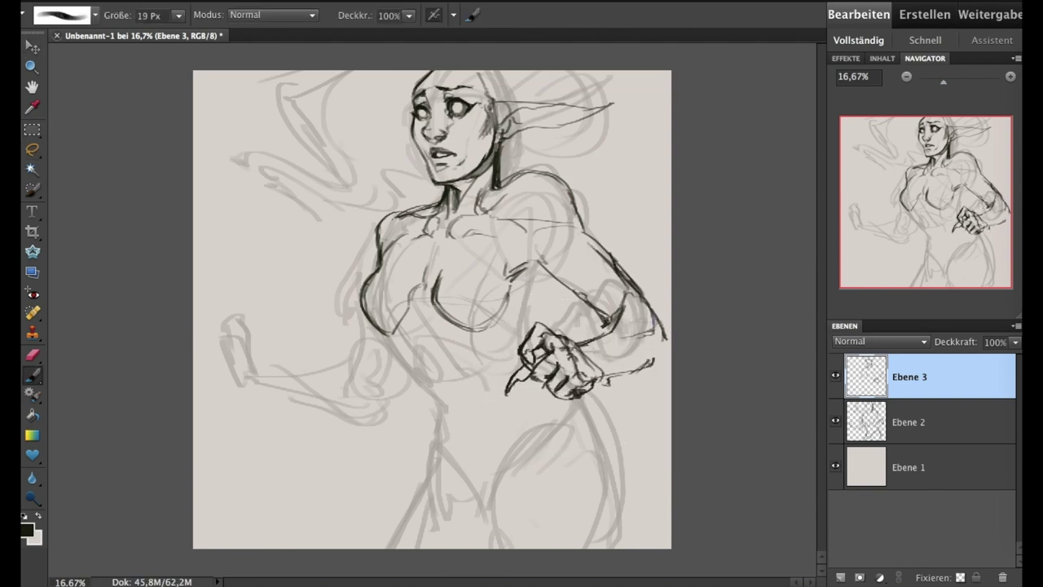
Mirror the canvas, ink the arm contour, and shift the arm and hand into place
click(627, 49)
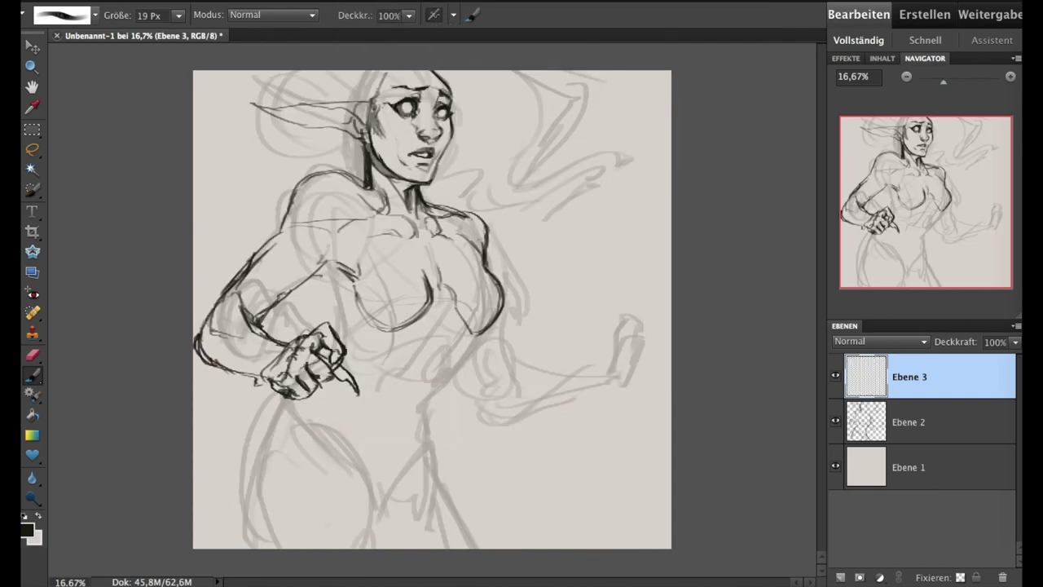
drag(316, 273, 342, 335)
click(32, 150)
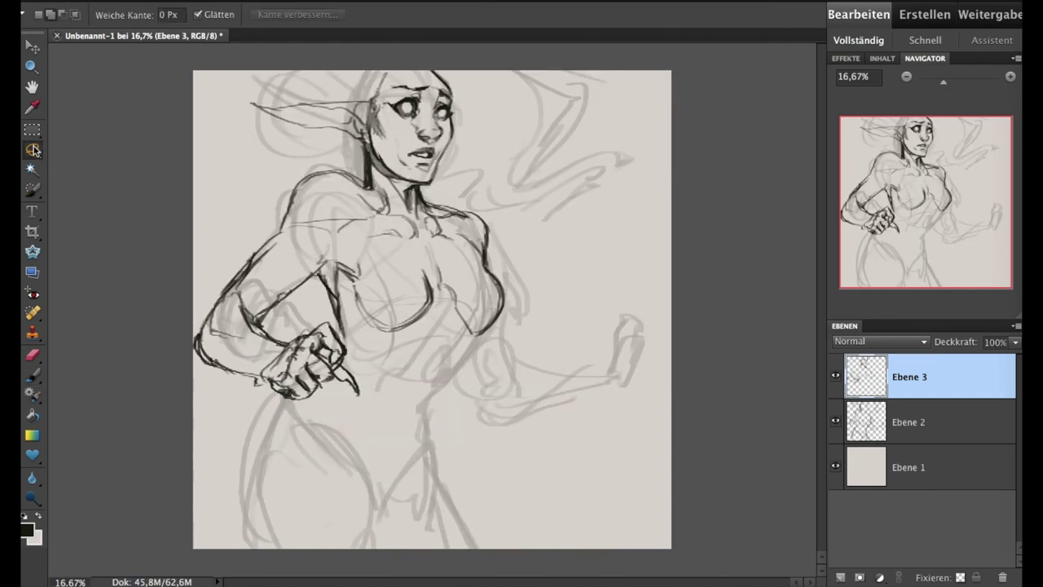
key(v)
drag(128, 168, 139, 184)
key(Return)
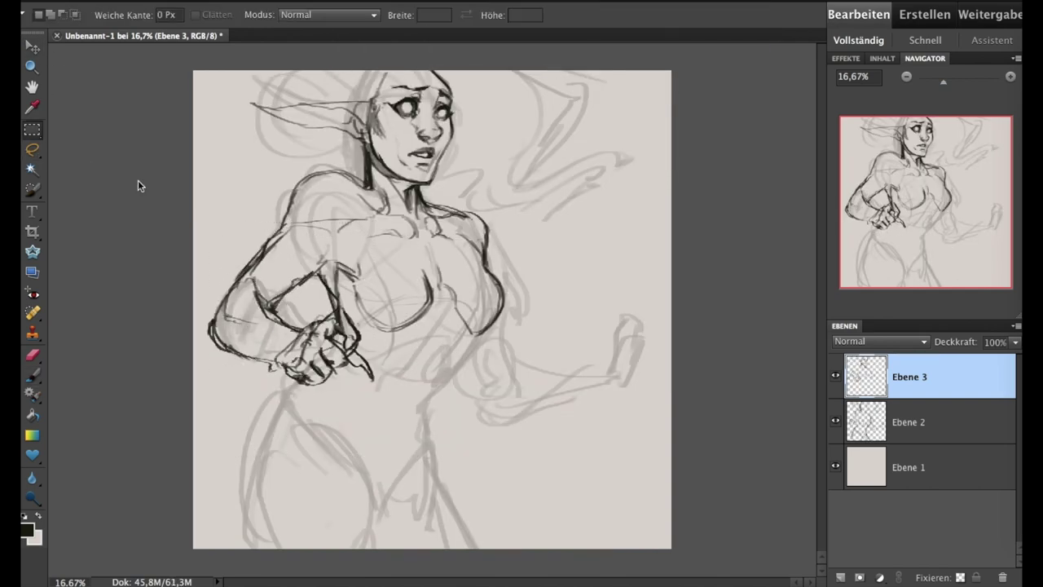
Lasso the arm and hand, rotate them to a new angle, and extend the waist line
key(l)
click(35, 359)
key(l)
drag(245, 295, 334, 308)
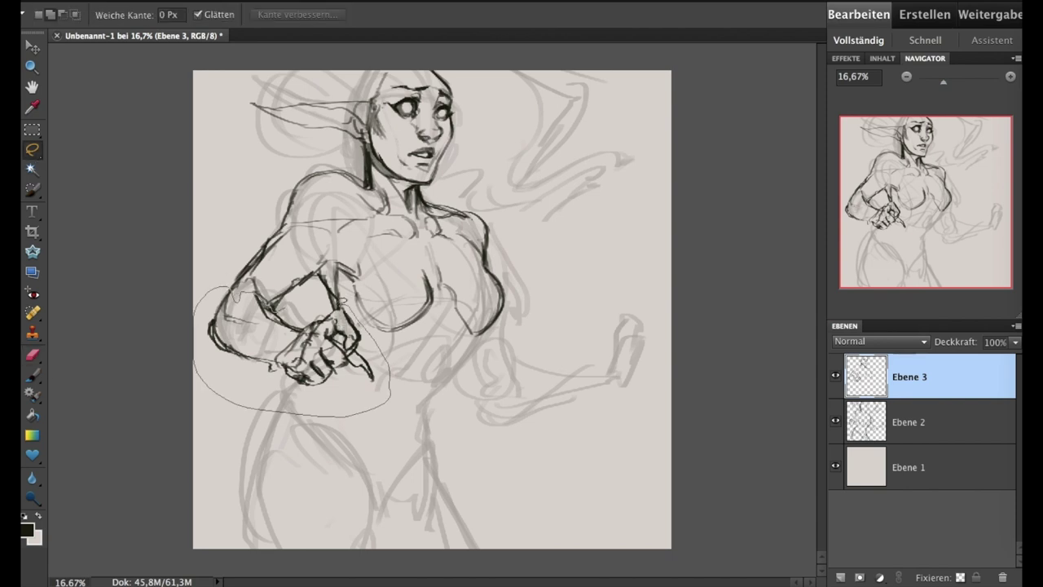
key(v)
drag(393, 287, 383, 310)
key(Return)
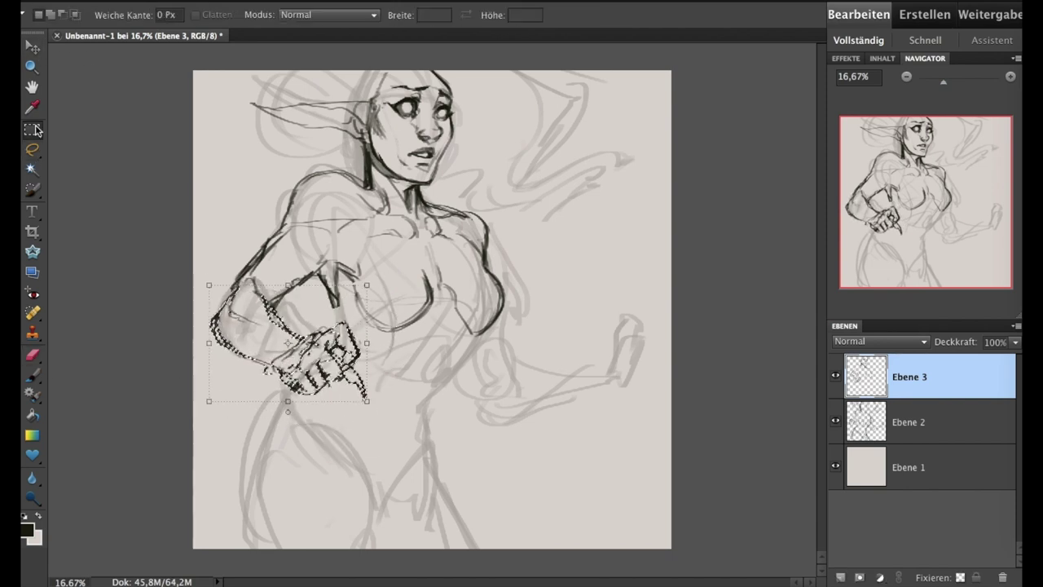
key(ctrl+d)
key(b)
drag(478, 337, 428, 397)
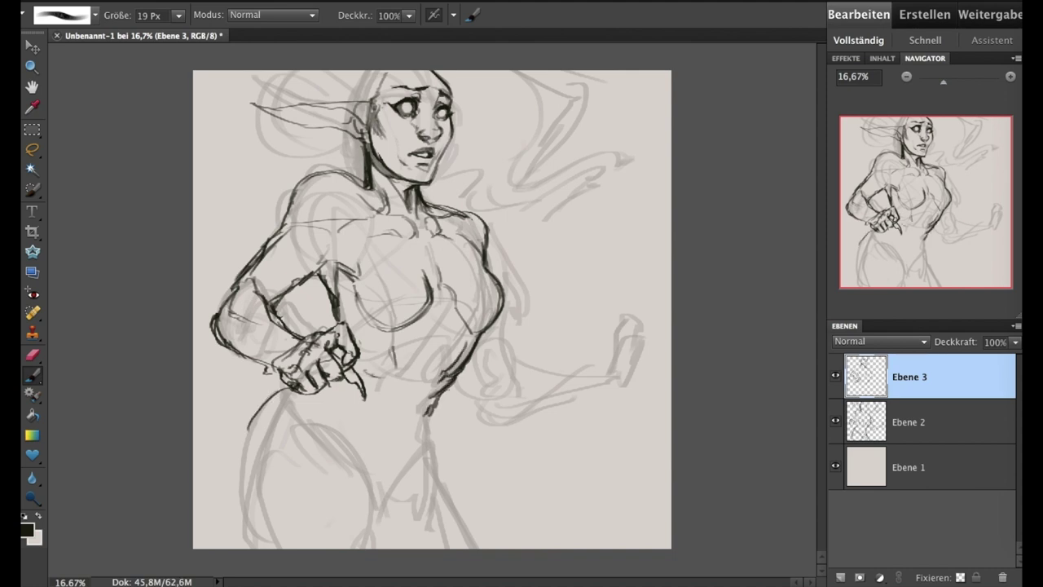
Ink the hip, pelvis and leg lines, erasing part of the outer left hip
drag(282, 393, 243, 499)
drag(429, 406, 445, 453)
drag(432, 408, 396, 430)
drag(293, 392, 246, 541)
drag(443, 443, 514, 548)
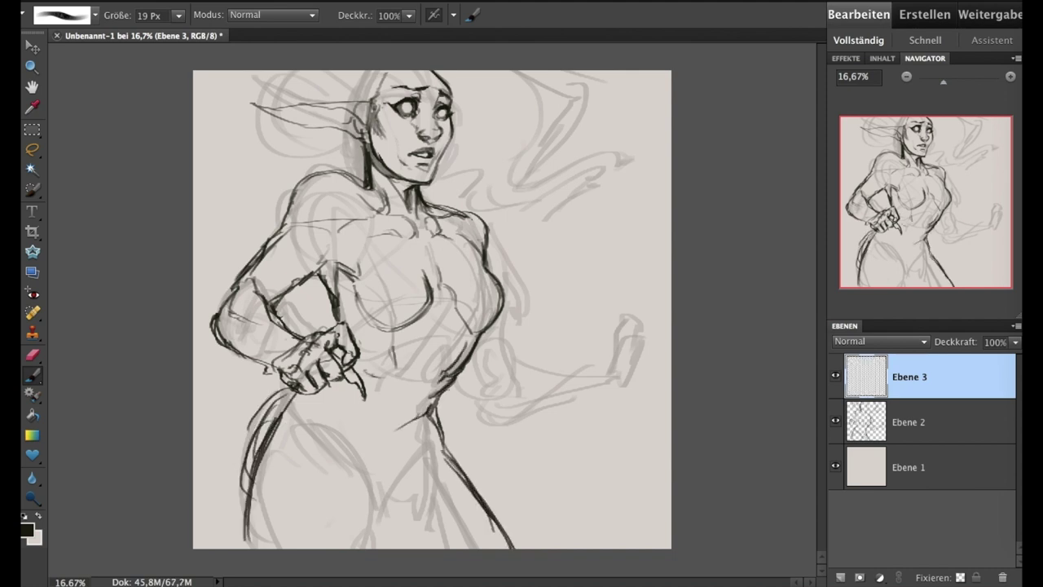
key(e)
mouse_move(279, 396)
mouse_down()
mouse_move(243, 489)
mouse_move(254, 419)
mouse_move(435, 450)
mouse_move(238, 507)
mouse_up()
key(b)
Ink the belt curve, hip line, flowing cloth lines and a loop beside the torso
drag(400, 489, 440, 548)
mouse_move(440, 449)
mouse_down()
mouse_move(652, 548)
mouse_move(514, 498)
mouse_up()
mouse_move(515, 509)
mouse_down()
mouse_move(671, 494)
mouse_move(462, 464)
mouse_up()
drag(253, 440, 226, 548)
drag(539, 309, 530, 355)
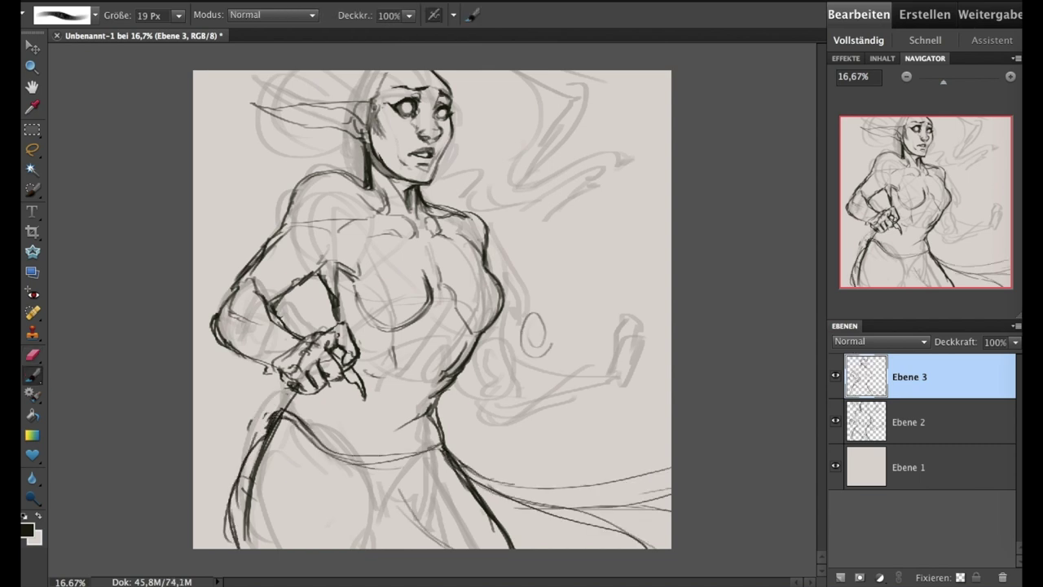
mouse_move(536, 285)
mouse_down()
mouse_move(522, 325)
mouse_move(457, 383)
mouse_move(540, 315)
mouse_up()
key(alt+bracketleft)
key(alt+bracketright)
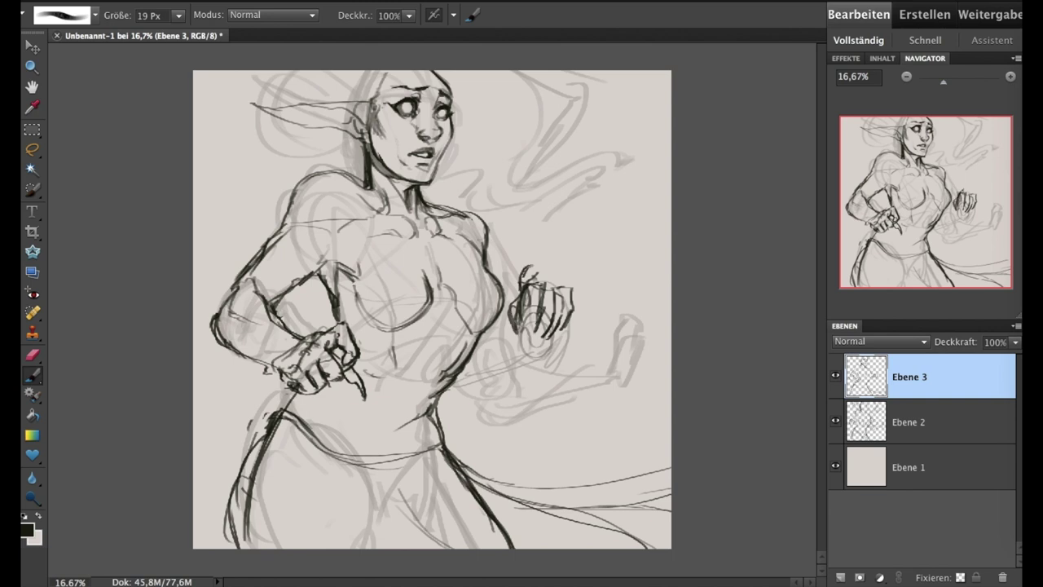
Ink the second forearm and detail marks around the raised hand, erasing a stray patch
drag(516, 313, 512, 330)
mouse_move(555, 319)
mouse_down()
mouse_move(542, 358)
mouse_move(450, 396)
mouse_up()
drag(518, 329, 508, 347)
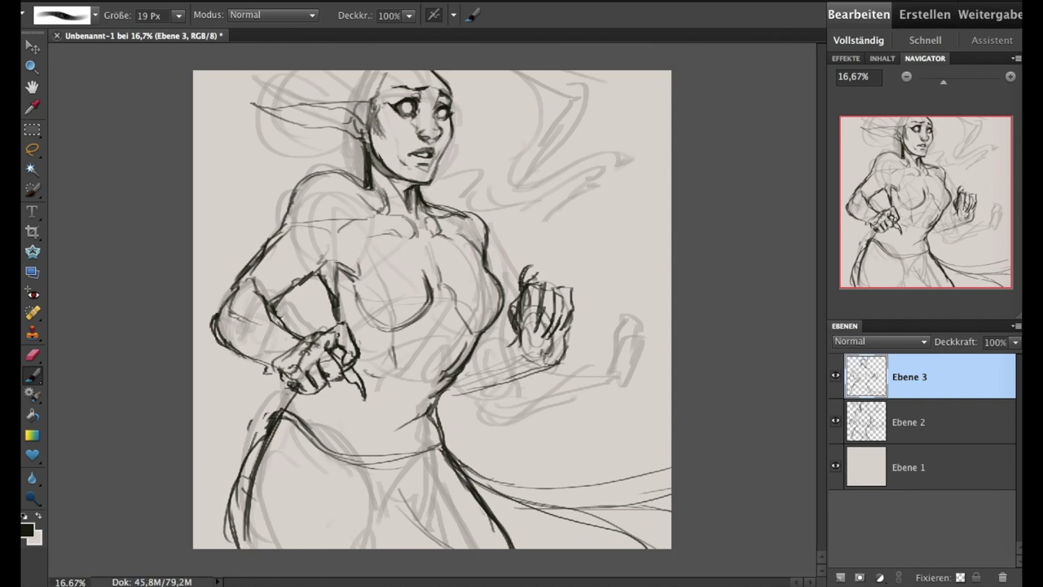
drag(433, 362, 370, 381)
drag(333, 347, 342, 358)
drag(345, 301, 356, 312)
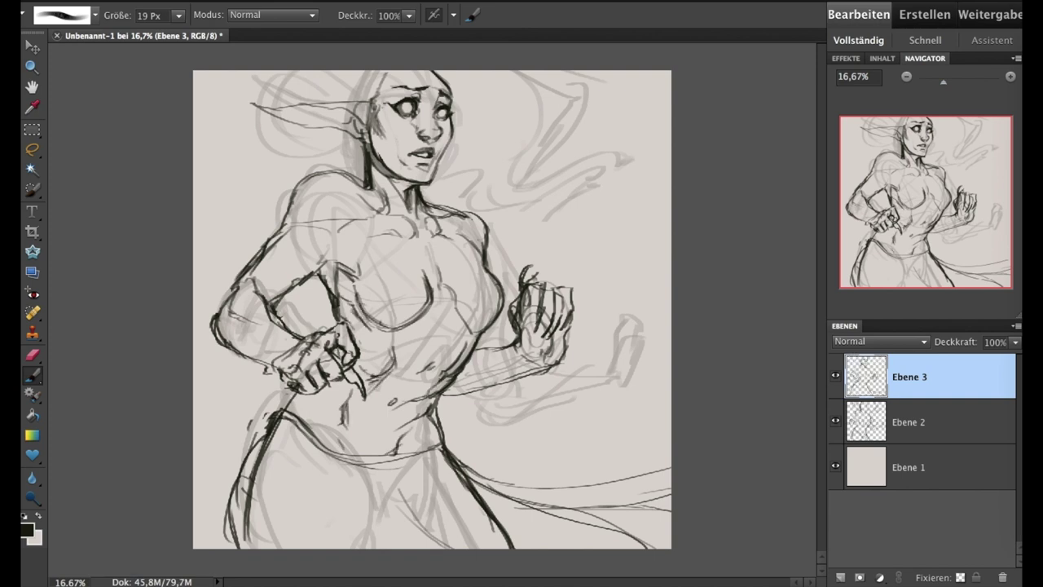
click(36, 359)
drag(289, 276, 310, 288)
key(b)
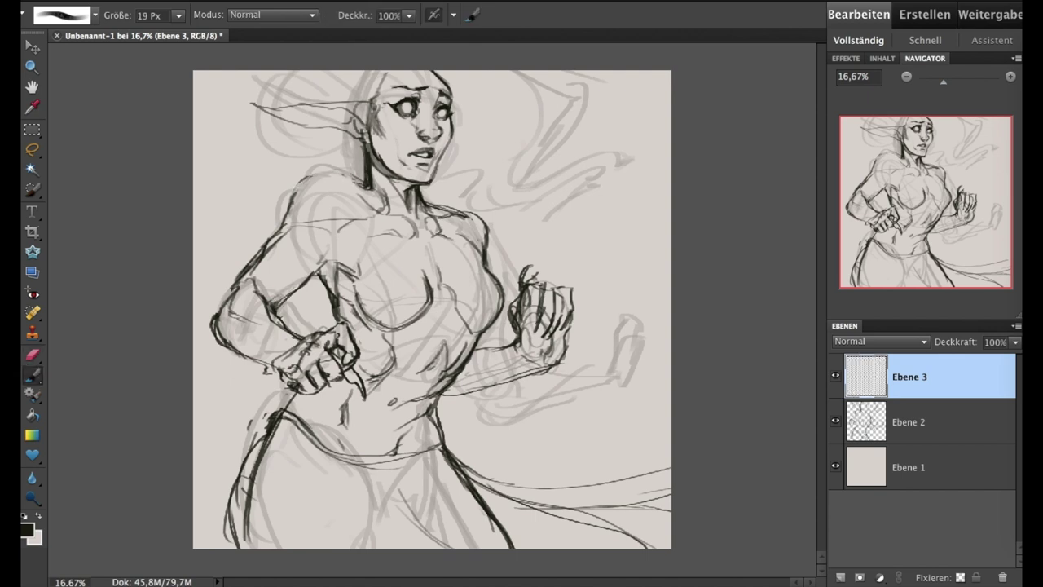
Darken the shoulder lines and ink lines on the skirt
drag(359, 181, 289, 220)
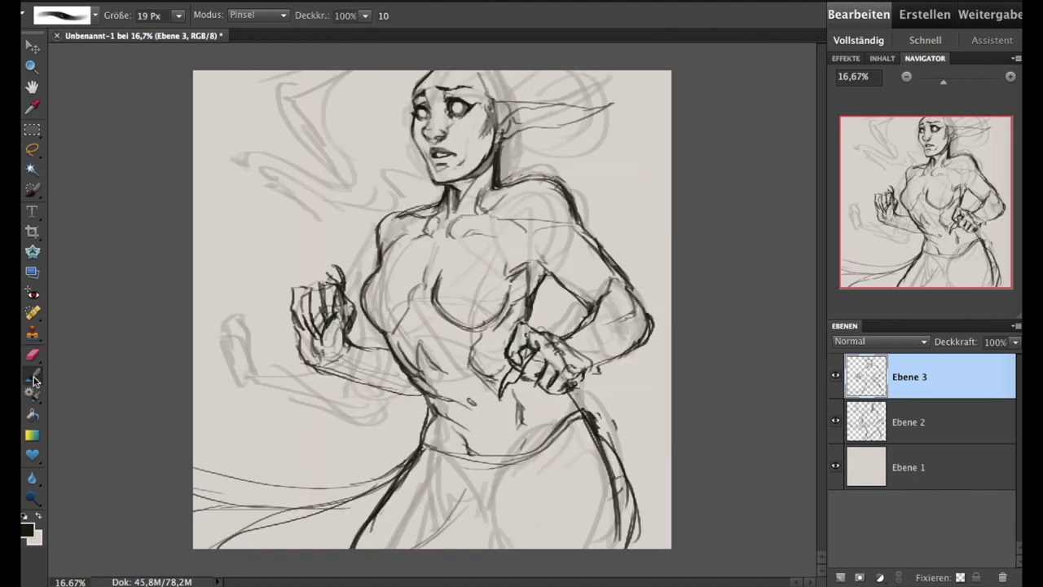
key(e)
key(b)
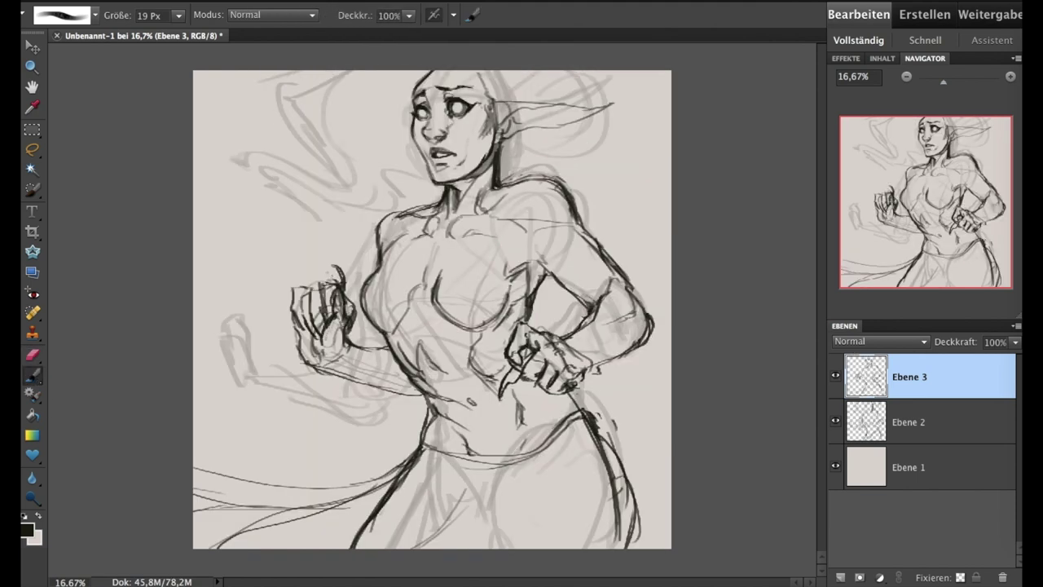
mouse_move(415, 440)
mouse_down()
mouse_move(593, 479)
mouse_move(504, 548)
mouse_up()
Ink wavy flowing hair strands around the head, undoing one unwanted stroke
drag(604, 71, 589, 147)
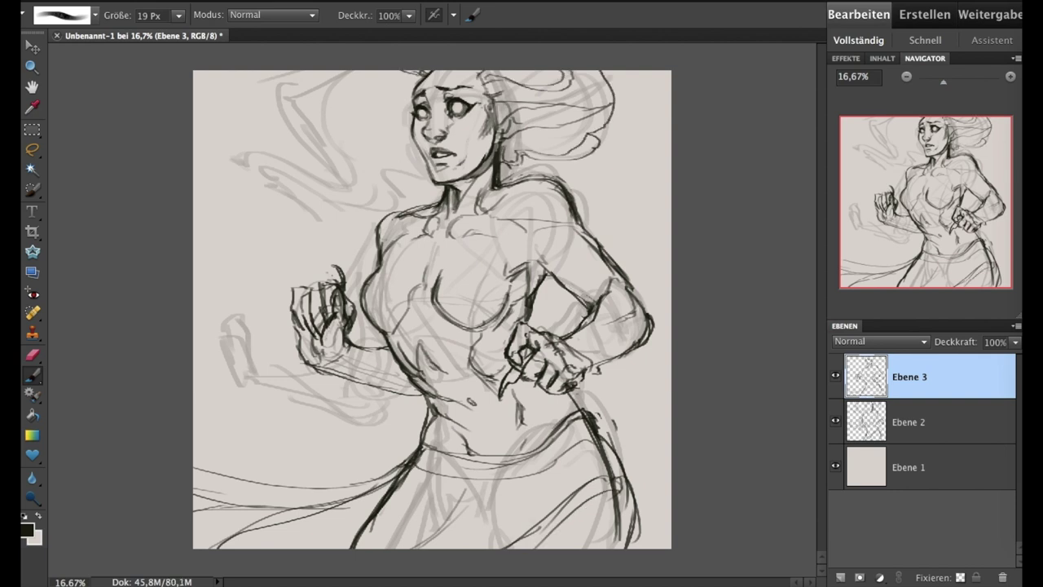
mouse_move(358, 71)
mouse_down()
mouse_move(287, 122)
mouse_move(359, 175)
mouse_up()
mouse_move(272, 150)
mouse_down()
mouse_move(286, 194)
mouse_move(383, 167)
mouse_up()
drag(375, 143, 425, 163)
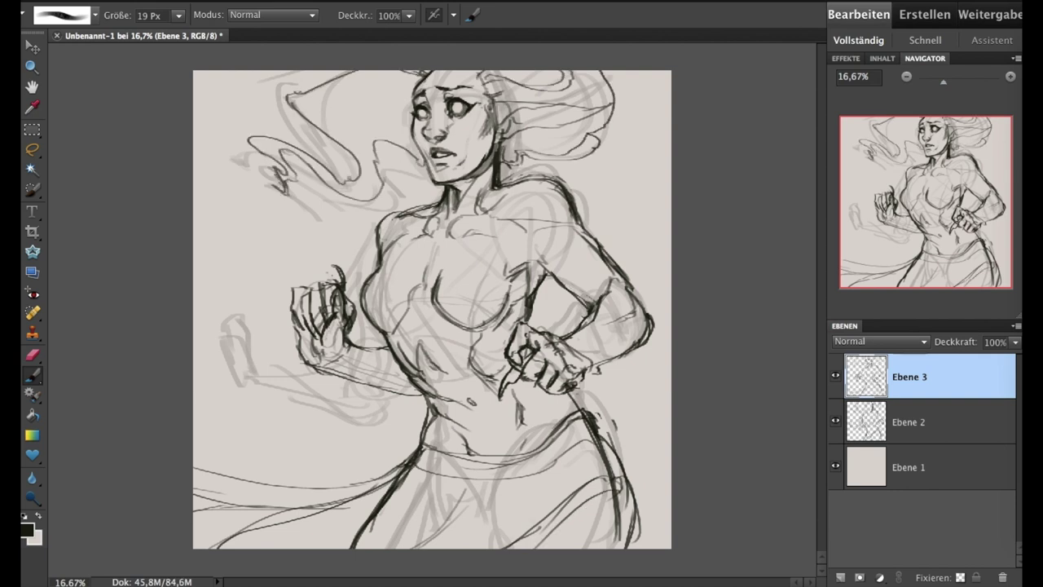
drag(412, 92, 359, 167)
drag(403, 88, 351, 146)
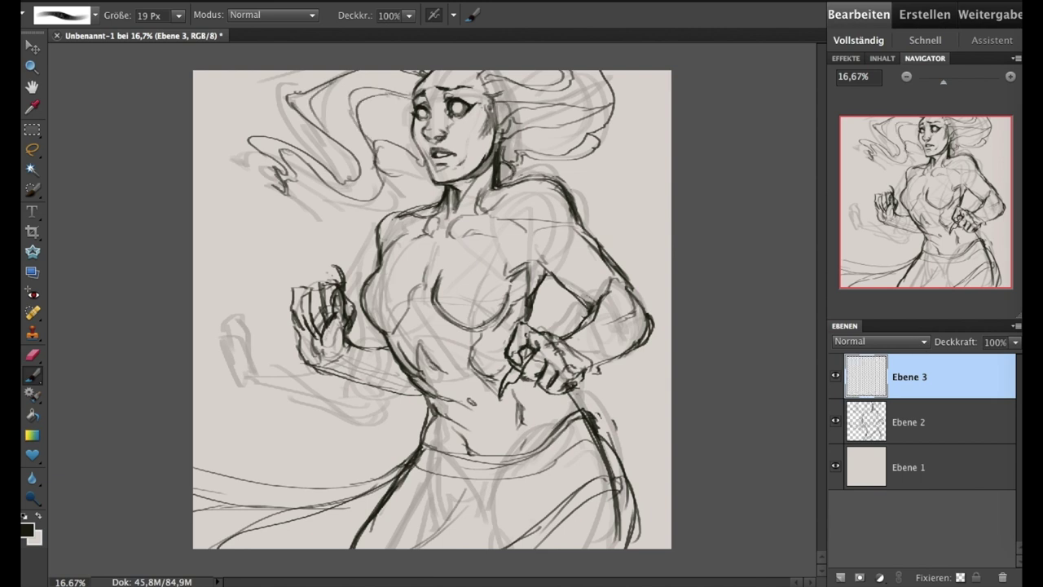
mouse_move(513, 176)
mouse_down()
mouse_move(644, 100)
mouse_move(562, 167)
mouse_up()
key(ctrl+z)
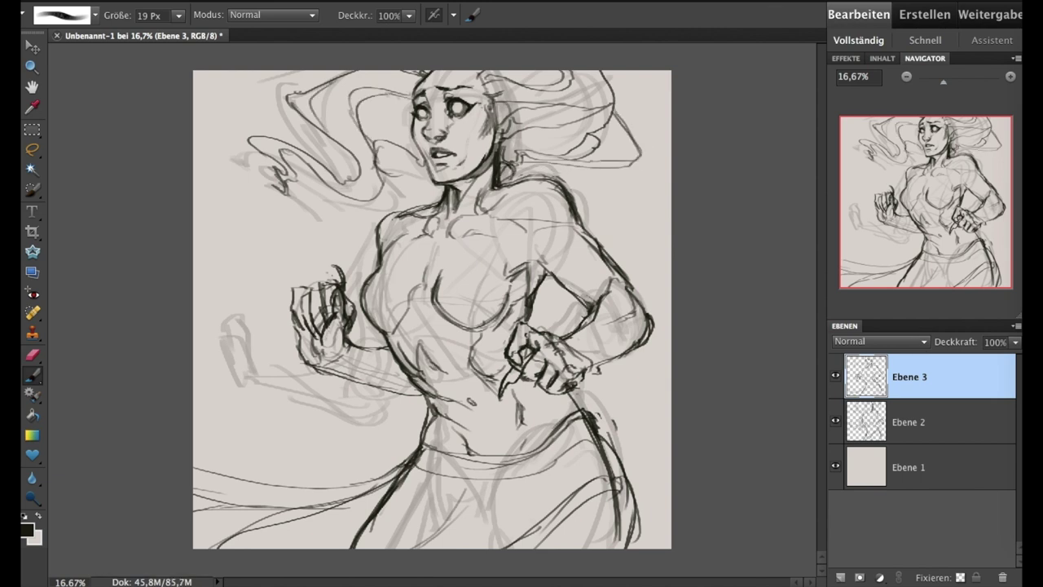
drag(414, 130, 368, 145)
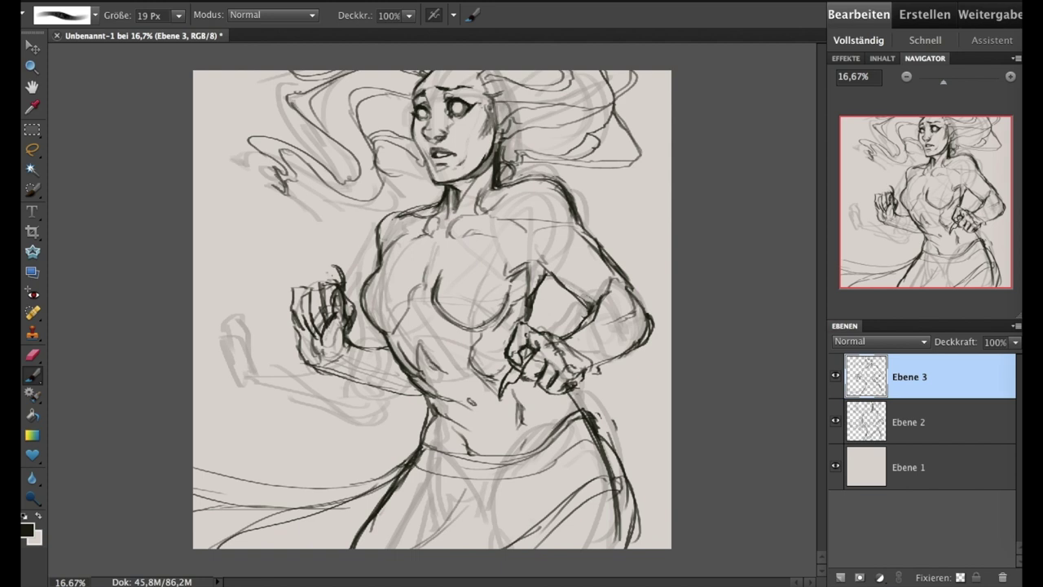
Hide the sketch layer, erase stray lower-right lines, and add a new layer above Ebene 2
click(834, 421)
key(e)
drag(593, 414, 616, 487)
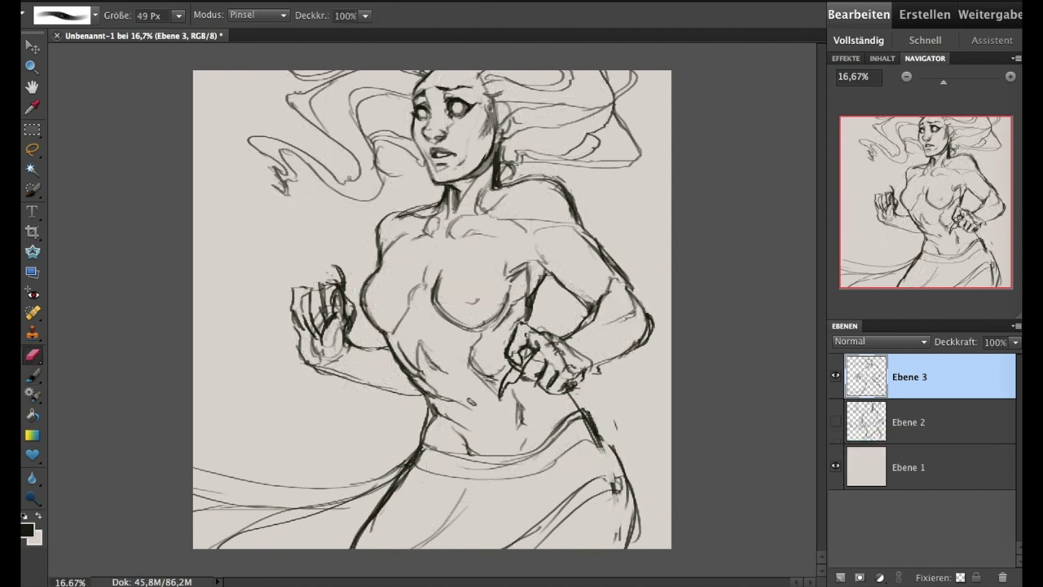
click(908, 421)
click(840, 577)
Pick a brown foreground colour and paint it over the face with a 75 px brush
click(27, 531)
click(789, 386)
click(663, 309)
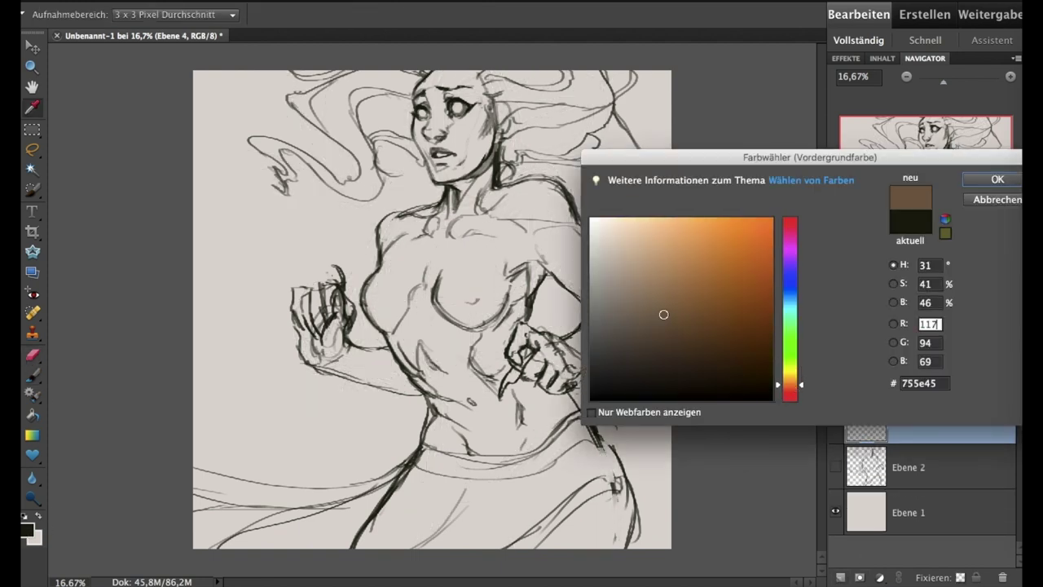
key(Return)
key(b)
key(bracketright)
key(bracketright)
key(bracketright)
mouse_move(424, 131)
mouse_down()
mouse_move(481, 123)
mouse_move(440, 139)
mouse_move(419, 102)
mouse_move(480, 92)
mouse_up()
mouse_move(449, 173)
mouse_down()
mouse_move(489, 122)
mouse_move(482, 155)
mouse_up()
Switch to a light greyish skin tone and paint it over the face
click(27, 530)
key(Return)
click(27, 530)
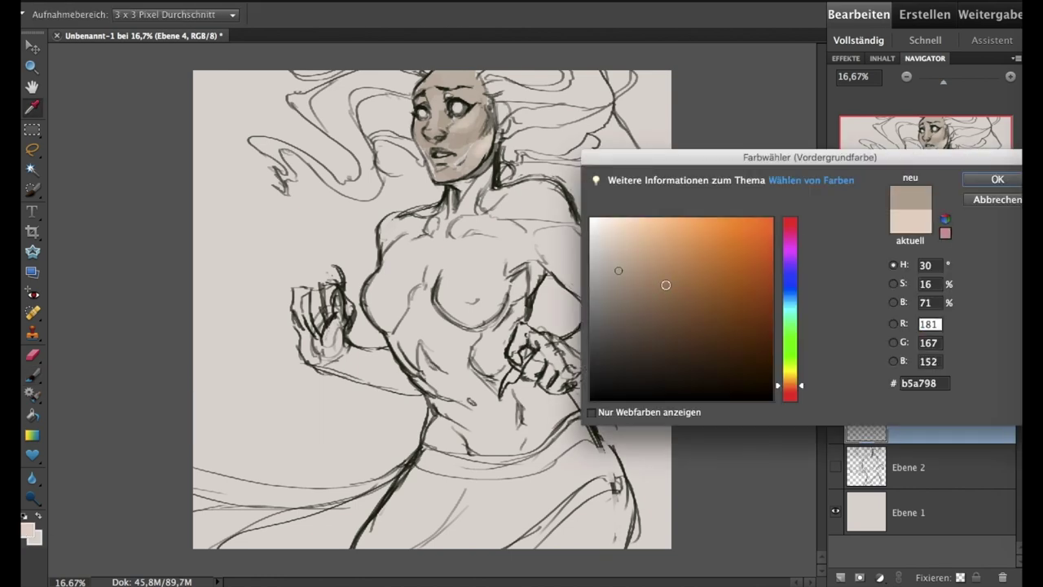
key(Return)
mouse_move(489, 110)
mouse_down()
mouse_move(452, 140)
mouse_move(428, 131)
mouse_up()
drag(452, 181, 420, 127)
mouse_move(422, 91)
mouse_down()
mouse_move(453, 73)
mouse_move(481, 99)
mouse_move(471, 86)
mouse_up()
alt+click(442, 100)
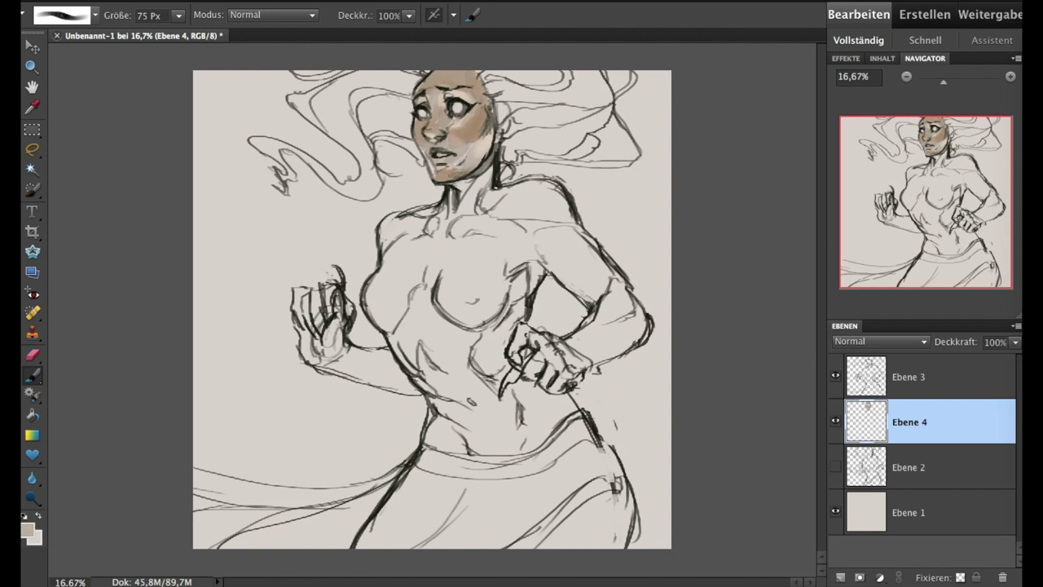
Touch up the cheek, then block in darker brown skin tone over the torso, arms and belly with a large brush
drag(463, 127, 476, 140)
alt+click(472, 137)
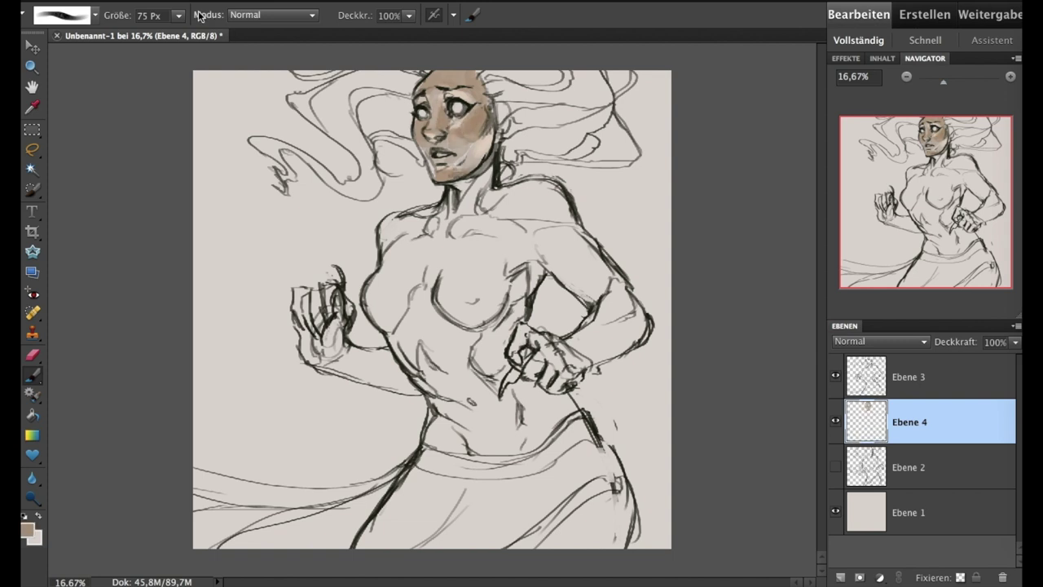
mouse_move(178, 14)
mouse_down()
mouse_move(211, 44)
mouse_move(181, 36)
mouse_up()
drag(407, 317, 521, 423)
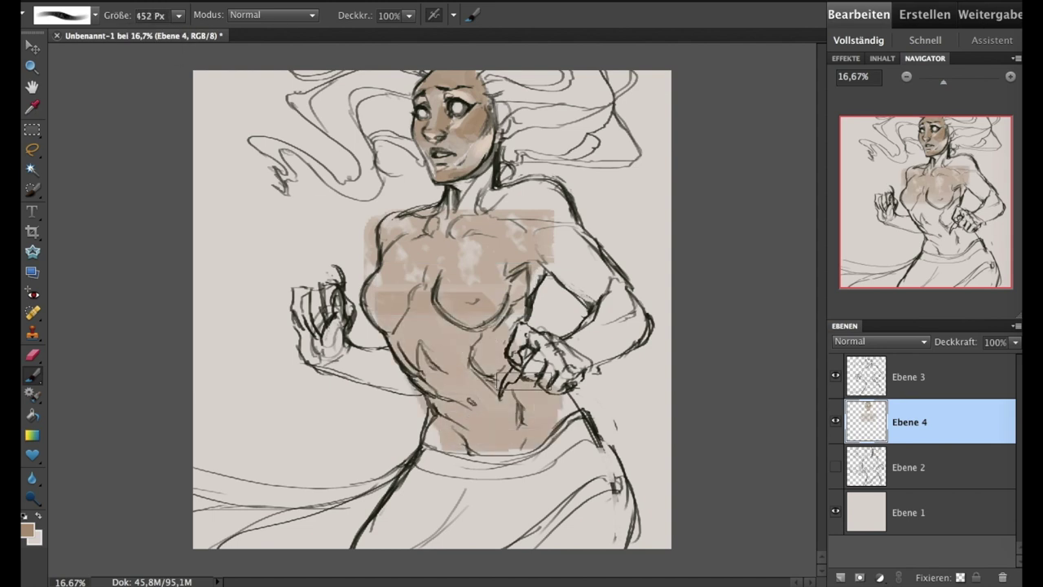
drag(538, 367, 587, 245)
mouse_move(505, 204)
mouse_down()
mouse_move(338, 355)
mouse_move(472, 261)
mouse_up()
mouse_move(489, 220)
mouse_down()
mouse_move(456, 383)
mouse_move(562, 412)
mouse_up()
Paint lighter skin tone over the chest, belly, shoulders, neck and pointed ear
alt+click(489, 346)
drag(178, 15, 176, 31)
drag(387, 343, 448, 302)
drag(178, 14, 167, 31)
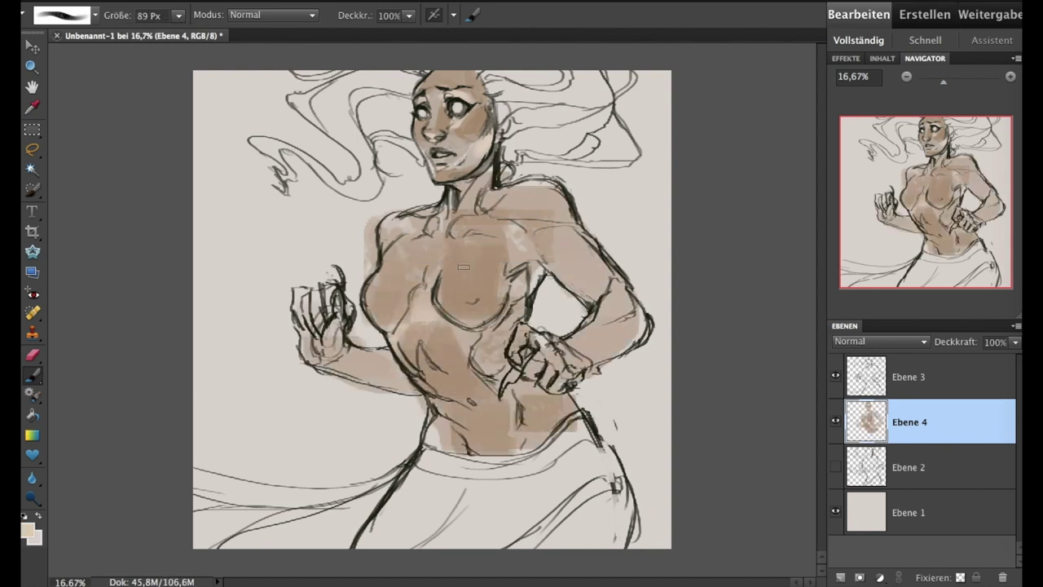
drag(432, 334, 595, 233)
drag(558, 200, 472, 175)
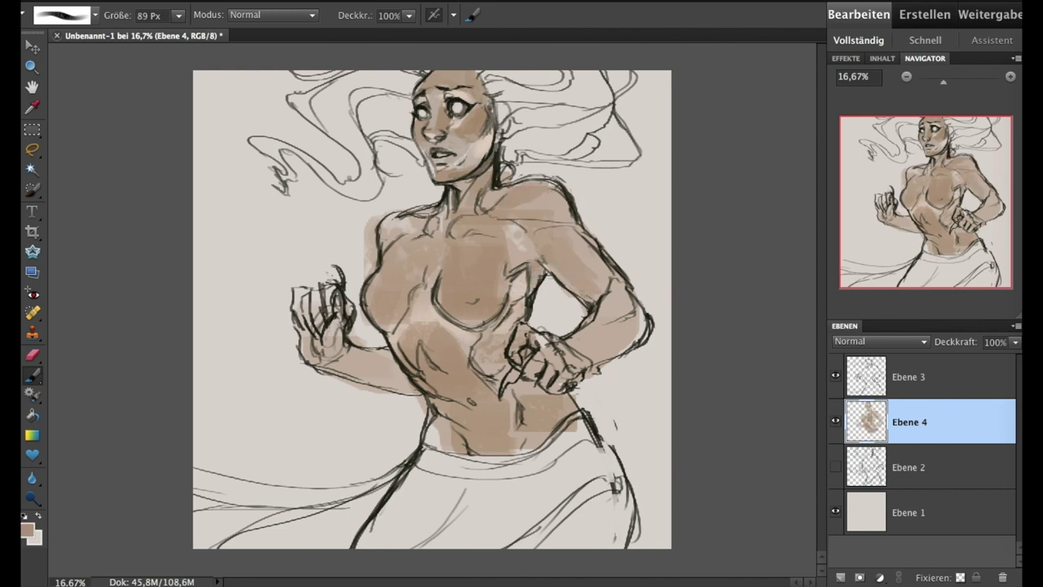
drag(383, 241, 432, 210)
drag(493, 118, 546, 107)
mouse_move(542, 114)
mouse_down()
mouse_move(499, 137)
mouse_move(580, 114)
mouse_move(521, 106)
mouse_up()
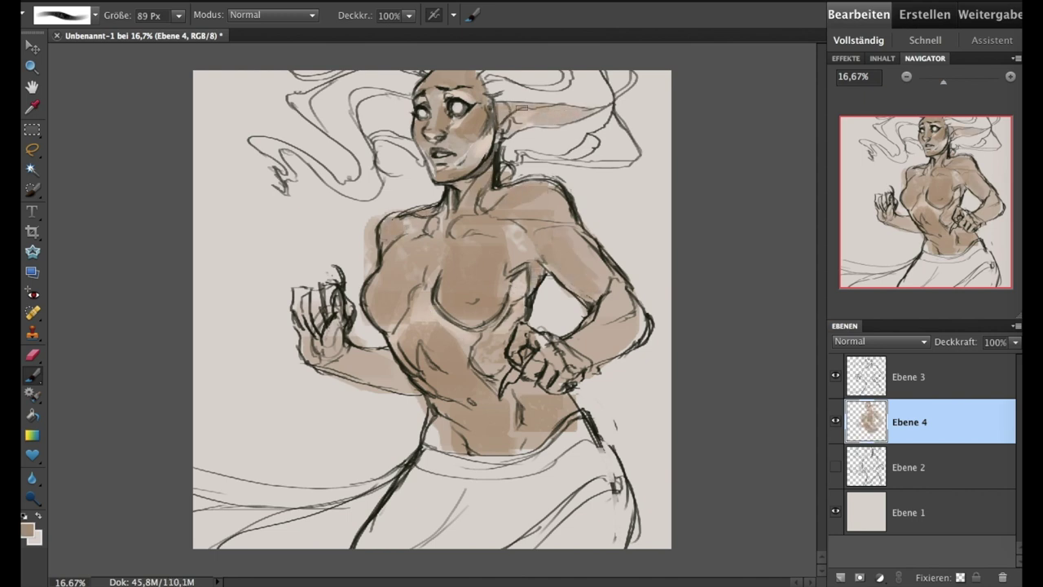
Add dark strokes around the mouth, choose an orange-brown colour, and flip the image horizontally
mouse_move(429, 106)
mouse_down()
mouse_move(454, 163)
mouse_move(477, 154)
mouse_up()
click(28, 530)
click(997, 174)
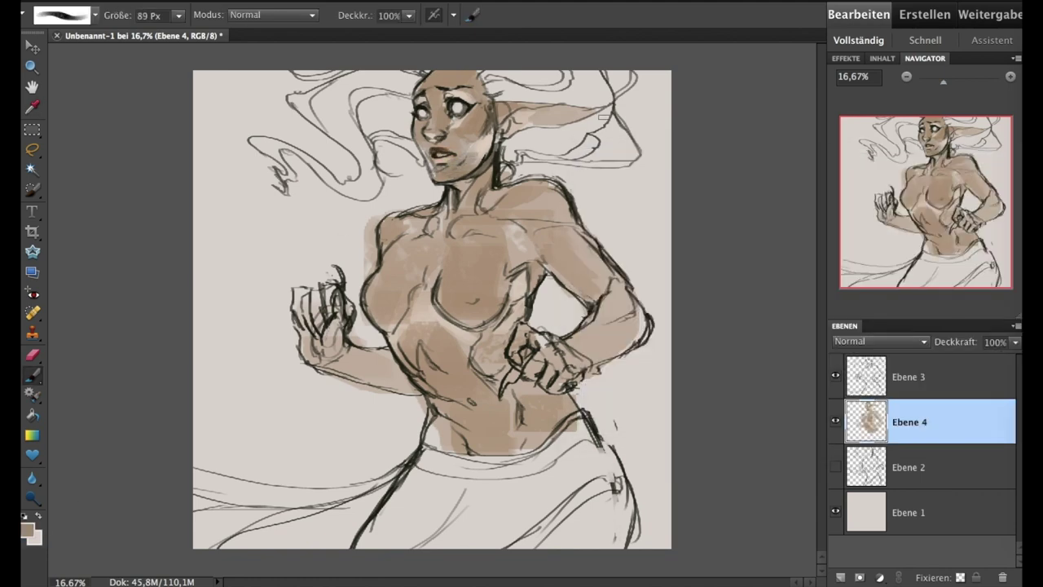
click(625, 65)
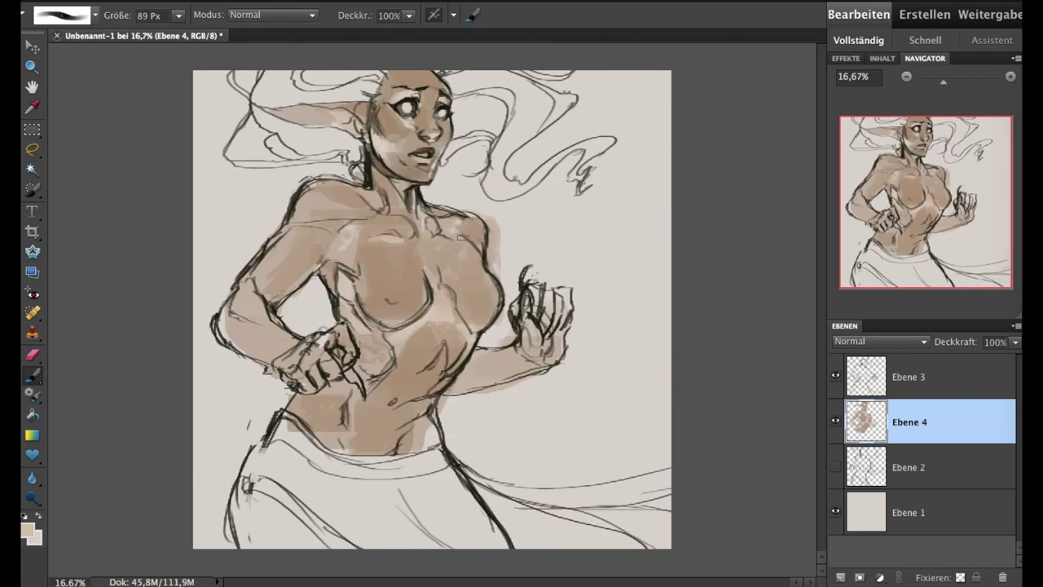
Shade over both hands and near the belly
drag(438, 364, 416, 407)
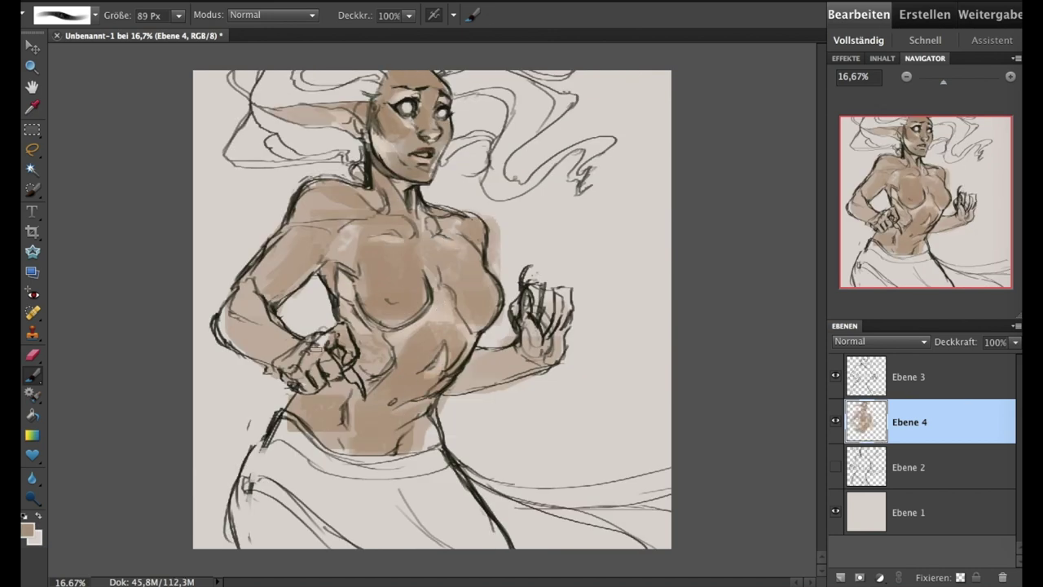
drag(320, 342, 323, 377)
mouse_move(343, 333)
mouse_down()
mouse_move(300, 375)
mouse_move(321, 383)
mouse_up()
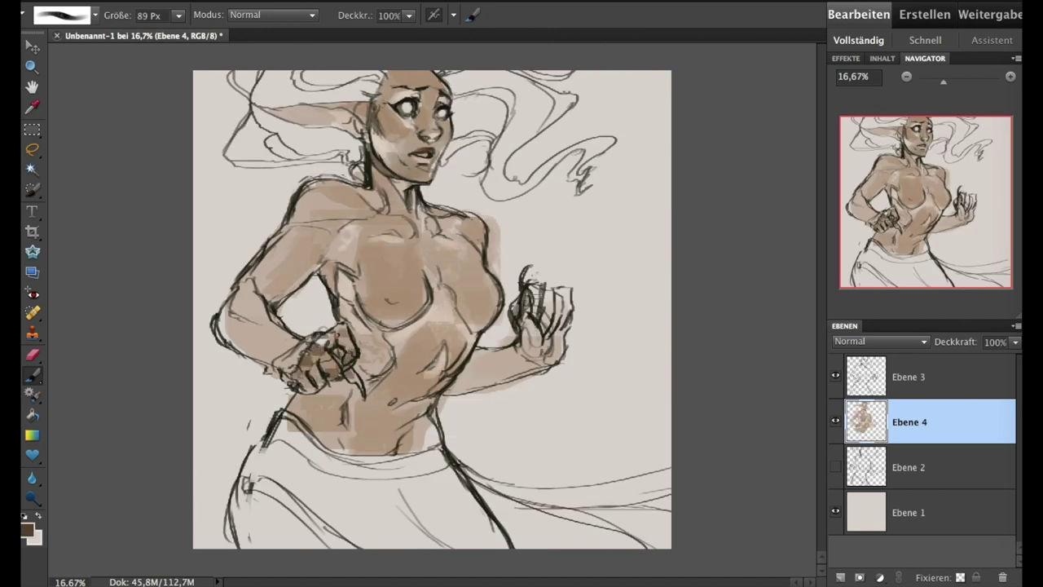
mouse_move(518, 303)
mouse_down()
mouse_move(564, 293)
mouse_move(562, 337)
mouse_up()
key(x)
Darken the shading around the face, cheeks, eyes and top of the hair
key(x)
drag(311, 349, 266, 367)
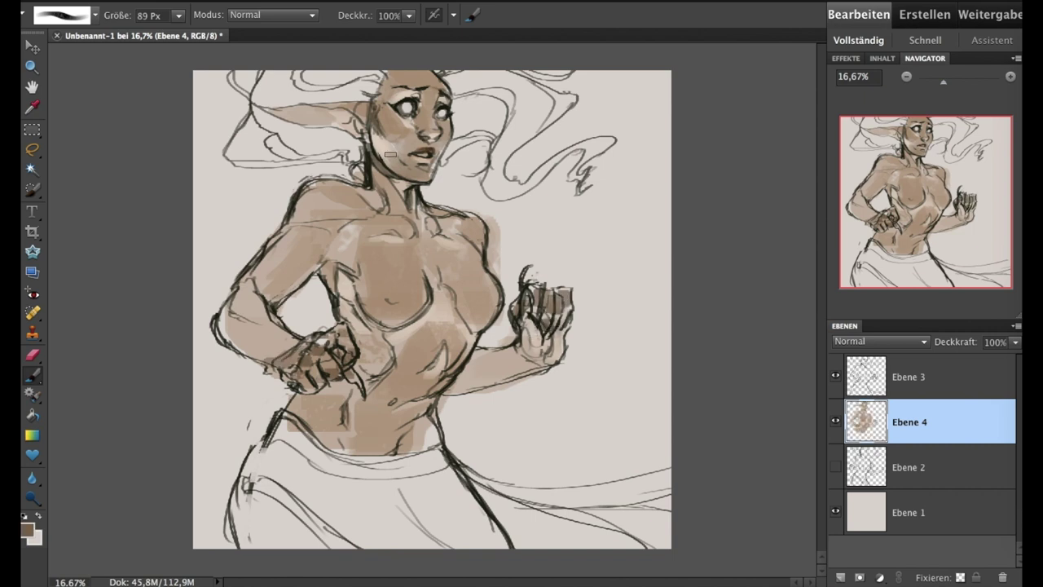
drag(379, 107, 404, 128)
drag(383, 75, 438, 77)
key(x)
key(x)
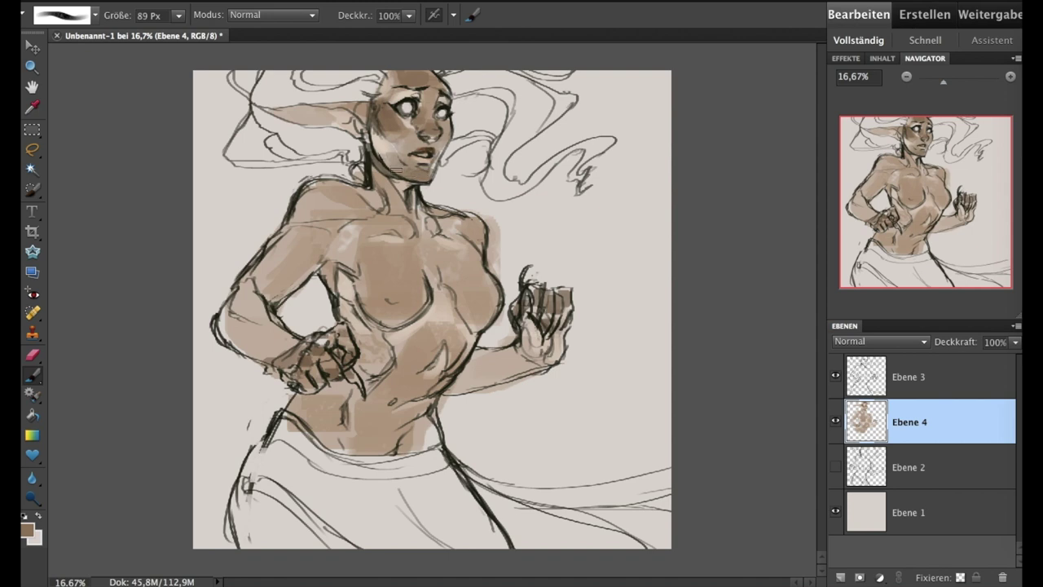
key(x)
mouse_move(395, 170)
mouse_down()
mouse_move(383, 155)
mouse_move(440, 131)
mouse_up()
key(x)
key(x)
key(x)
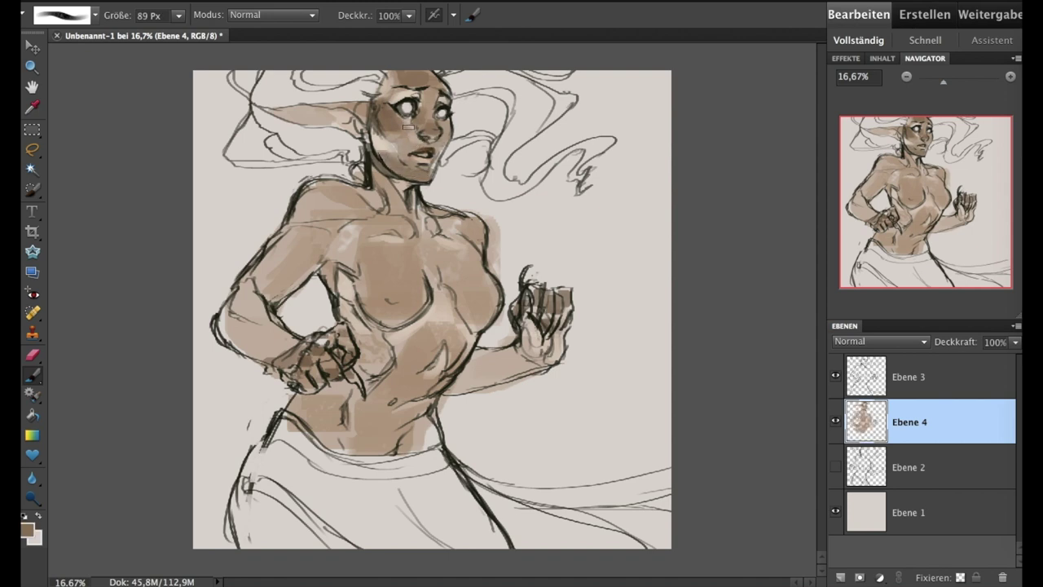
drag(390, 94, 447, 102)
With a larger brush, paint broad brown shading over the shoulder, chest, torso and arms
drag(178, 14, 204, 34)
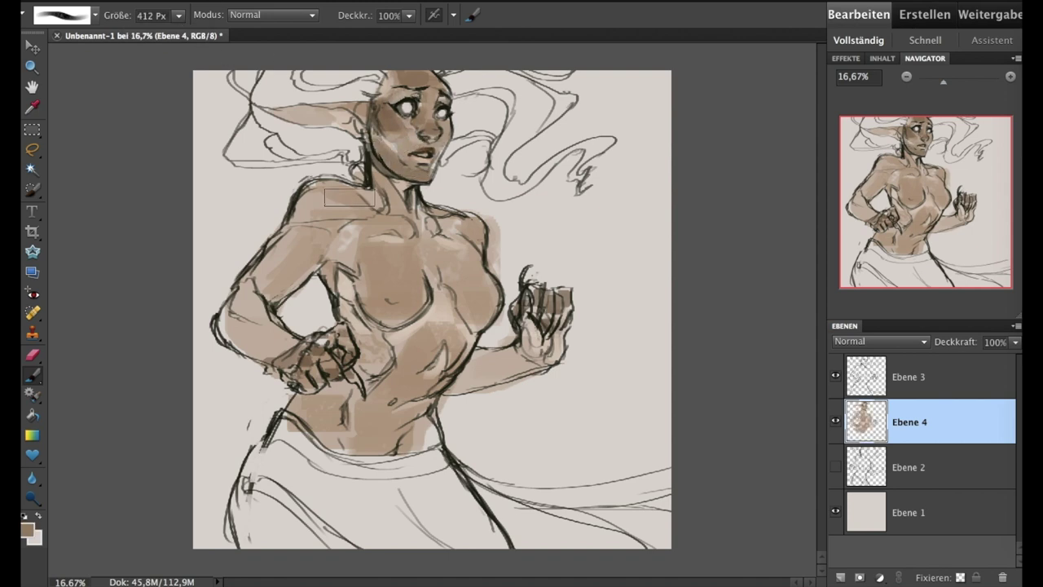
drag(293, 195, 371, 202)
drag(358, 285, 497, 277)
drag(367, 245, 424, 244)
drag(391, 326, 444, 309)
drag(407, 383, 309, 440)
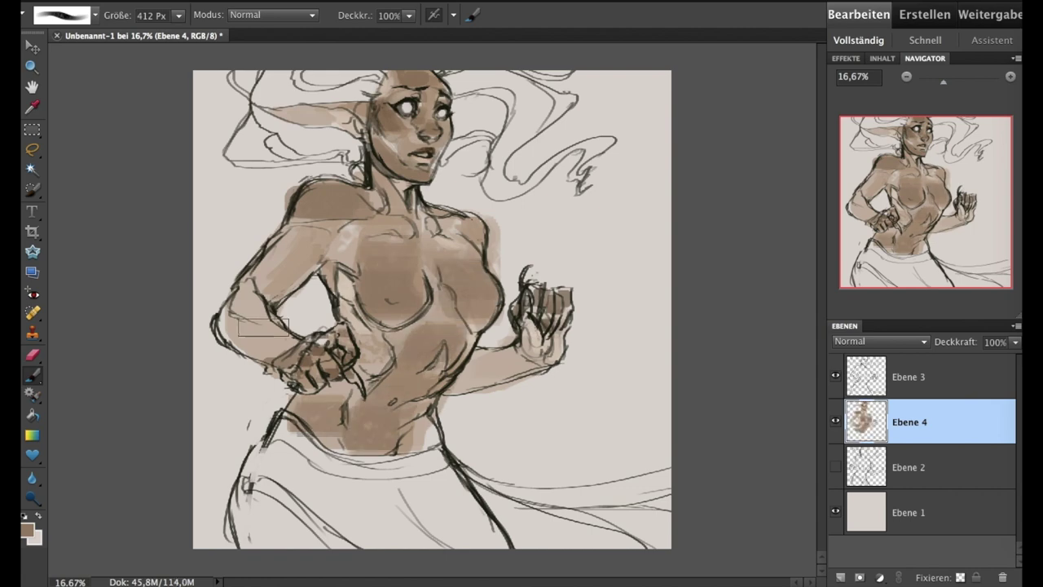
drag(244, 351, 269, 245)
drag(522, 359, 424, 383)
key(i)
click(27, 532)
Sample a light canvas tone and choose a pale blue hue as the paint colour on Ebene 4
click(636, 106)
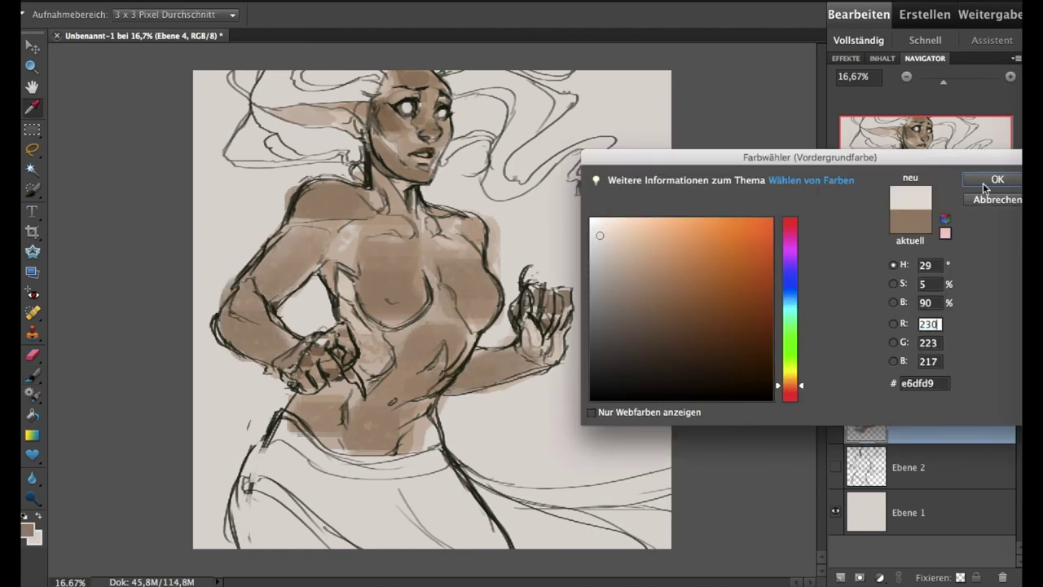
click(998, 179)
click(27, 532)
key(Return)
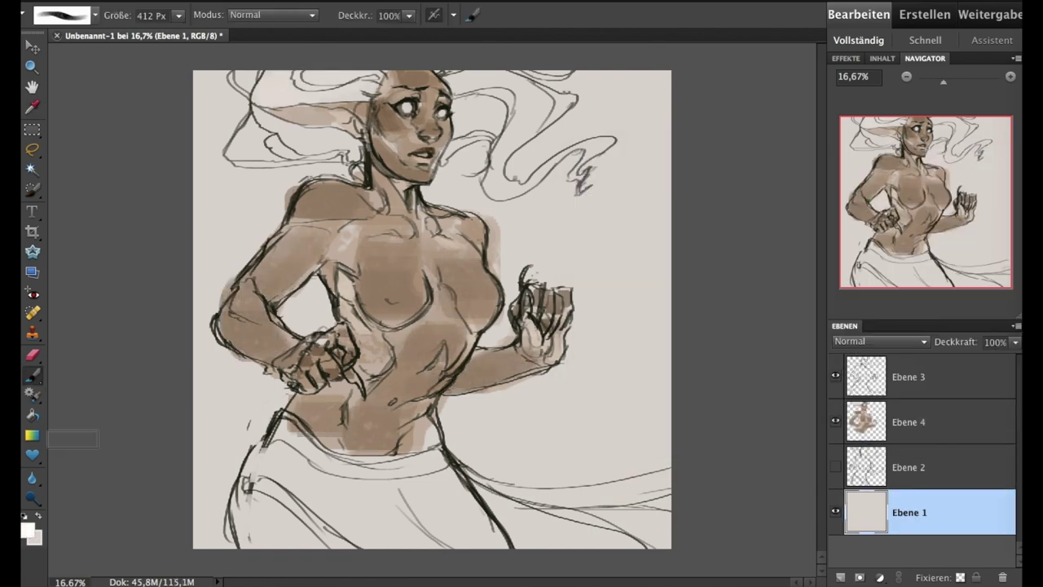
key(alt+BackSpace)
key(ctrl+z)
key(alt+bracketright)
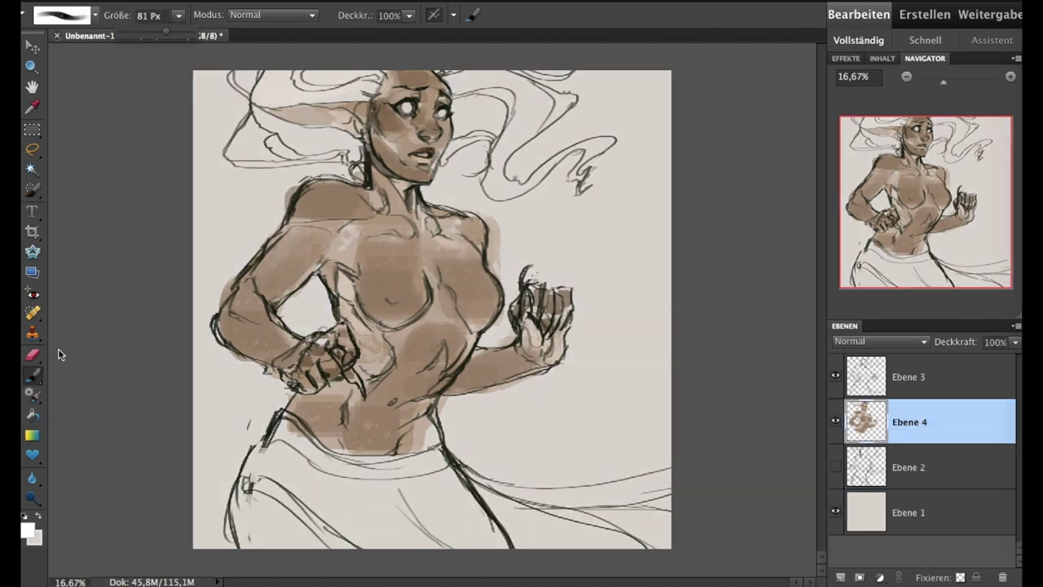
key(i)
click(790, 292)
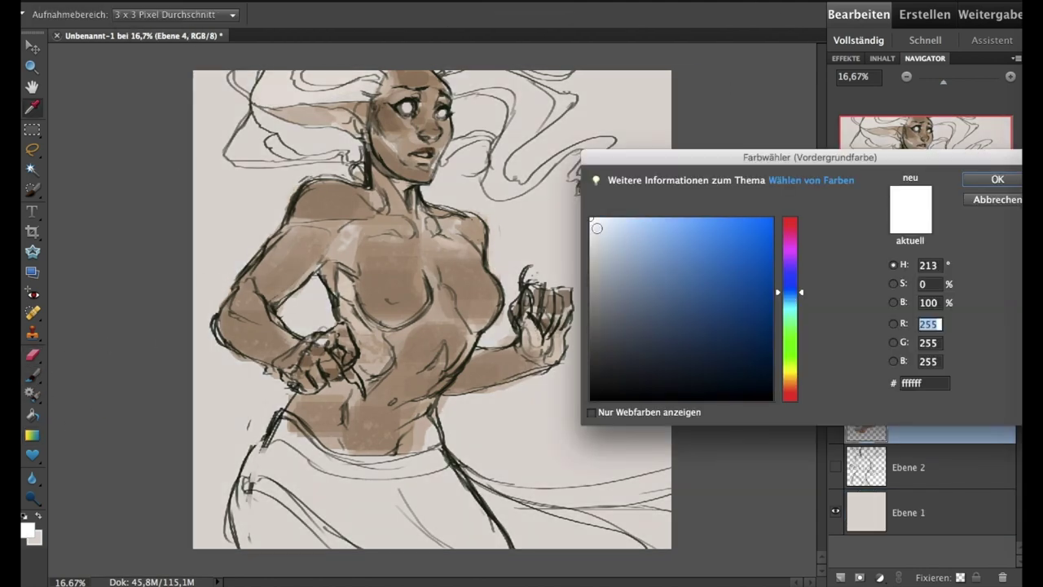
key(Return)
Paint pale blue-white over the top, right-side and curling hair strands, using a 71 Px brush
drag(282, 145, 359, 134)
drag(228, 154, 330, 164)
mouse_move(261, 82)
mouse_down()
mouse_move(485, 81)
mouse_move(554, 98)
mouse_up()
key(bracketright)
key(bracketright)
key(bracketright)
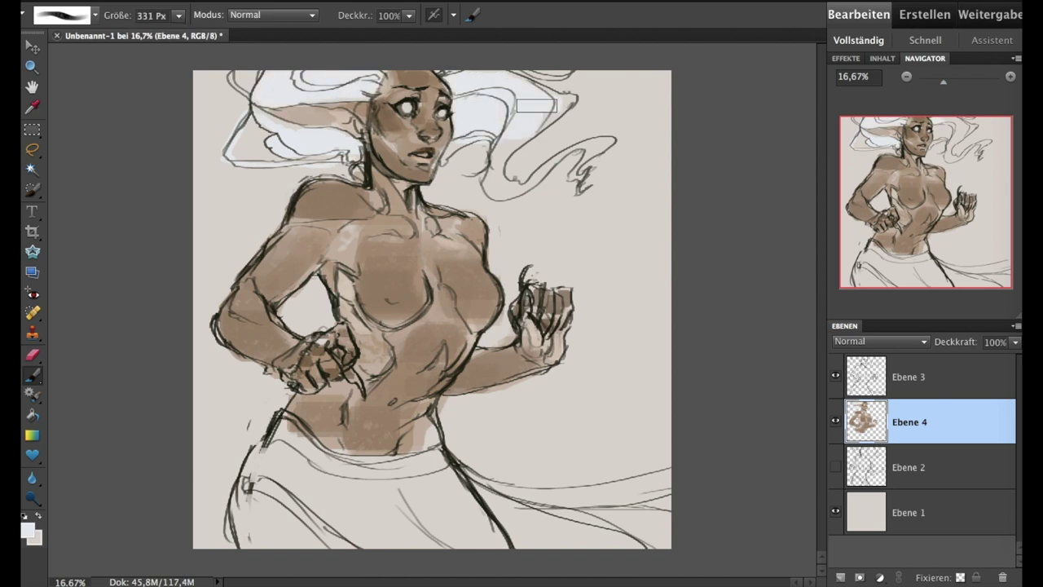
click(178, 15)
drag(163, 37, 123, 37)
drag(493, 189, 607, 147)
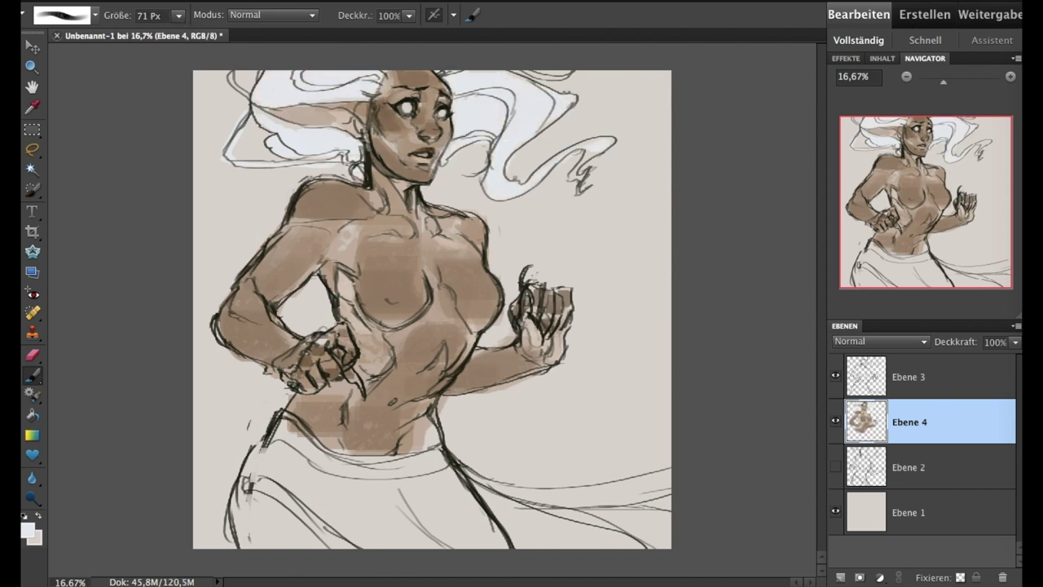
Lock the transparency of Ebene 4 and choose a light blue colour
click(960, 577)
click(28, 531)
click(989, 181)
Fade a blue gradient across the top-right hair in a rectangular selection and tint the top-left strands light blue
key(m)
drag(656, 70, 457, 206)
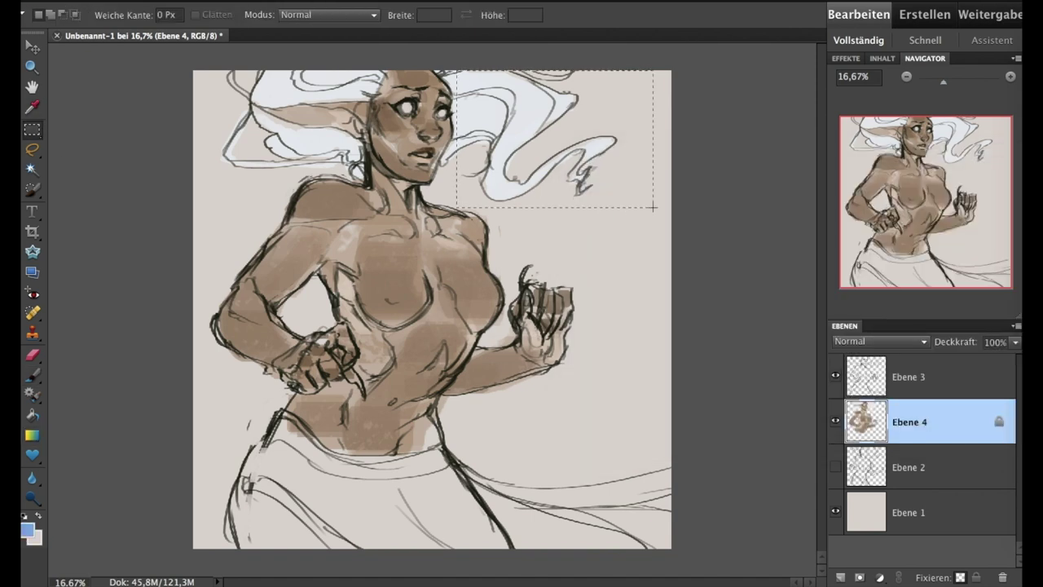
key(g)
drag(620, 122, 464, 131)
key(ctrl+d)
key(b)
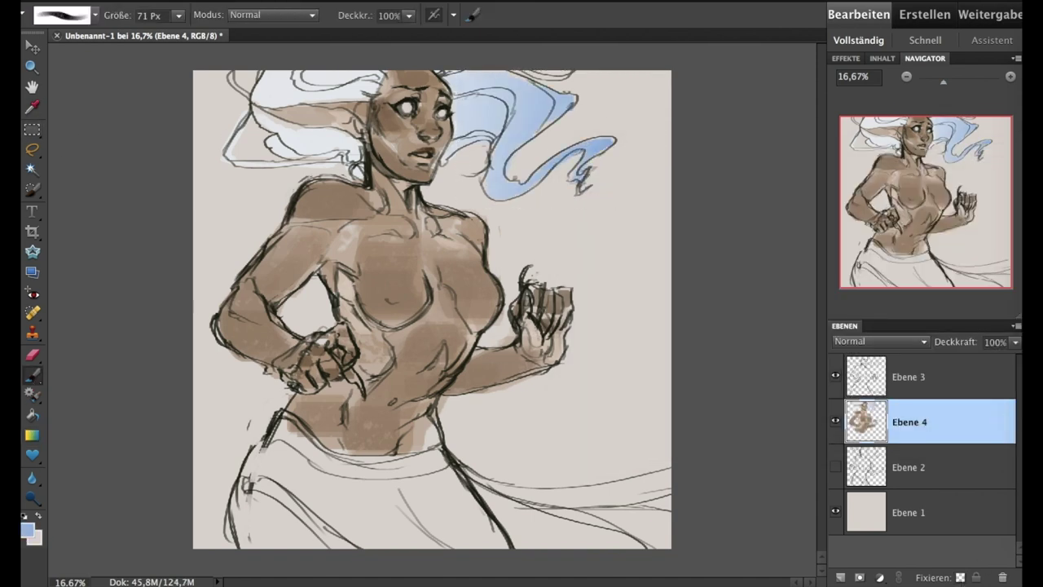
mouse_move(259, 75)
mouse_down()
mouse_move(276, 104)
mouse_move(377, 82)
mouse_up()
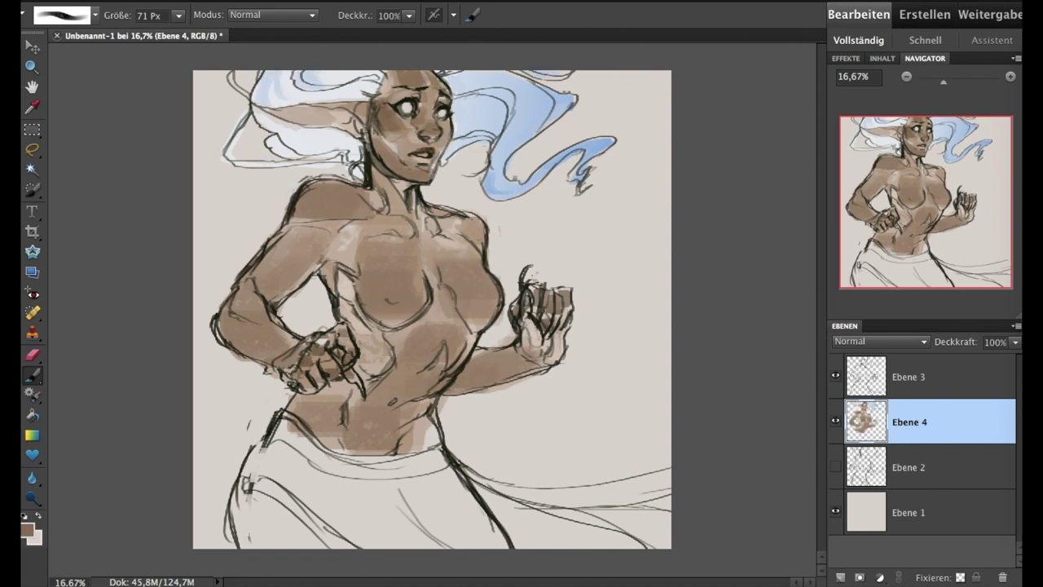
Pick a pale blue for the eyes on Ebene 3 and flip the image back horizontally
key(bracketleft)
key(bracketleft)
alt+click(395, 142)
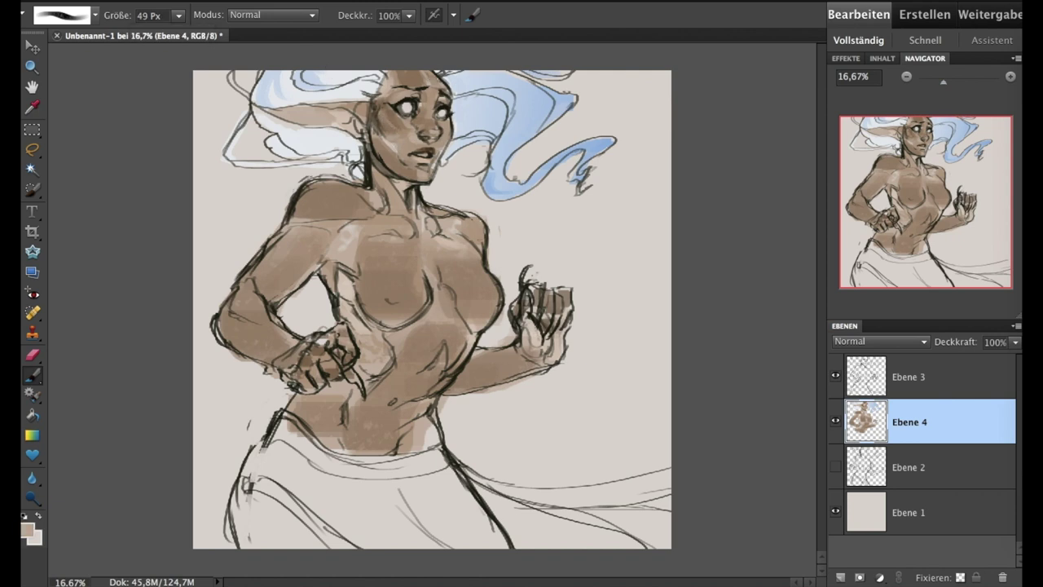
alt+click(361, 253)
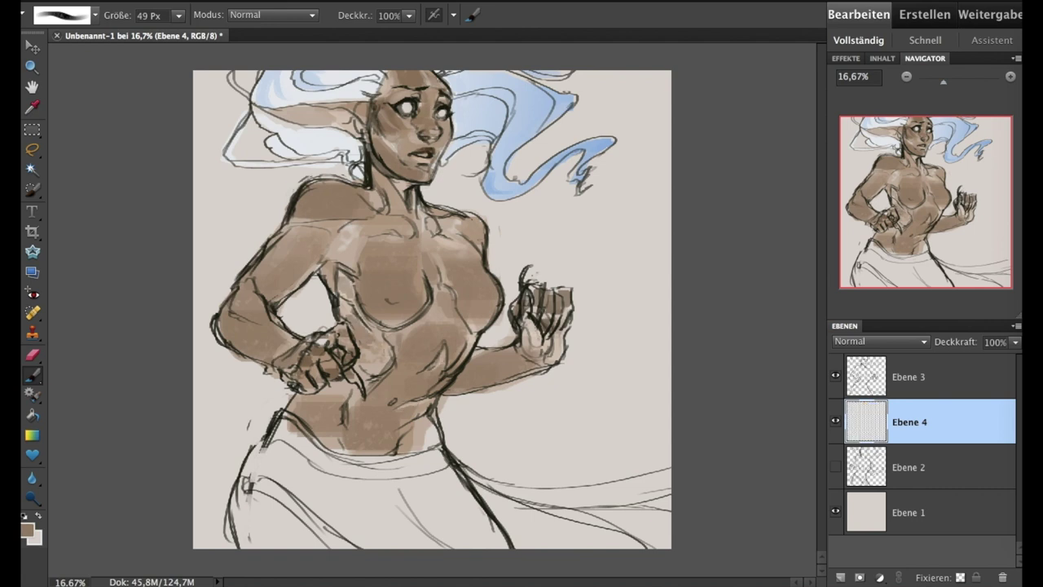
alt+click(430, 114)
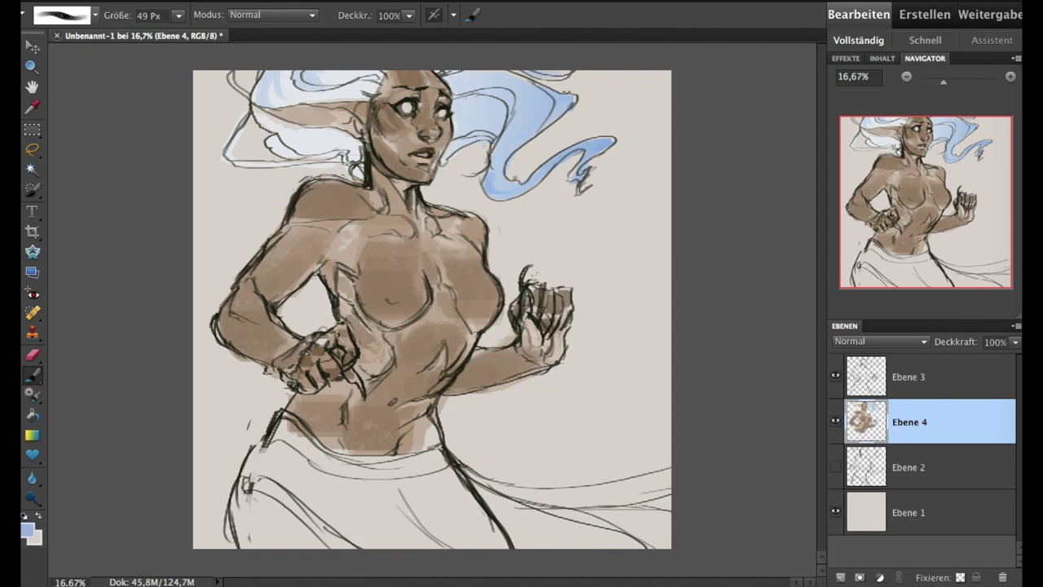
click(834, 378)
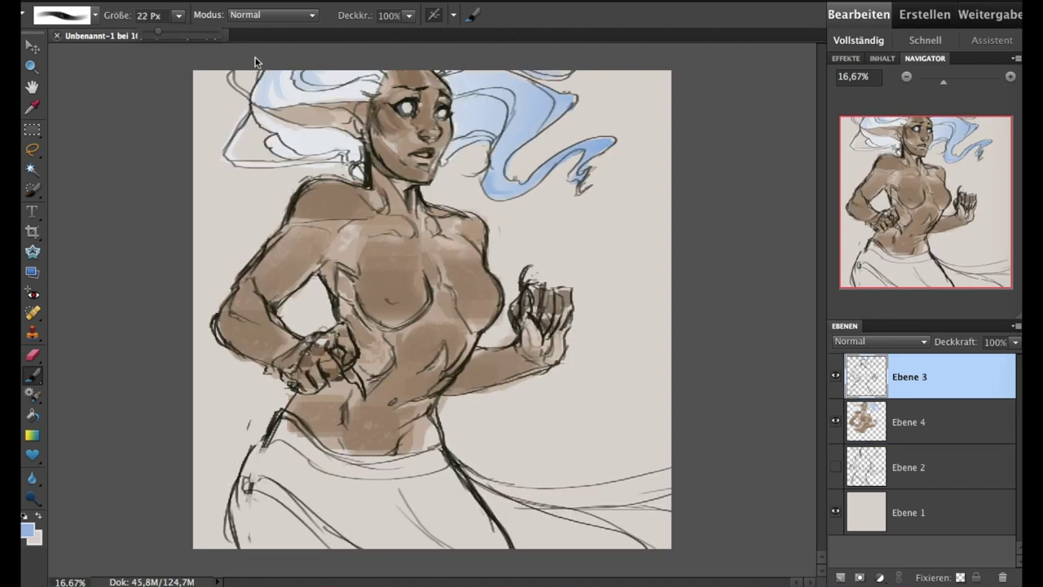
key(bracketleft)
key(bracketleft)
key(bracketleft)
click(619, 52)
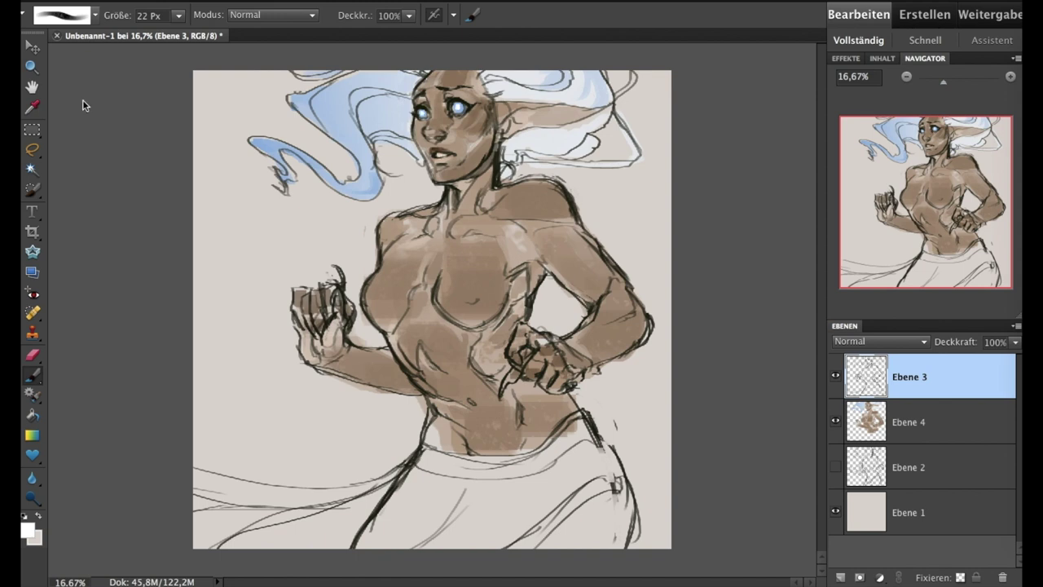
drag(177, 16, 221, 31)
Add a new layer beneath Ebene 1 and fill it with white
click(904, 514)
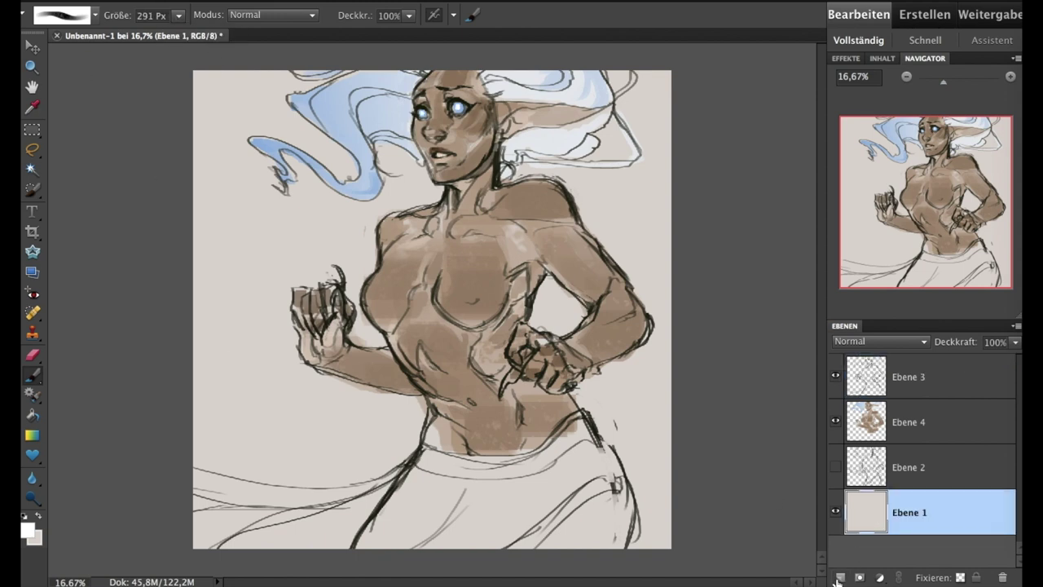
ctrl+click(840, 577)
key(k)
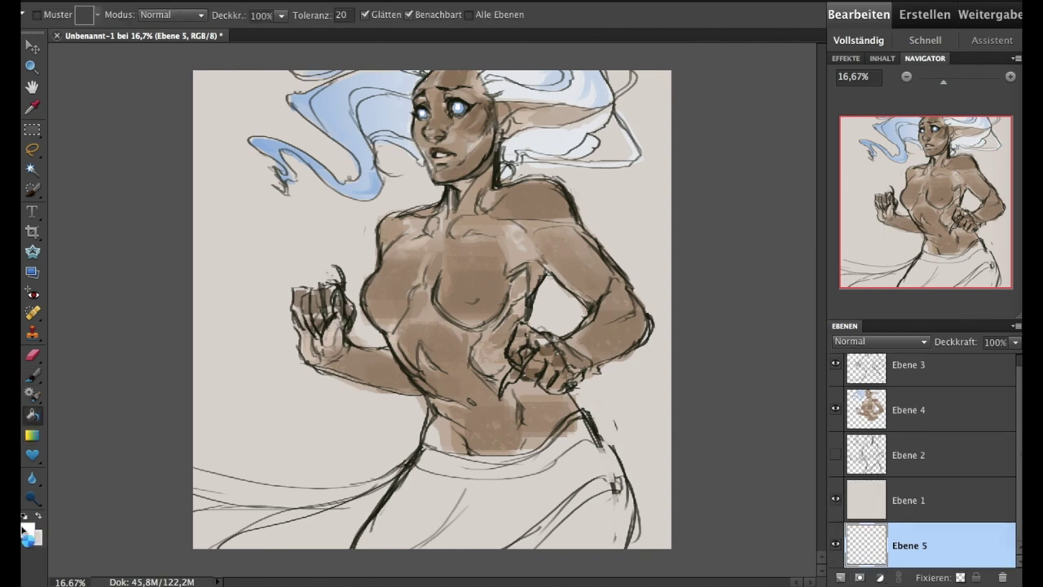
click(889, 500)
Erase the grey background from the old painting, adjusting the eraser size
key(e)
drag(177, 31, 244, 31)
mouse_move(204, 105)
mouse_down()
mouse_move(310, 138)
mouse_move(334, 201)
mouse_move(249, 442)
mouse_move(334, 459)
mouse_move(361, 400)
mouse_move(257, 339)
mouse_move(275, 258)
mouse_move(333, 200)
mouse_move(220, 187)
mouse_move(652, 116)
mouse_move(676, 298)
mouse_move(617, 414)
mouse_move(643, 538)
mouse_up()
click(178, 15)
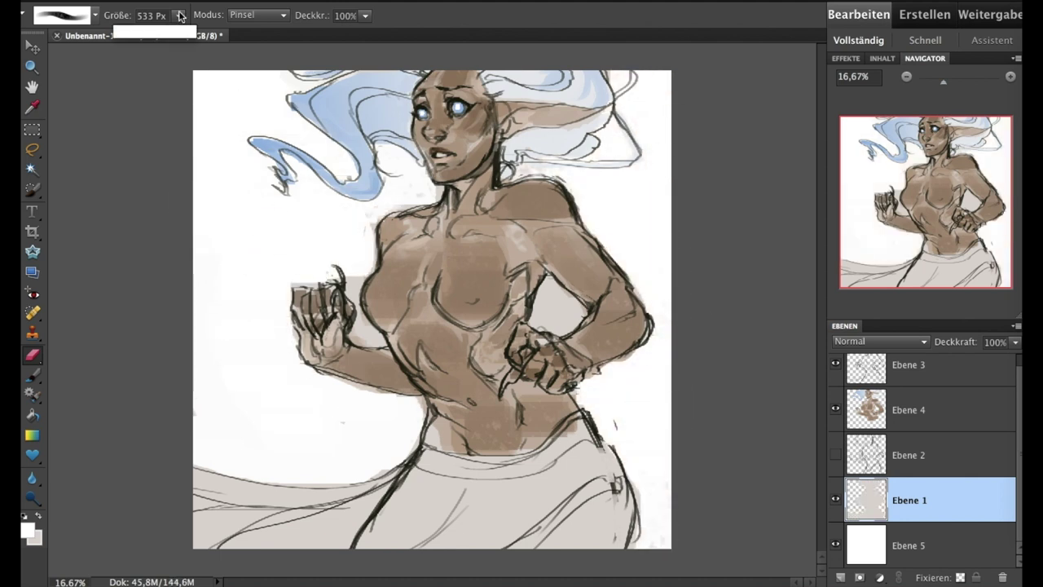
drag(188, 31, 150, 30)
click(364, 331)
click(178, 15)
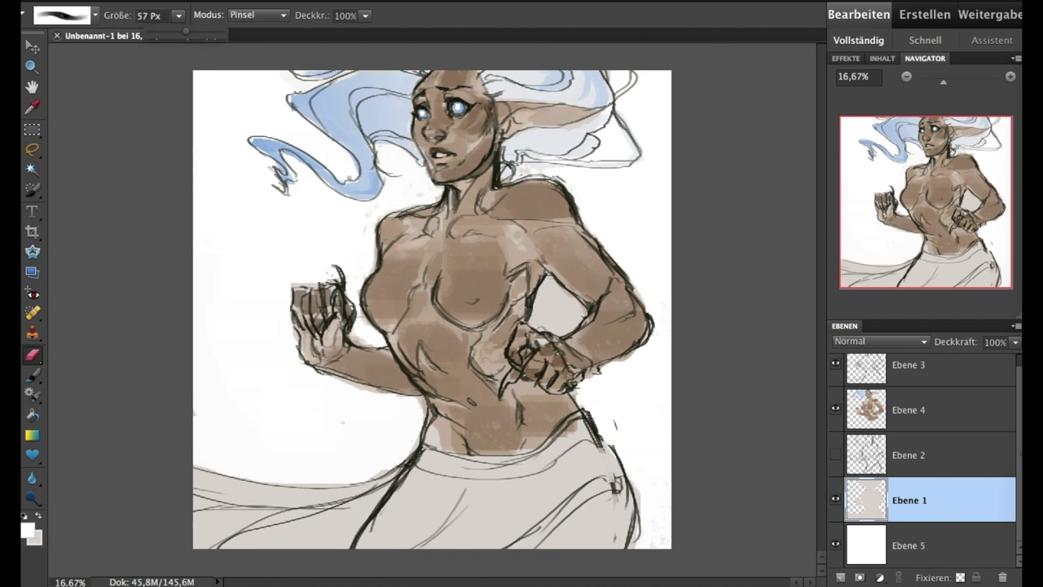
Merge the painting layers into Ebene 1, add new layer Ebene 6, and hide Ebene 1
click(909, 410)
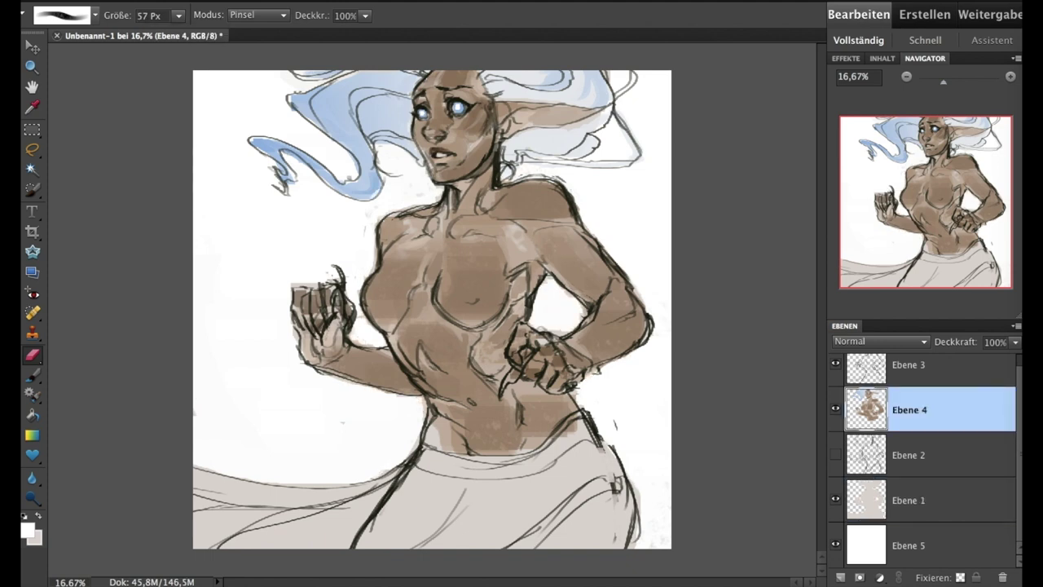
click(875, 513)
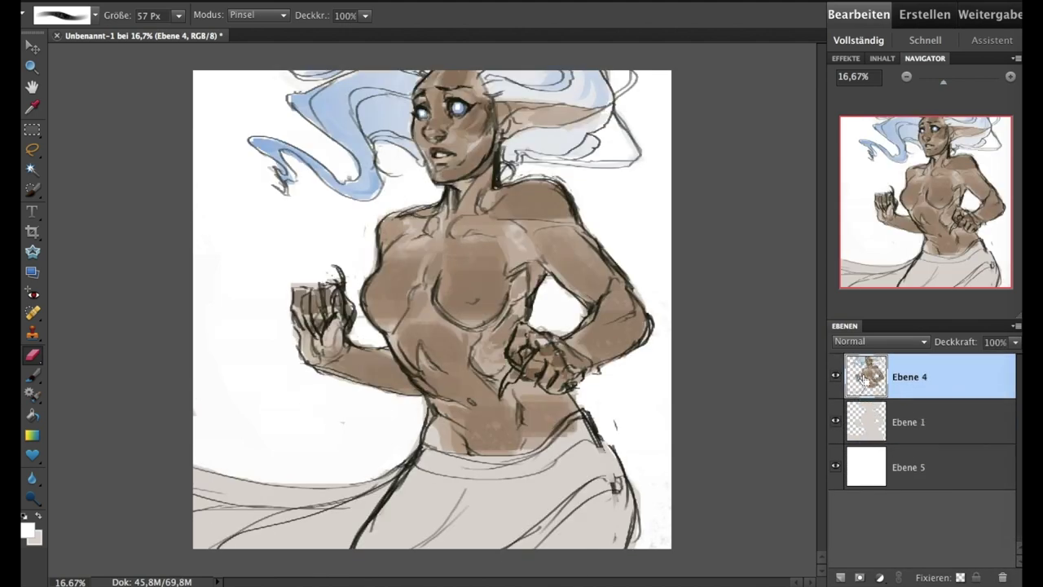
key(ctrl+e)
click(841, 577)
click(835, 377)
With the Brush, rough in the figure's head, neck and shoulders on Ebene 6
key(b)
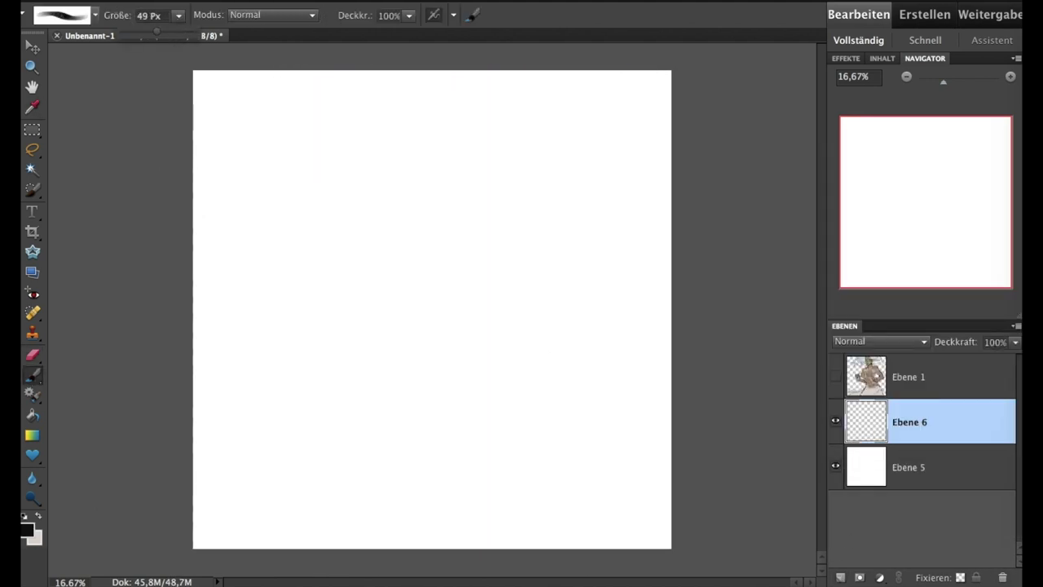
drag(424, 78, 395, 167)
mouse_move(456, 81)
mouse_down()
mouse_move(453, 184)
mouse_move(416, 236)
mouse_up()
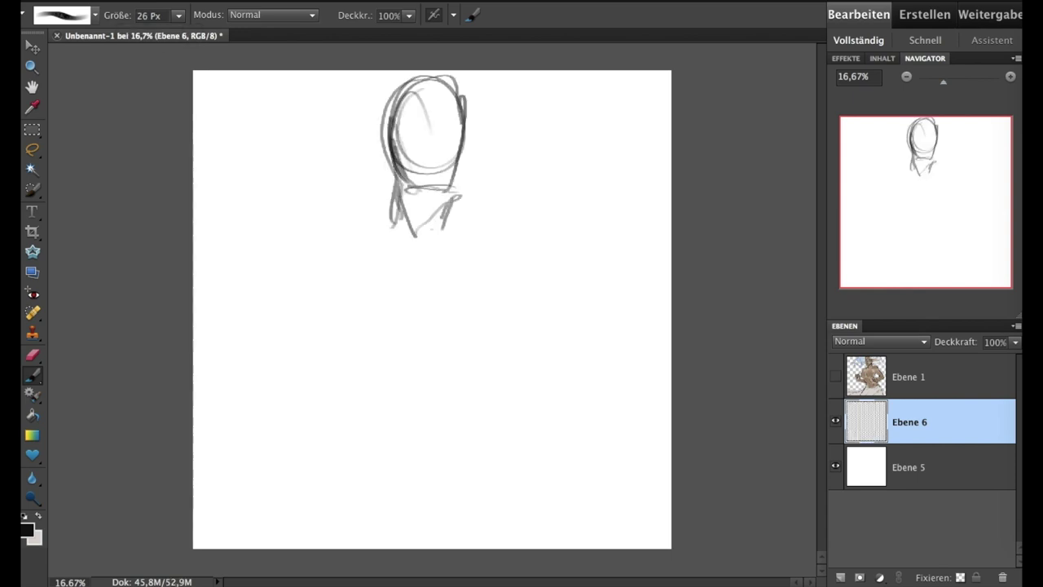
drag(461, 208, 534, 297)
drag(392, 195, 379, 341)
Sketch the chest, torso, hips and legs below the shoulders
drag(334, 314, 517, 281)
drag(371, 306, 400, 408)
drag(375, 456, 489, 420)
drag(350, 485, 330, 546)
drag(477, 505, 489, 548)
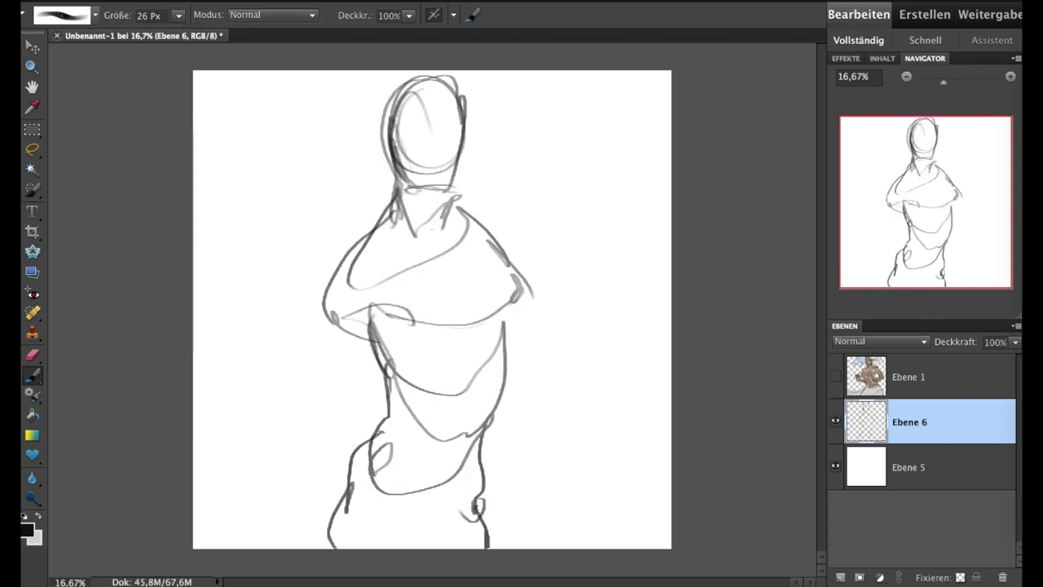
drag(506, 326, 457, 400)
Add chest details, arms and hands to the sketch
drag(386, 350, 481, 358)
mouse_move(399, 297)
mouse_down()
mouse_move(408, 308)
mouse_move(530, 314)
mouse_up()
drag(452, 200, 538, 301)
drag(399, 208, 317, 313)
drag(522, 297, 553, 351)
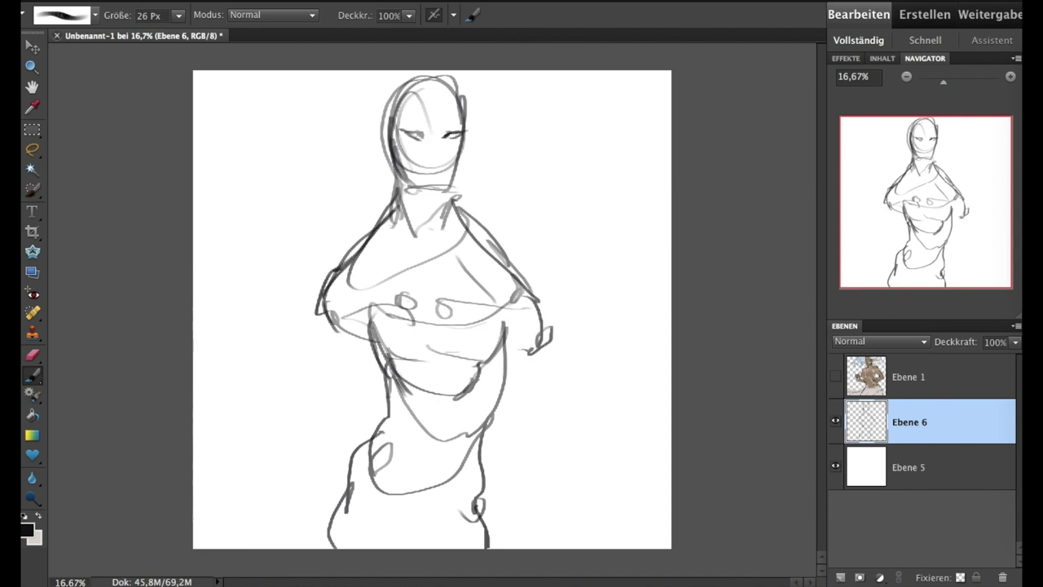
Darken the eyes, face contour and neck band
drag(400, 124, 427, 133)
drag(442, 133, 467, 125)
mouse_move(396, 132)
mouse_down()
mouse_move(399, 194)
mouse_move(444, 197)
mouse_up()
drag(391, 155, 420, 195)
drag(430, 195, 456, 186)
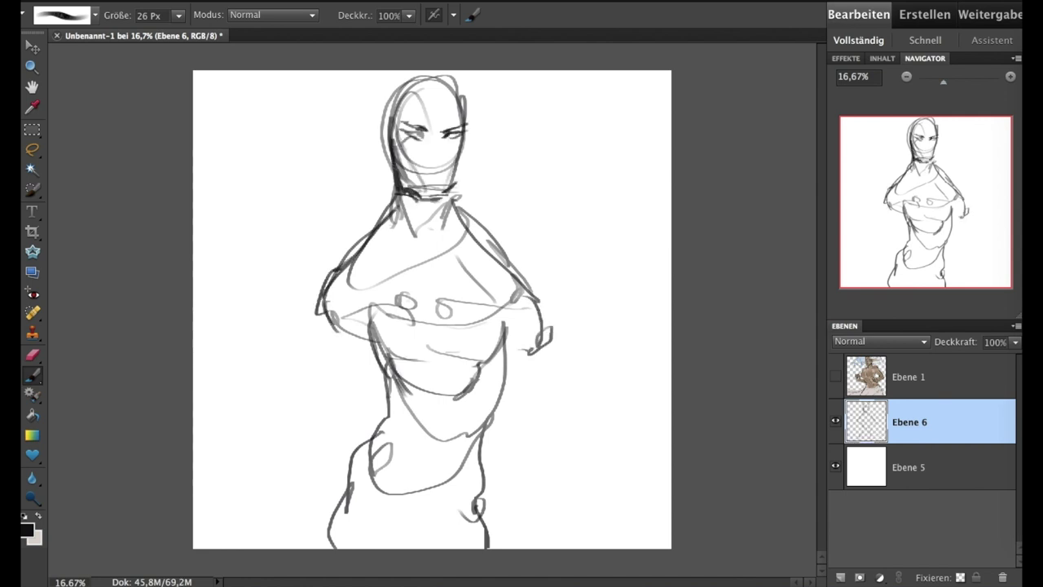
Draw pointed ears on both sides of the head and dark hair strokes on top
drag(383, 153, 390, 122)
drag(466, 146, 532, 92)
drag(390, 114, 460, 89)
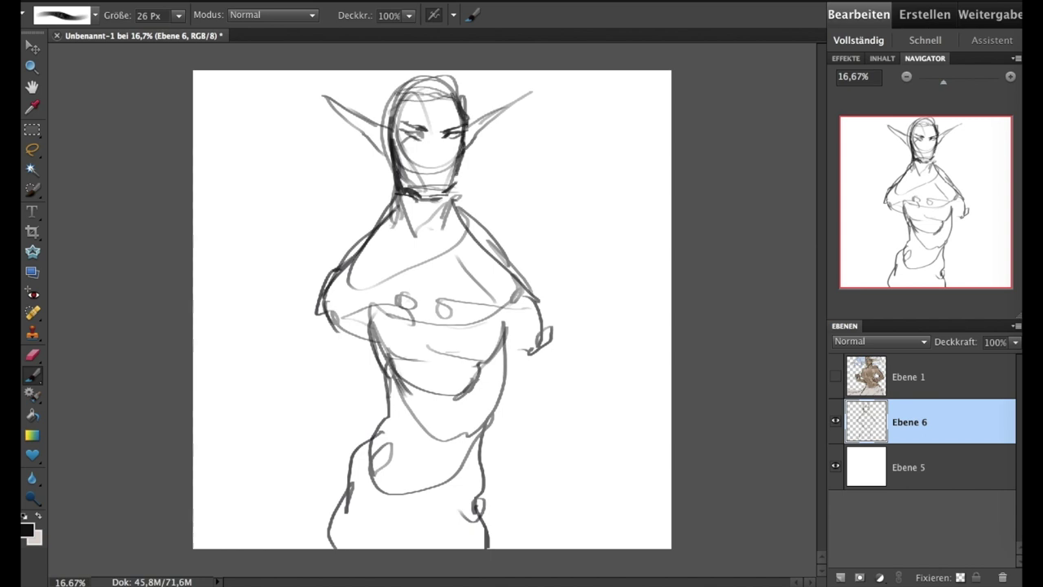
mouse_move(414, 137)
mouse_down()
mouse_move(427, 133)
mouse_move(418, 96)
mouse_up()
mouse_move(396, 106)
mouse_down()
mouse_move(428, 71)
mouse_move(420, 71)
mouse_up()
drag(465, 72, 469, 114)
Draw long hair down both sides and fin-like shapes beside the head
drag(389, 114, 368, 238)
drag(466, 145, 493, 256)
drag(399, 96, 389, 132)
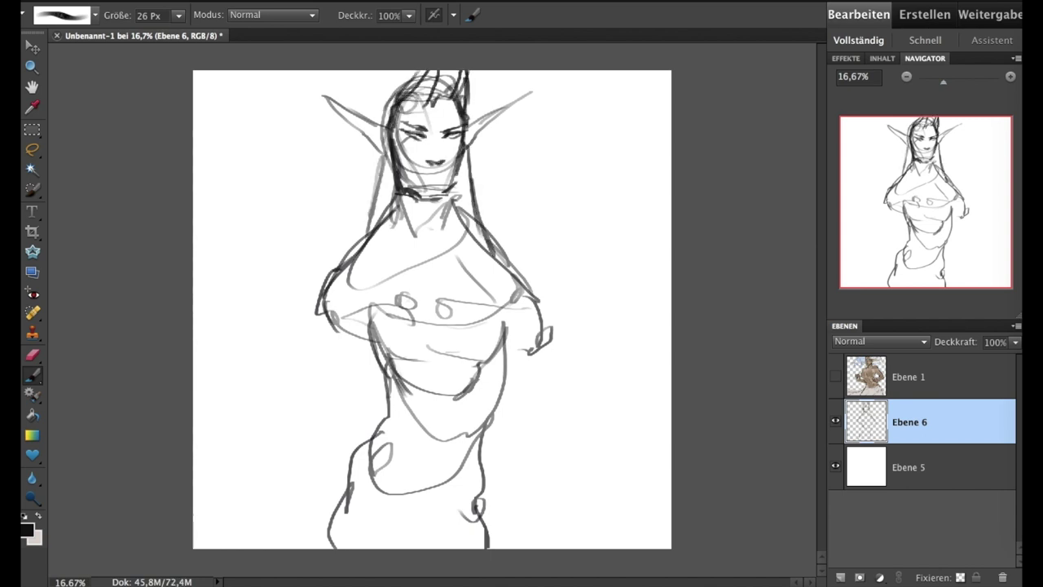
key(e)
key(b)
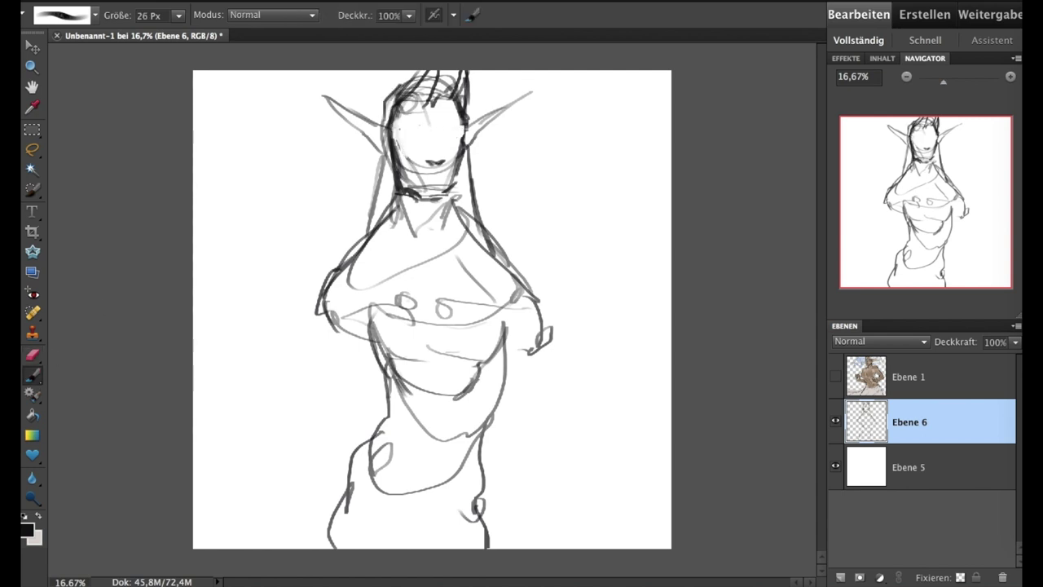
drag(376, 148, 322, 191)
mouse_move(471, 146)
mouse_down()
mouse_move(518, 182)
mouse_move(515, 191)
mouse_up()
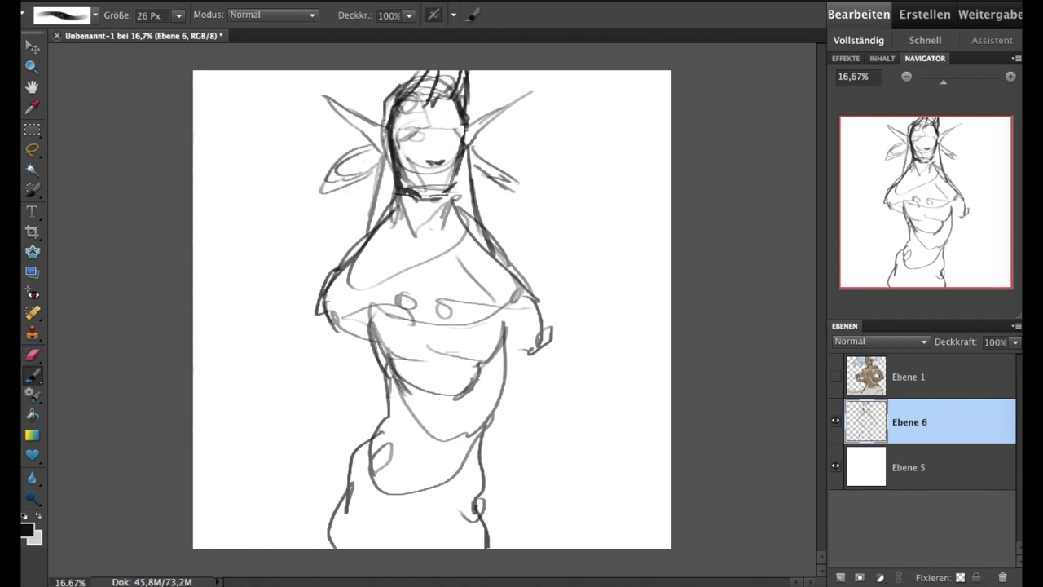
Refine the eyes, nose and chin, darkening the chin line and lightening the face's left edge
drag(412, 130, 431, 131)
mouse_move(445, 129)
mouse_down()
mouse_move(461, 143)
mouse_move(431, 143)
mouse_up()
drag(427, 175, 445, 178)
drag(394, 121, 394, 140)
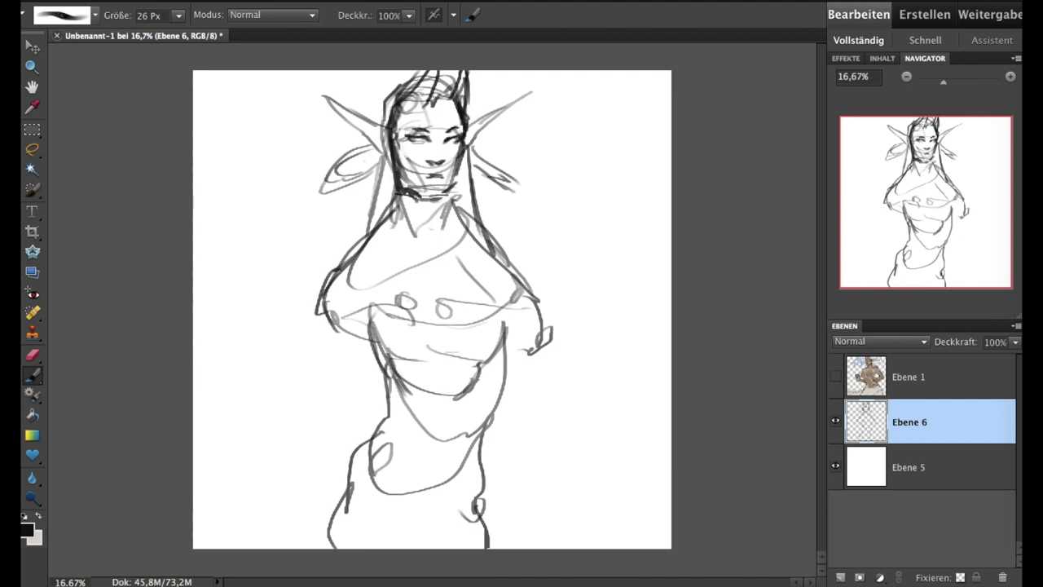
key(e)
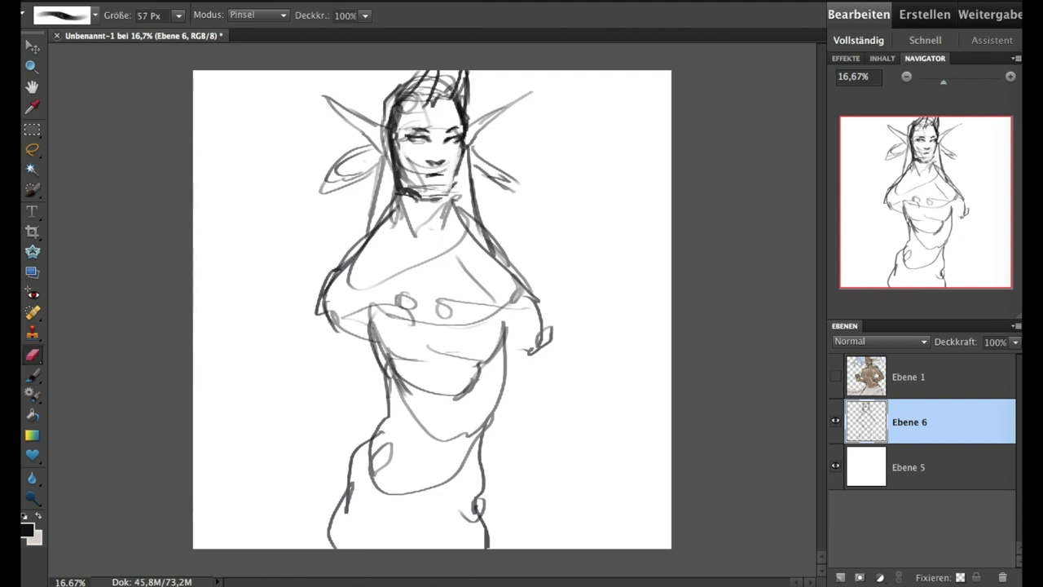
key(b)
drag(403, 194, 445, 193)
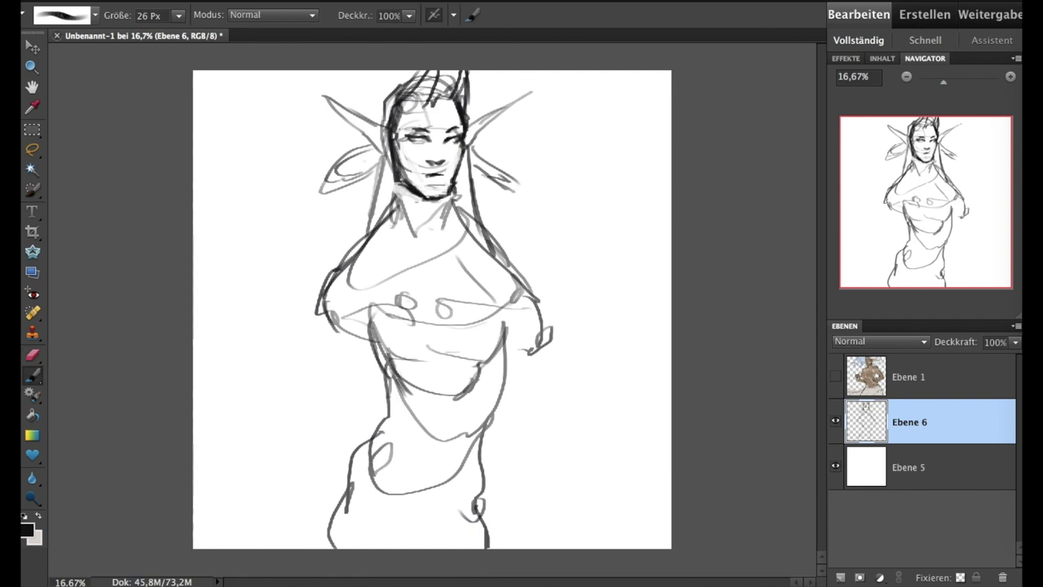
key(e)
drag(395, 108, 396, 139)
key(b)
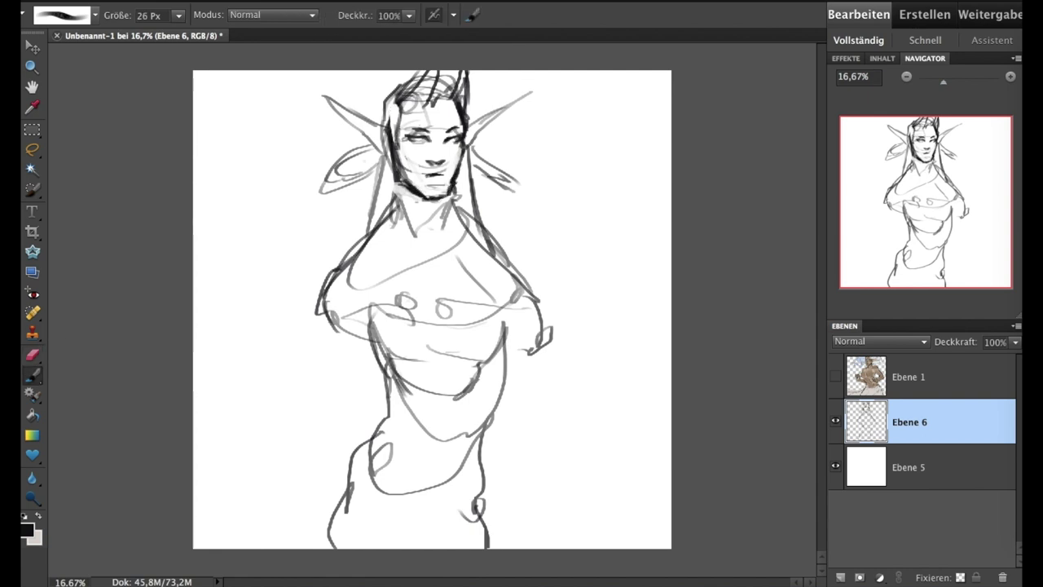
Ink the ears and hair strands beside the face and strengthen the right arm and chest lines
drag(491, 176, 515, 193)
mouse_move(385, 157)
mouse_down()
mouse_move(324, 190)
mouse_move(376, 216)
mouse_up()
drag(397, 185, 395, 215)
drag(544, 328, 527, 376)
drag(474, 315, 541, 352)
drag(372, 295, 321, 339)
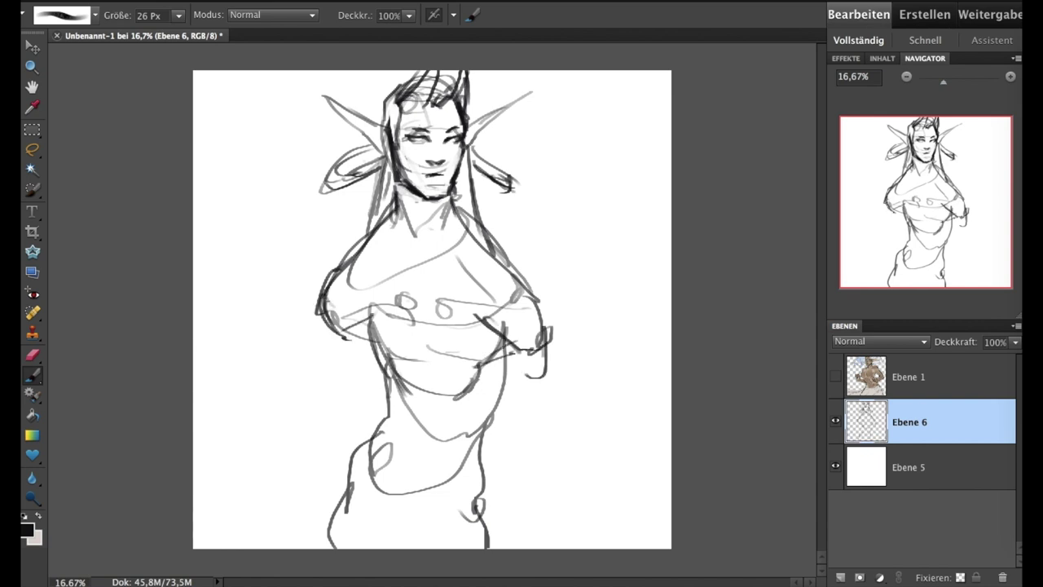
drag(388, 256, 336, 308)
drag(400, 196, 409, 288)
drag(441, 239, 441, 295)
Mirror the canvas, then strengthen both arms, the forearm, and outline a lower-right hand
key(ctrl+shift+h)
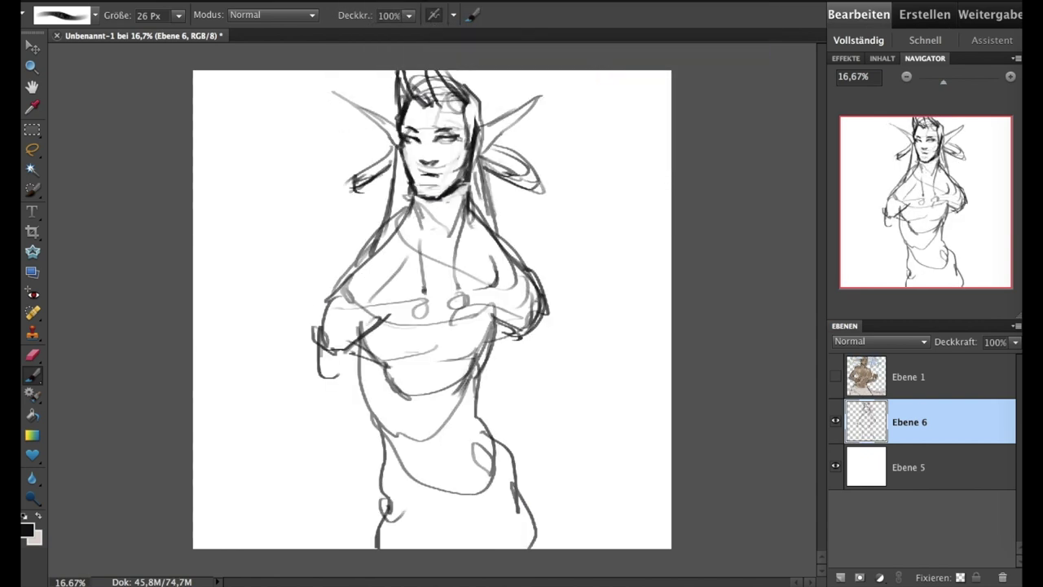
drag(412, 204, 311, 305)
drag(496, 237, 549, 285)
mouse_move(354, 275)
mouse_down()
mouse_move(314, 303)
mouse_move(321, 435)
mouse_up()
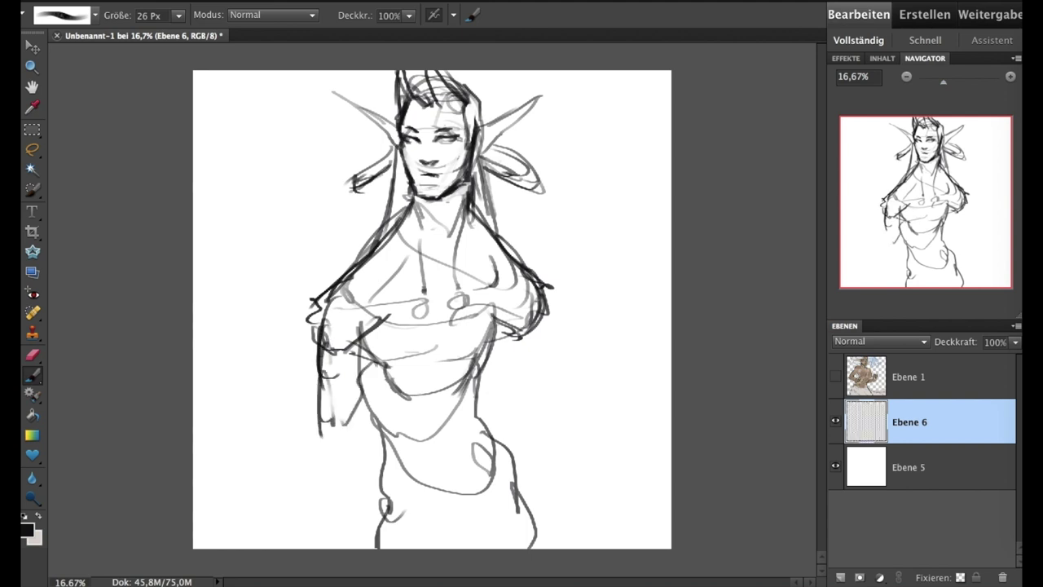
drag(531, 321, 518, 396)
mouse_move(489, 356)
mouse_down()
mouse_move(507, 407)
mouse_move(534, 418)
mouse_move(612, 485)
mouse_move(562, 548)
mouse_up()
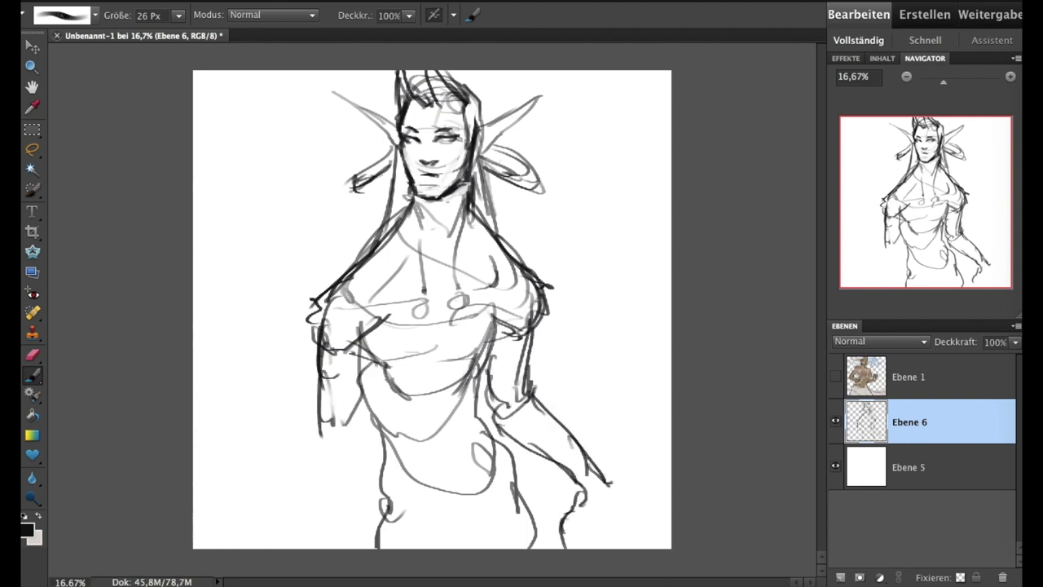
drag(585, 484, 616, 548)
drag(324, 401, 310, 492)
drag(350, 410, 336, 546)
Sketch the first large wing outlines sweeping around the figure
drag(514, 245, 599, 73)
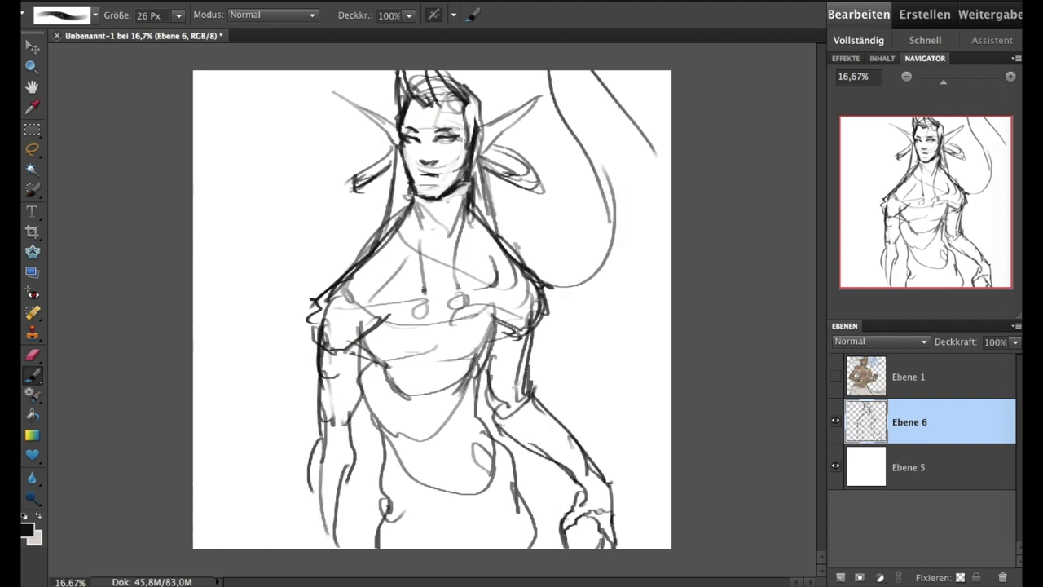
drag(359, 74, 318, 261)
mouse_move(310, 73)
mouse_down()
mouse_move(194, 302)
mouse_move(196, 513)
mouse_up()
Complete the large wing outlines and extend the left arm strokes downward
drag(289, 269, 225, 506)
drag(608, 73, 664, 546)
drag(325, 396, 308, 489)
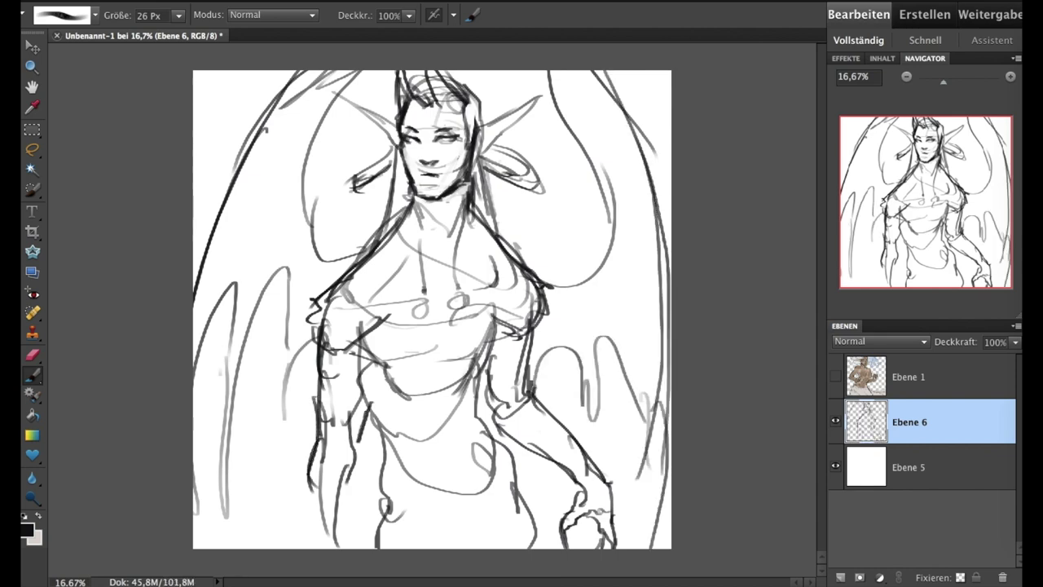
drag(319, 445, 305, 548)
drag(352, 447, 331, 548)
drag(370, 430, 329, 548)
Flip the canvas horizontally and erase stray strokes near the right hip and lower left arm
drag(333, 291, 318, 358)
click(350, 0)
click(607, 53)
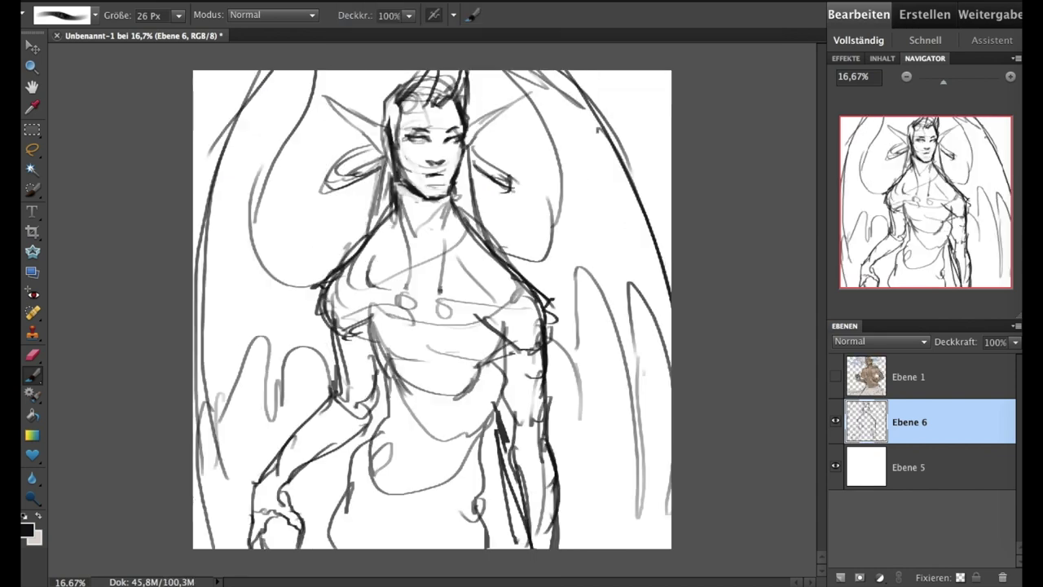
key(e)
drag(515, 400, 554, 489)
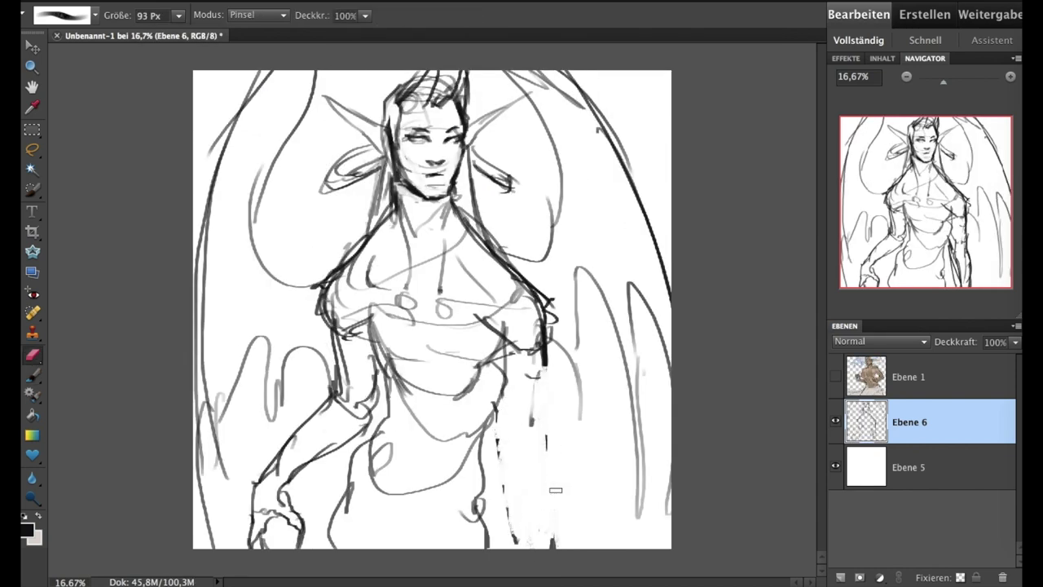
click(32, 375)
click(33, 354)
mouse_move(330, 403)
mouse_down()
mouse_move(266, 528)
mouse_move(363, 420)
mouse_up()
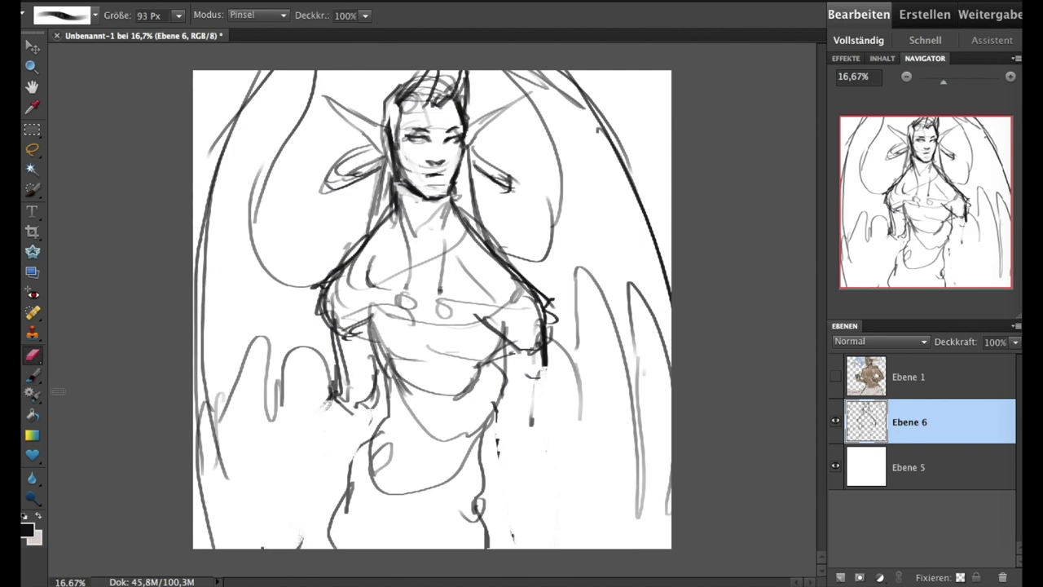
click(32, 375)
Ink dark arm strokes and run the right arm and hip lines to the bottom edge
drag(336, 367, 286, 548)
drag(328, 391, 274, 548)
drag(551, 313, 512, 423)
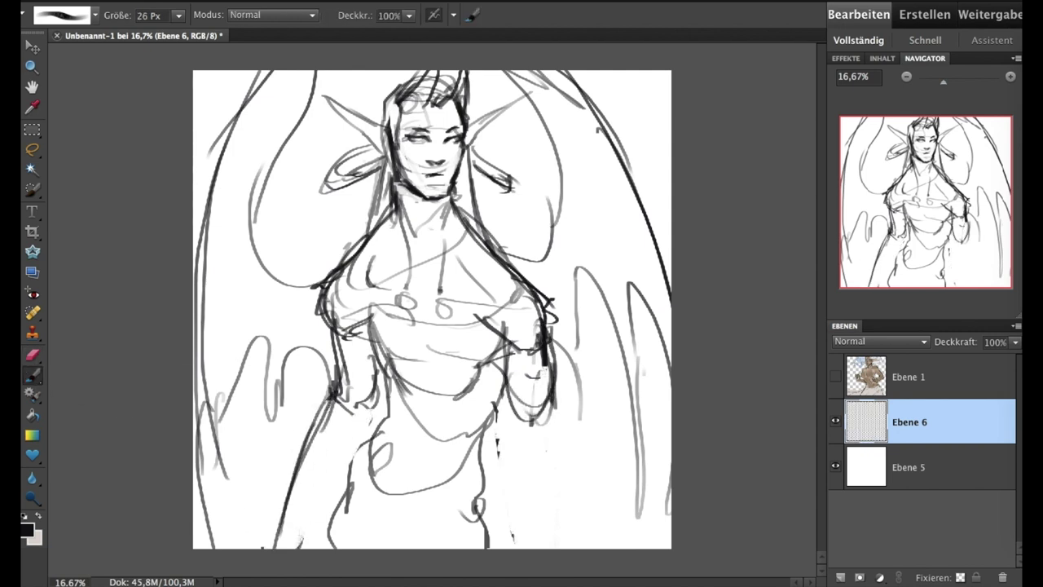
drag(538, 292, 559, 403)
drag(560, 318, 556, 374)
drag(509, 380, 539, 450)
drag(515, 417, 514, 548)
drag(544, 407, 554, 547)
Add wrist bands and draw and darken long leg lines down to the bottom
drag(526, 484, 554, 548)
drag(371, 413, 274, 503)
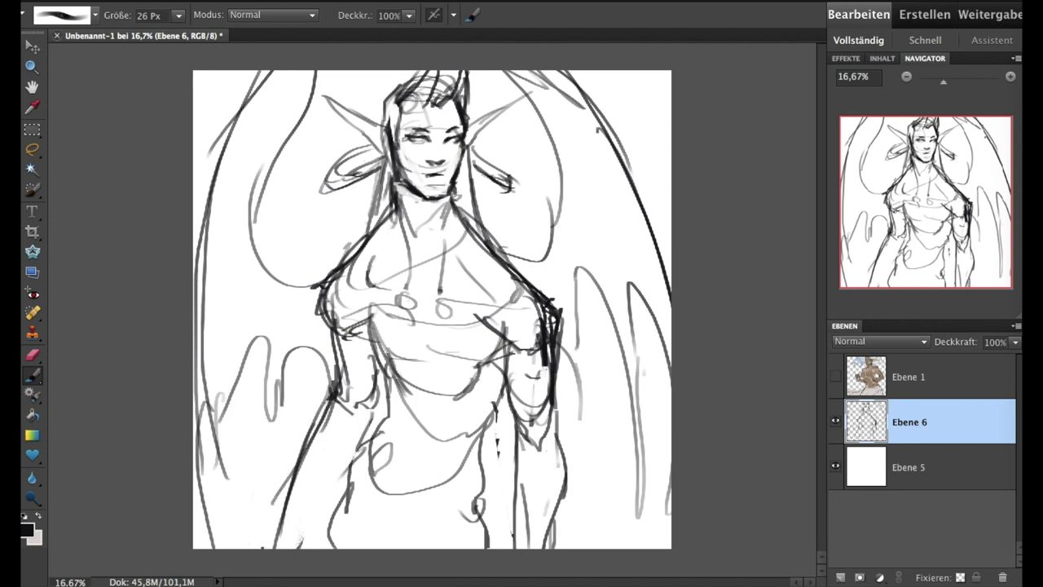
drag(515, 413, 559, 445)
drag(338, 378, 366, 425)
drag(521, 401, 557, 419)
drag(344, 429, 325, 548)
drag(336, 409, 321, 548)
mouse_move(530, 444)
mouse_down()
mouse_move(542, 548)
mouse_move(553, 547)
mouse_up()
mouse_move(391, 404)
mouse_down()
mouse_move(352, 481)
mouse_move(489, 482)
mouse_move(488, 538)
mouse_up()
Sketch the left wing outline with spiky edges and a curve at the bottom right
mouse_move(277, 326)
mouse_down()
mouse_move(222, 522)
mouse_move(225, 514)
mouse_up()
drag(313, 293, 246, 342)
drag(260, 434, 220, 548)
drag(276, 300, 238, 318)
drag(564, 548, 671, 514)
Replace the old ear strokes with spiky ear fins, add top hair strokes, and erase the mouth line
key(e)
mouse_move(369, 148)
mouse_down()
mouse_move(326, 192)
mouse_move(359, 179)
mouse_up()
drag(483, 165, 515, 191)
key(b)
drag(415, 72, 463, 101)
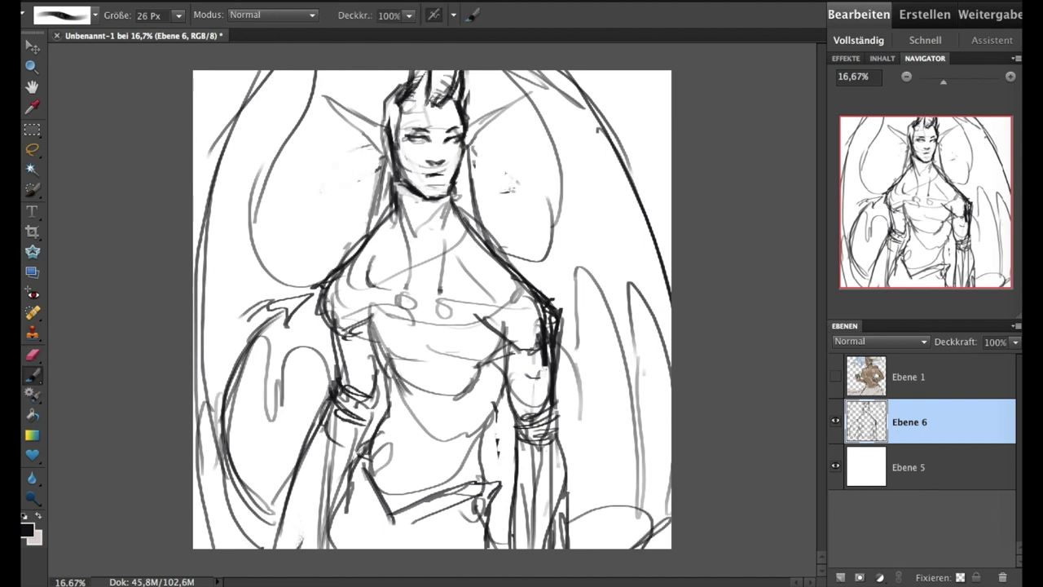
mouse_move(378, 145)
mouse_down()
mouse_move(301, 146)
mouse_move(326, 194)
mouse_up()
drag(466, 155, 522, 192)
mouse_move(466, 156)
mouse_down()
mouse_move(516, 160)
mouse_move(502, 112)
mouse_up()
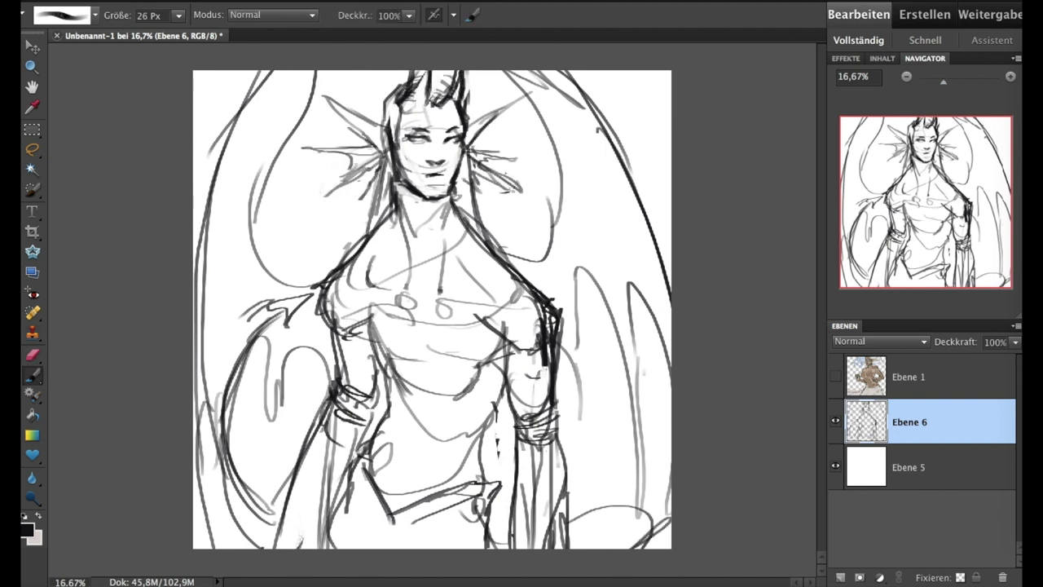
key(e)
mouse_move(418, 175)
mouse_down()
mouse_move(443, 176)
mouse_move(447, 189)
mouse_move(446, 174)
mouse_up()
key(b)
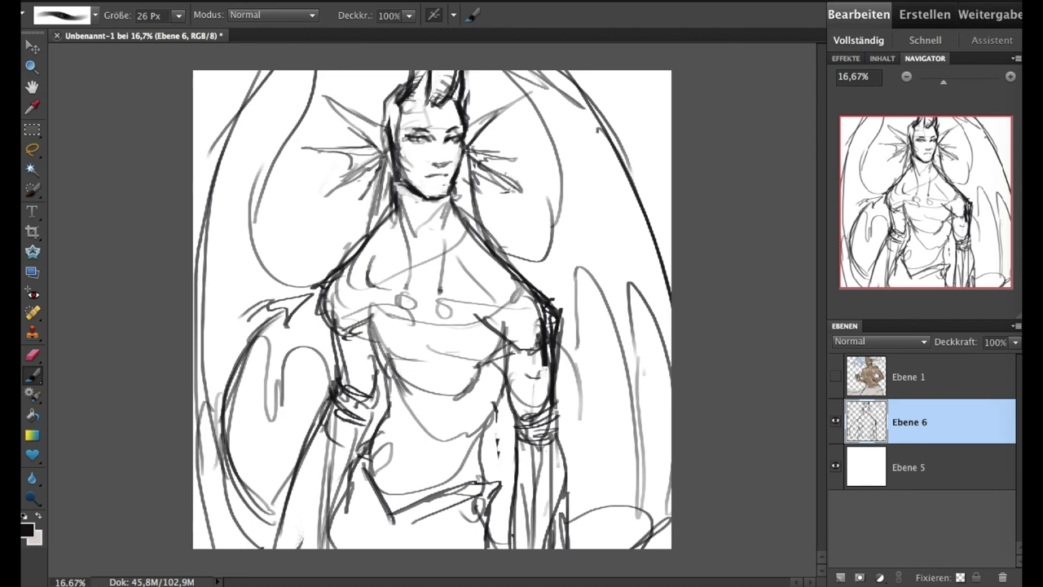
Lower Ebene 6's opacity to fade the sketch and add empty Ebene 7 above it
key(e)
key(b)
key(ctrl+shift+alt+n)
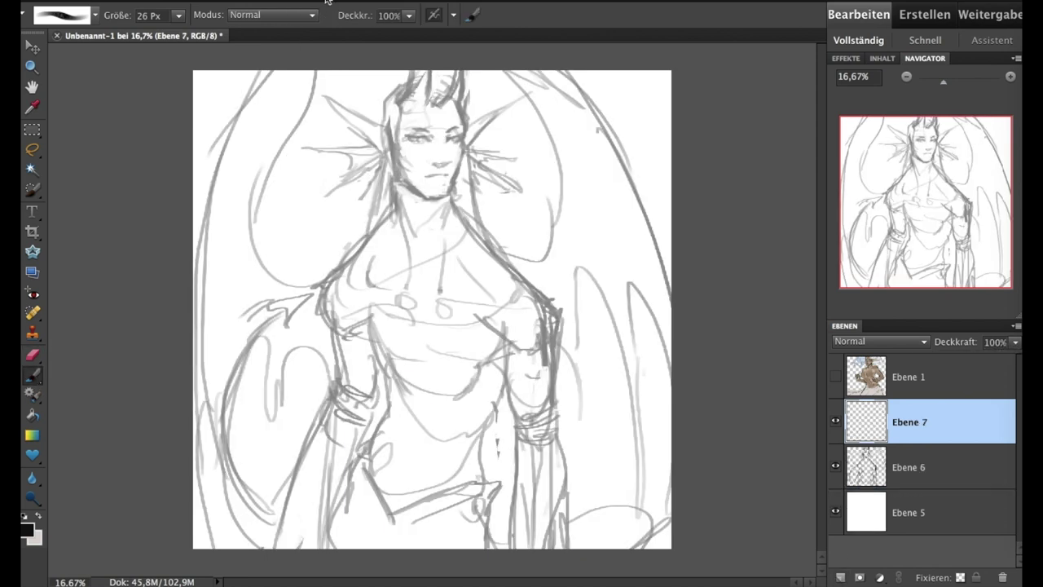
Zoom in on the face, shrink the brush to 10 px, and ink the eyelid lines
key(ctrl+plus)
scroll(432, 310, up, 2)
drag(177, 15, 167, 32)
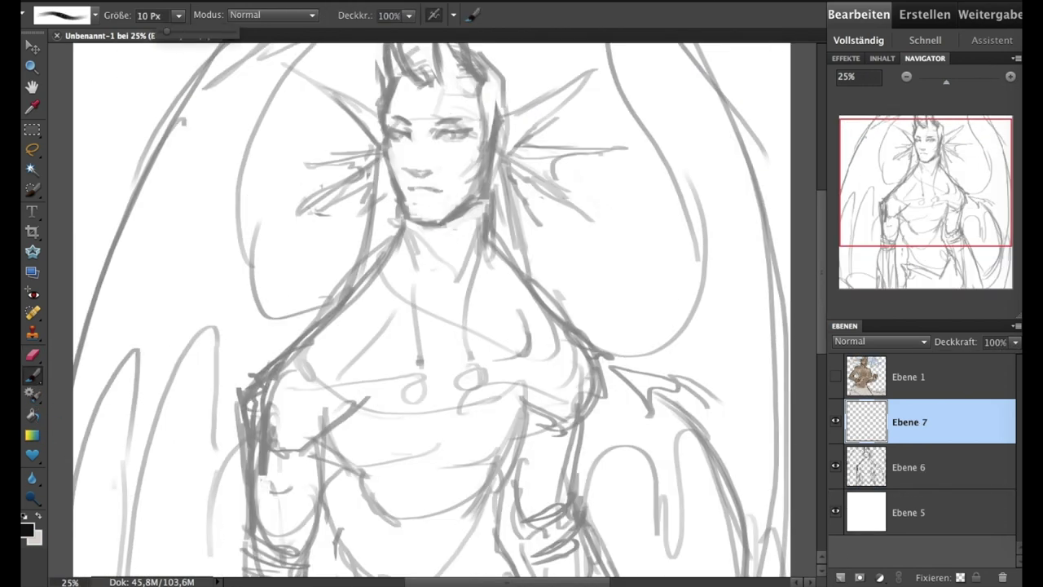
drag(432, 135, 479, 135)
key(e)
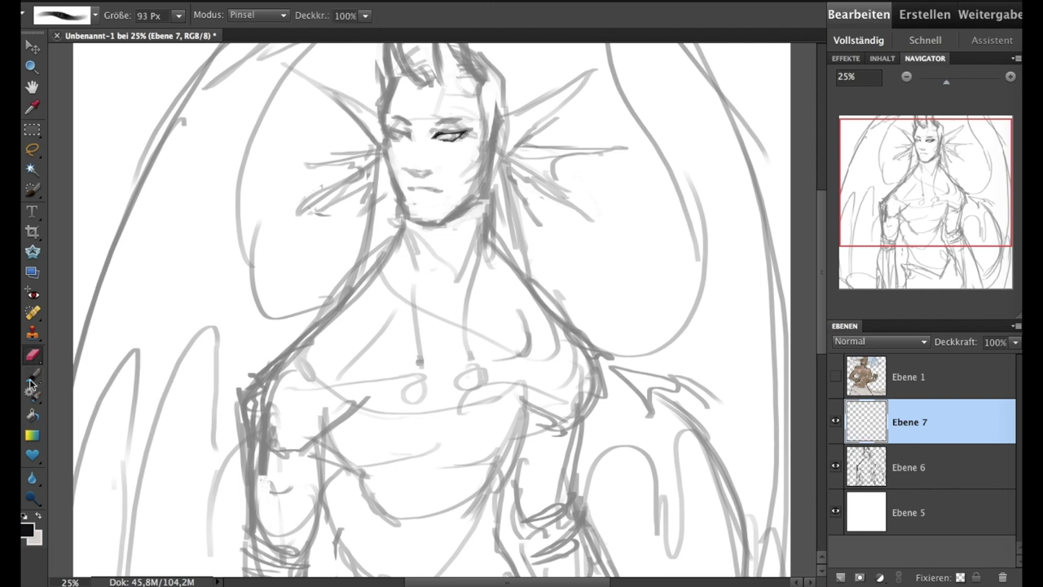
key(b)
mouse_move(389, 130)
mouse_down()
mouse_move(411, 133)
mouse_move(417, 117)
mouse_move(472, 117)
mouse_up()
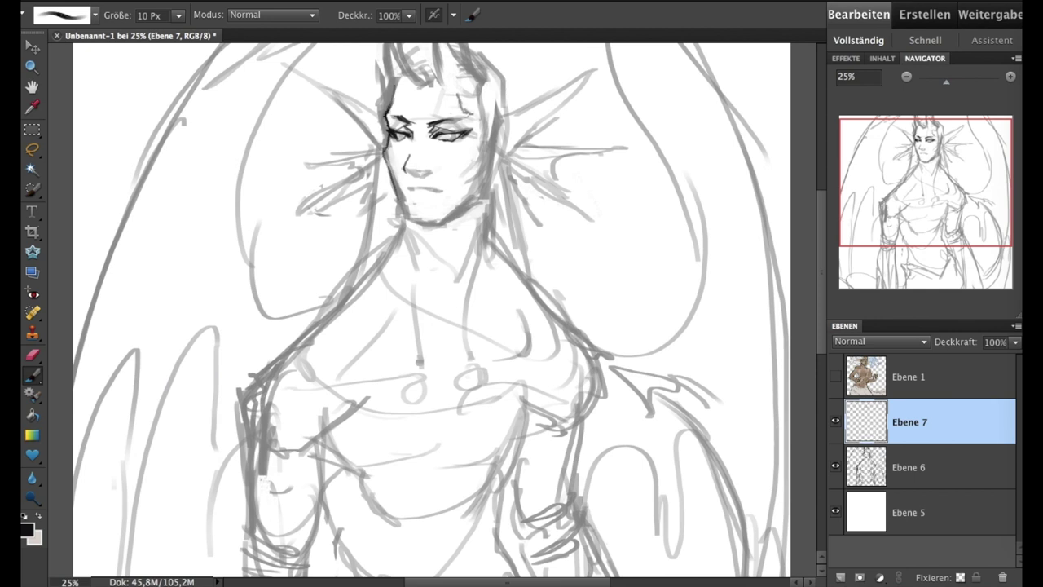
Ink the left and right jaw, chin and small nose strokes, checking against the sketch
mouse_move(385, 148)
mouse_down()
mouse_move(419, 226)
mouse_move(472, 203)
mouse_up()
drag(487, 134, 476, 199)
drag(402, 166, 429, 173)
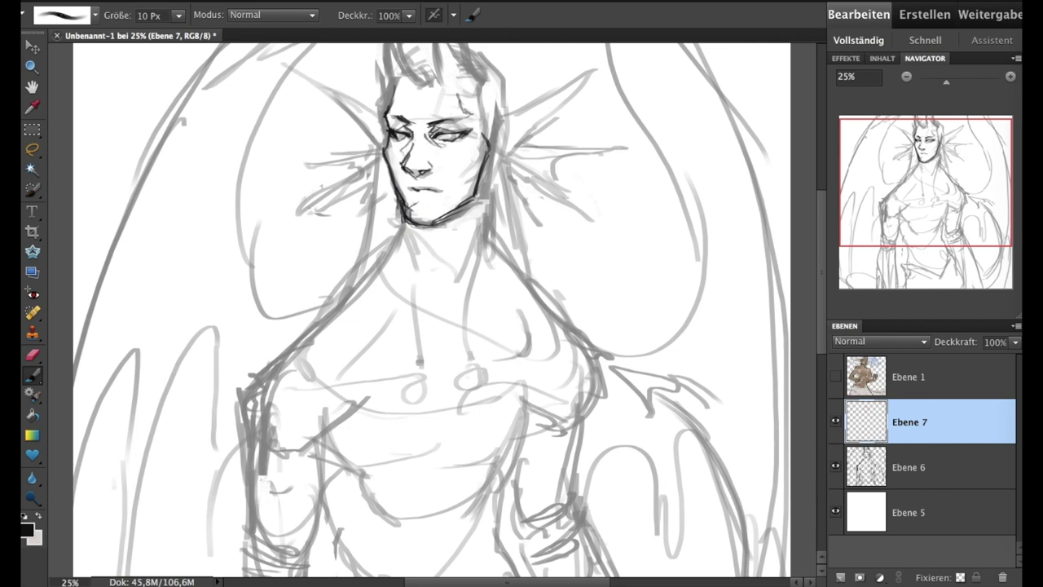
click(835, 467)
click(835, 466)
Darken the left jaw and cheek lines and add a thin line left of the face
click(31, 357)
key(b)
click(937, 163)
mouse_move(401, 151)
mouse_down()
mouse_move(411, 197)
mouse_move(440, 186)
mouse_move(450, 213)
mouse_up()
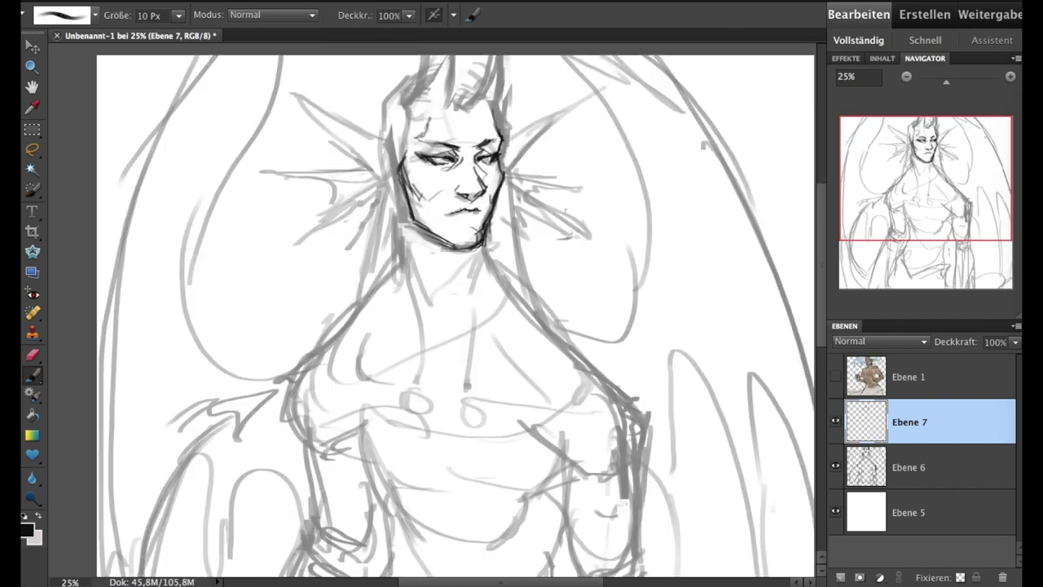
click(835, 466)
click(836, 467)
mouse_move(318, 118)
mouse_down()
mouse_move(404, 153)
mouse_move(489, 149)
mouse_move(494, 171)
mouse_up()
Draw lid strokes over both eyes at 10 px, working between the sketch and ink layers
key(e)
key(alt+bracketleft)
key(b)
mouse_move(435, 159)
mouse_down()
mouse_move(466, 166)
mouse_move(458, 157)
mouse_up()
key(alt+bracketright)
Ink both eyes and the left brow on Ebene 7, comparing against the Ebene 6 sketch
key(e)
key(alt+bracketleft)
key(b)
key(alt+bracketright)
mouse_move(473, 162)
mouse_down()
mouse_move(492, 154)
mouse_move(468, 145)
mouse_up()
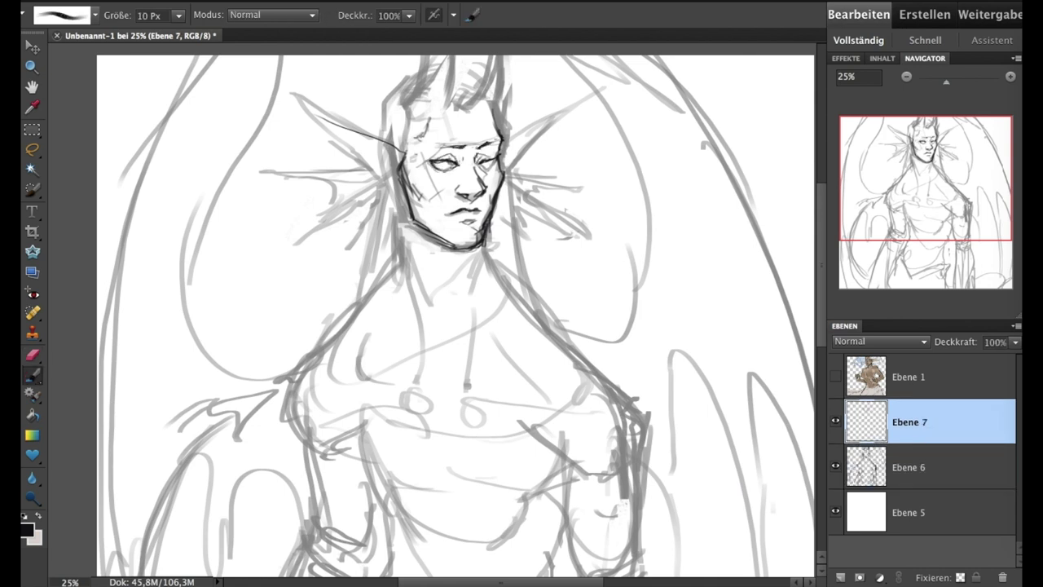
click(835, 467)
click(834, 466)
click(834, 466)
click(835, 466)
Clean up around the left eye, ink the forehead and horns, then hide the sketch
click(33, 355)
drag(433, 163, 446, 167)
key(b)
mouse_move(444, 116)
mouse_down()
mouse_move(489, 109)
mouse_move(506, 57)
mouse_up()
drag(496, 124, 511, 64)
drag(419, 126, 444, 57)
drag(450, 113, 448, 55)
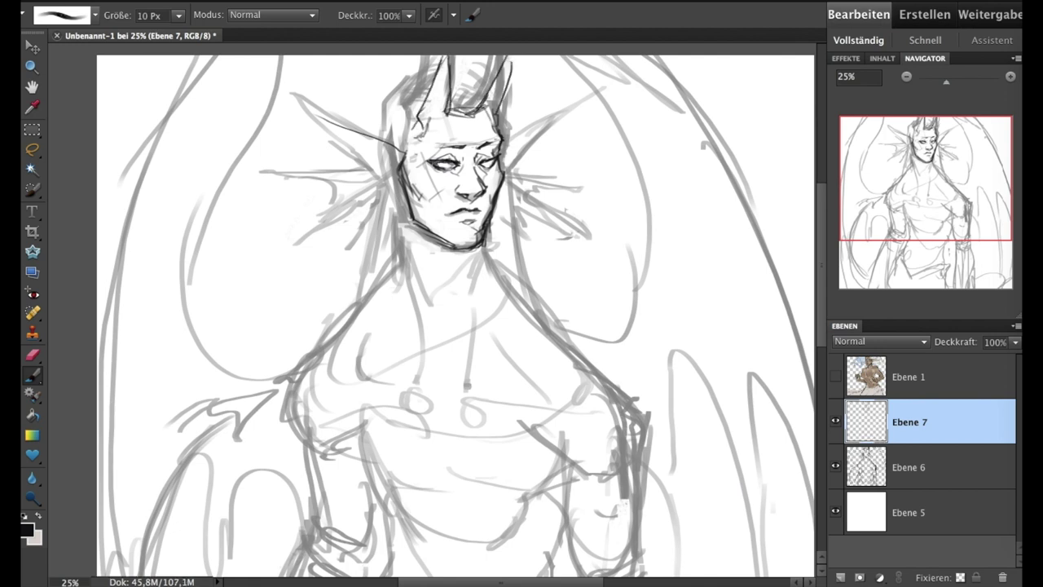
click(835, 466)
key(ctrl+shift+h)
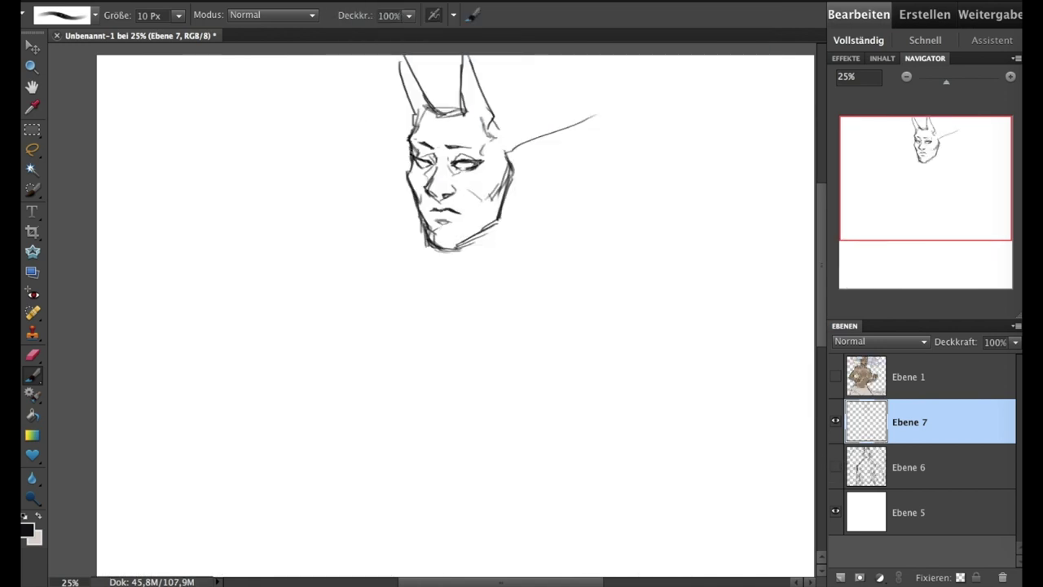
Erase the eye strokes down to faint lines and redraw them darker
key(e)
drag(421, 160, 483, 166)
drag(416, 157, 435, 167)
key(b)
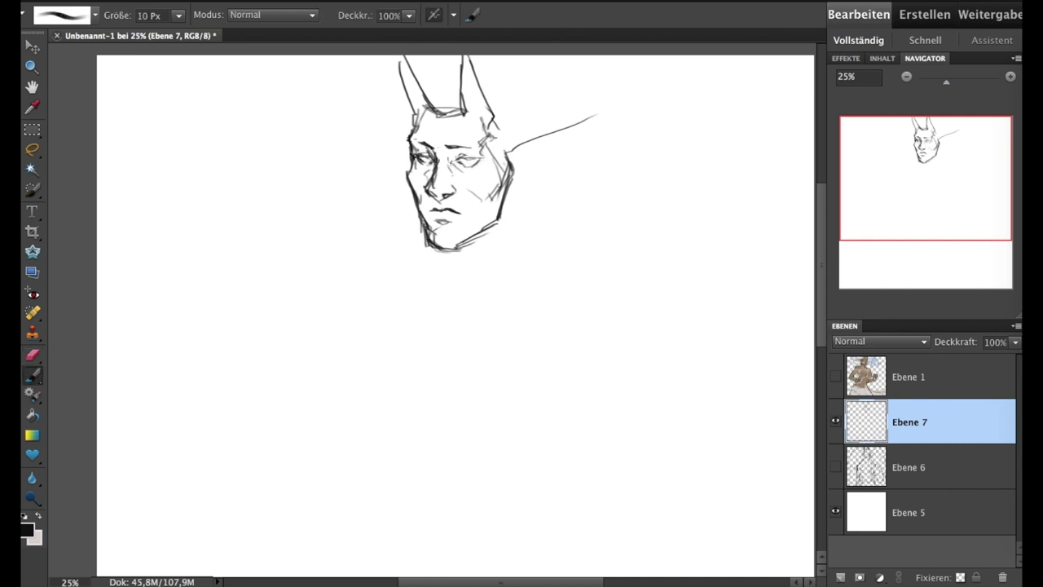
mouse_move(456, 159)
mouse_down()
mouse_move(494, 161)
mouse_move(461, 147)
mouse_up()
Rework the nose with darker lines, showing then hiding the sketch to compare
key(e)
key(b)
key(e)
drag(441, 187, 457, 199)
key(b)
drag(434, 156, 427, 195)
click(836, 467)
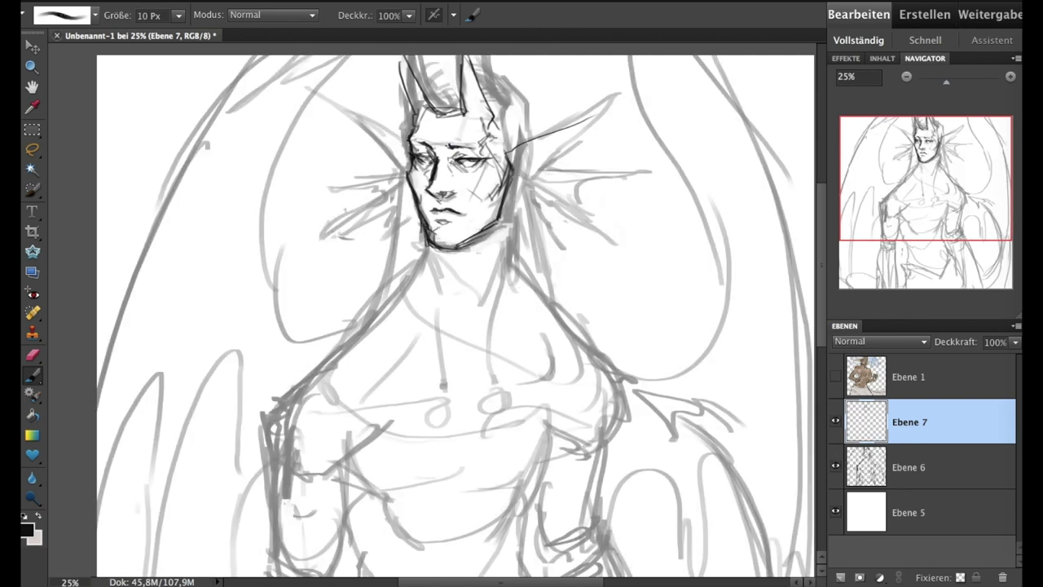
click(835, 467)
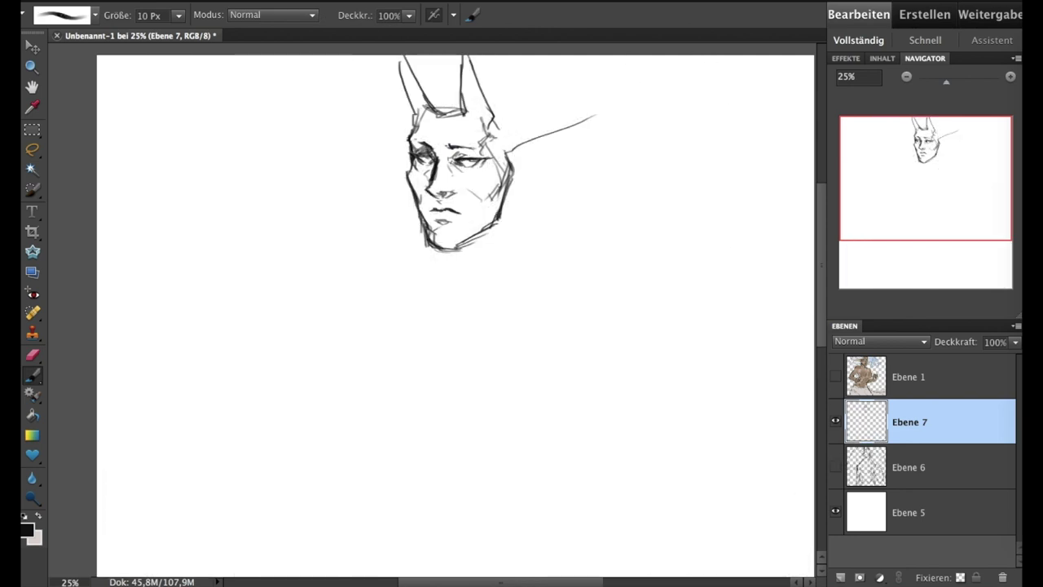
Rework the mouth, show the sketch, and ink spike and fin lines around the head
key(e)
key(b)
drag(431, 210, 459, 212)
click(835, 467)
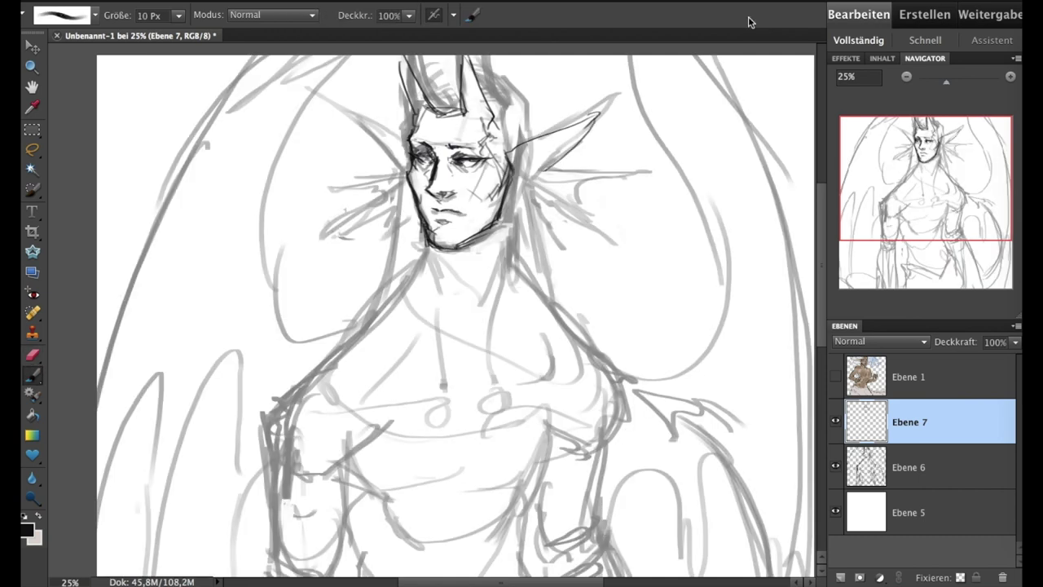
drag(355, 86, 408, 172)
mouse_move(513, 153)
mouse_down()
mouse_move(526, 180)
mouse_move(621, 168)
mouse_up()
drag(539, 183, 604, 243)
Ink spiky strokes beside the chin and neck, plus hair strands on the right
mouse_move(512, 199)
mouse_down()
mouse_move(555, 254)
mouse_move(510, 230)
mouse_up()
mouse_move(404, 180)
mouse_down()
mouse_move(330, 205)
mouse_move(327, 234)
mouse_up()
drag(411, 202, 372, 248)
drag(421, 209, 392, 239)
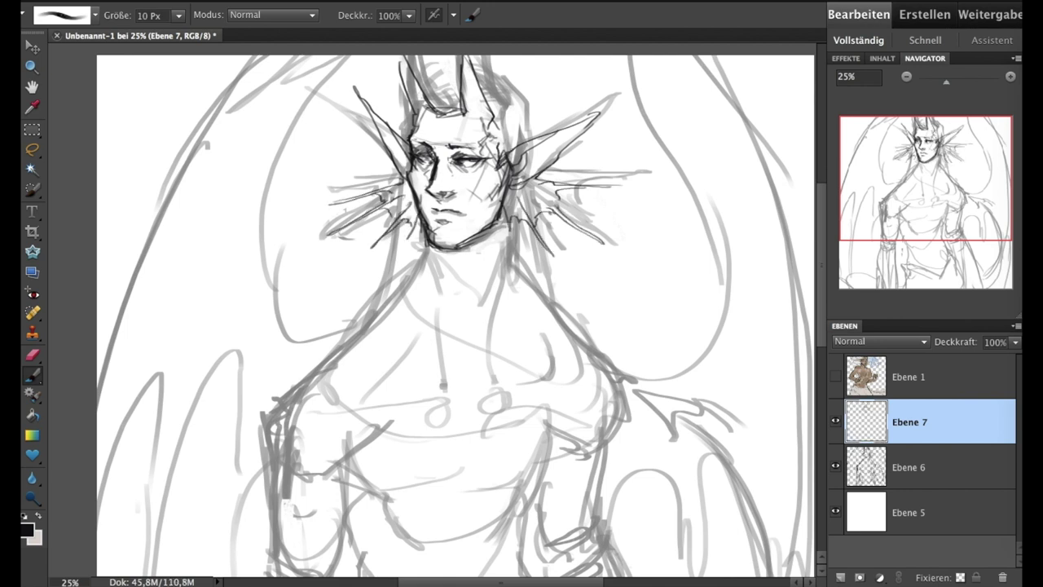
drag(494, 117, 514, 150)
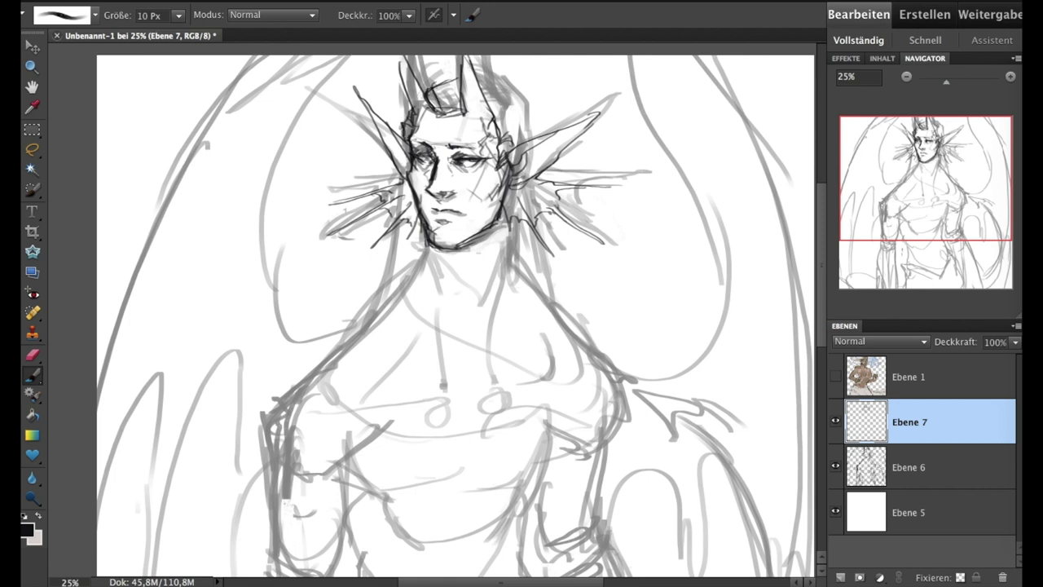
drag(495, 111, 523, 145)
mouse_move(491, 106)
mouse_down()
mouse_move(516, 132)
mouse_move(529, 124)
mouse_up()
drag(484, 75, 533, 139)
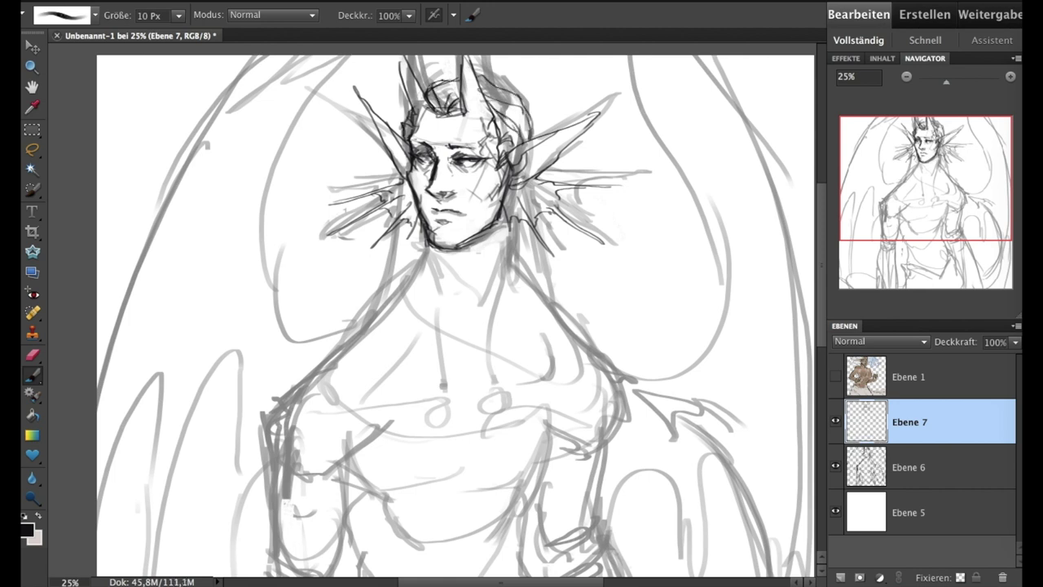
Ink the right neck line, a centre neck line, and the collarbone and collar lines
drag(539, 211, 559, 295)
mouse_move(438, 250)
mouse_down()
mouse_move(445, 393)
mouse_move(408, 290)
mouse_move(382, 314)
mouse_up()
drag(380, 313, 439, 323)
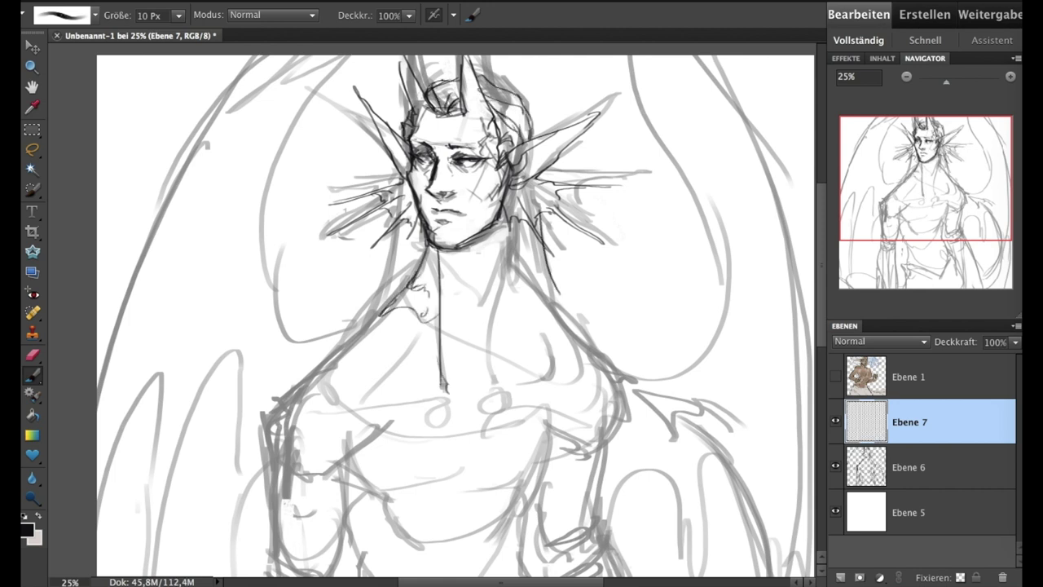
drag(502, 217, 471, 337)
drag(452, 273, 477, 303)
drag(504, 253, 469, 295)
drag(489, 281, 476, 308)
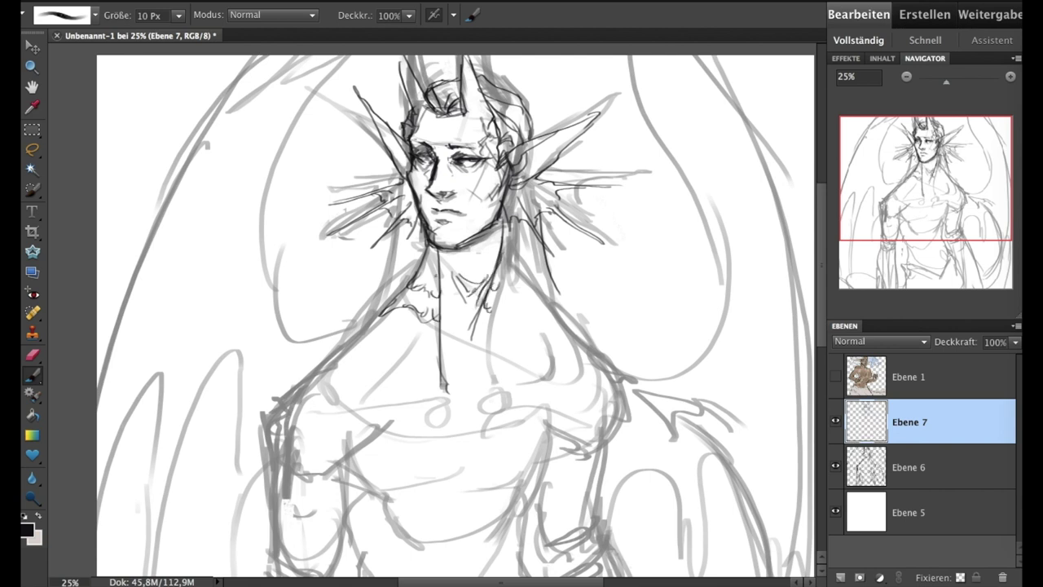
Ink both sides of the neck, the left shoulder and the start of the arm
drag(425, 226, 423, 272)
drag(517, 228, 512, 253)
drag(427, 248, 423, 285)
drag(511, 220, 505, 270)
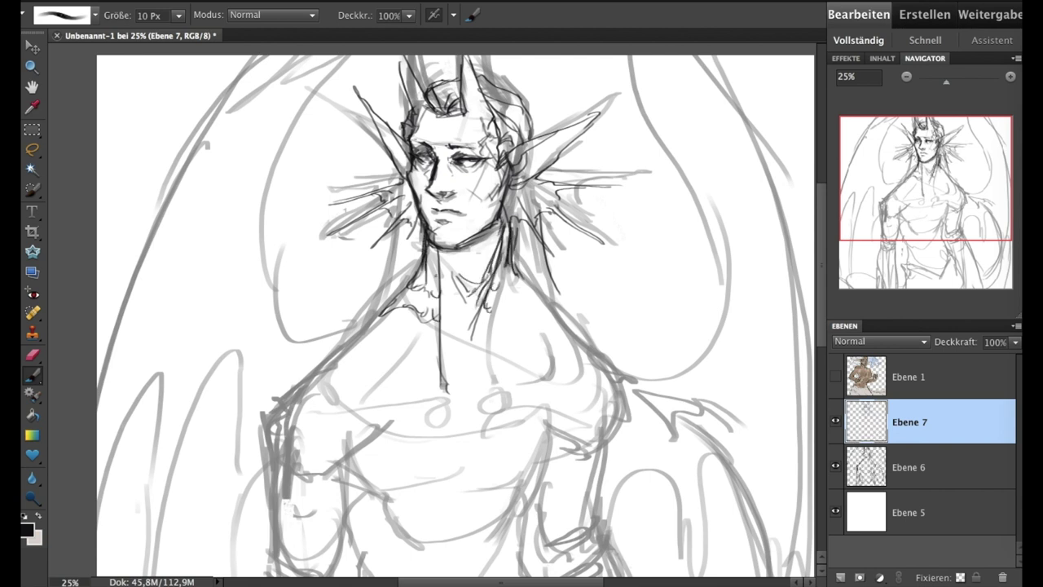
drag(500, 219, 458, 367)
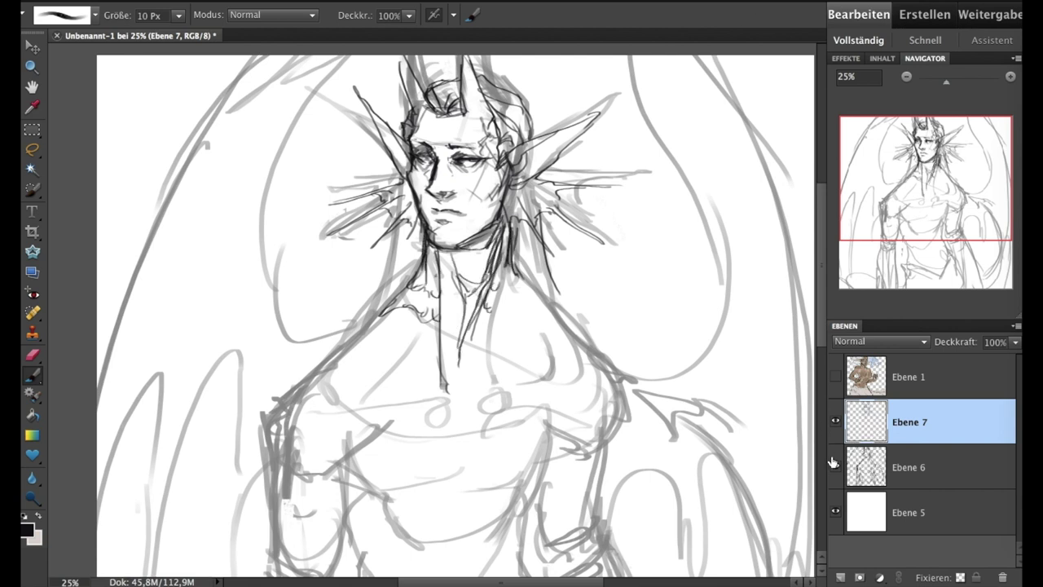
click(835, 466)
click(835, 466)
drag(391, 303, 273, 390)
drag(276, 383, 280, 450)
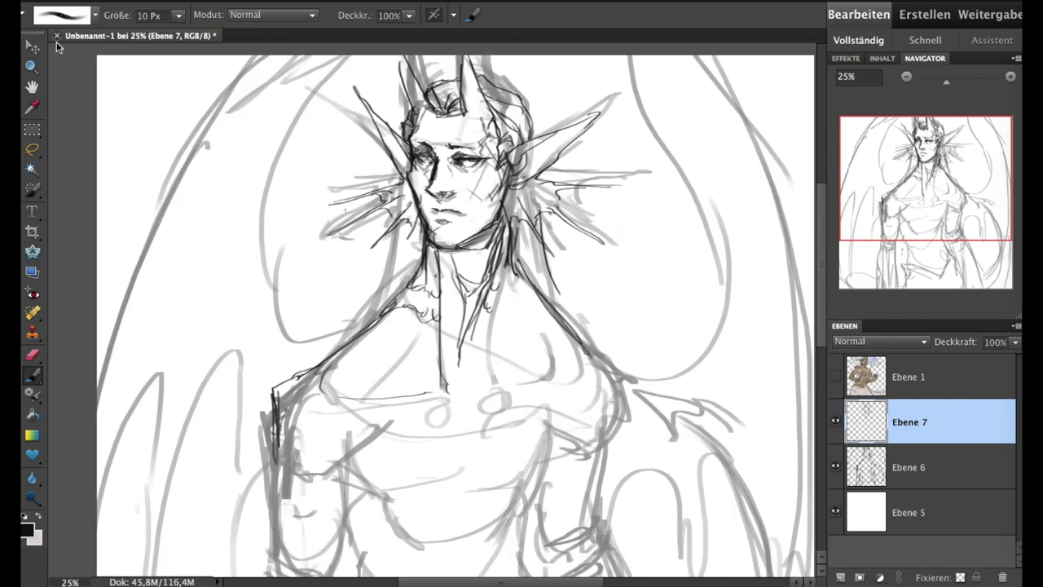
Lasso-select the inked head and neck and shift it up and left into place
key(l)
drag(456, 420, 665, 369)
key(v)
drag(489, 212, 469, 204)
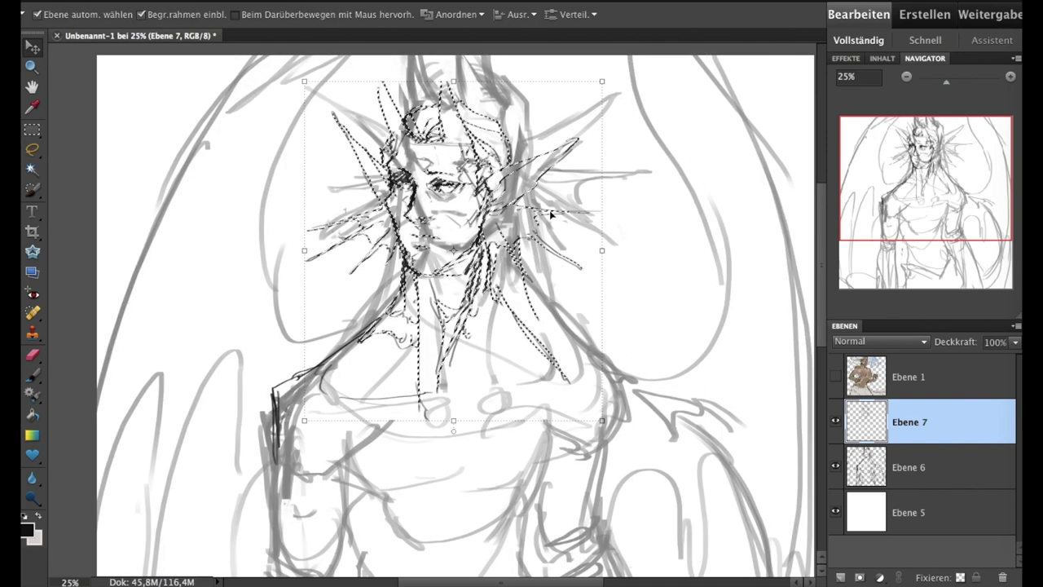
click(31, 129)
click(945, 467)
click(1015, 342)
drag(1015, 357, 970, 357)
click(946, 422)
key(b)
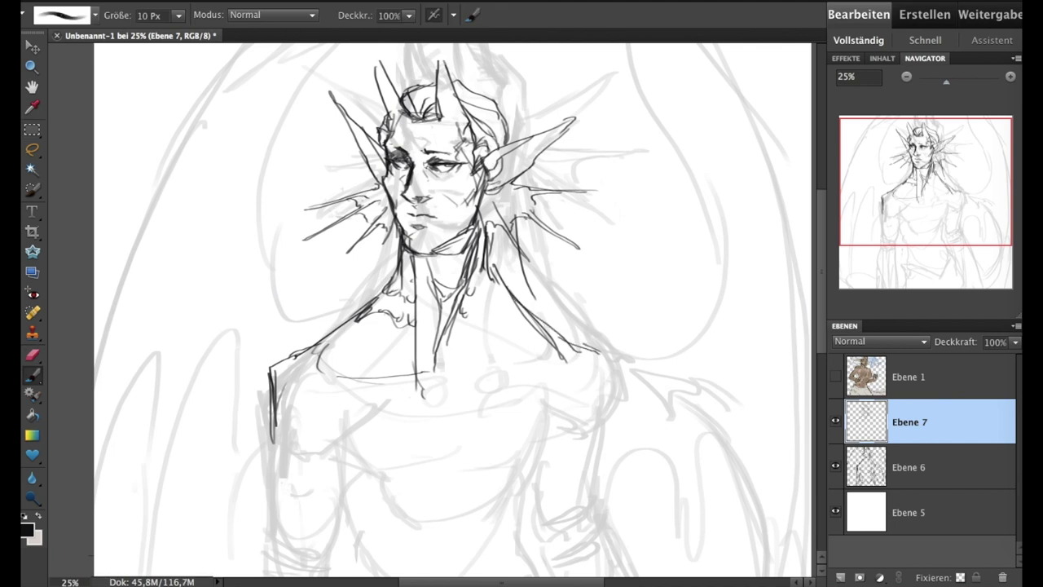
Ink the right hair strands, collarbone, chest V, and lines across the chest and abdomen
scroll(457, 326, down, 2)
drag(514, 204, 560, 297)
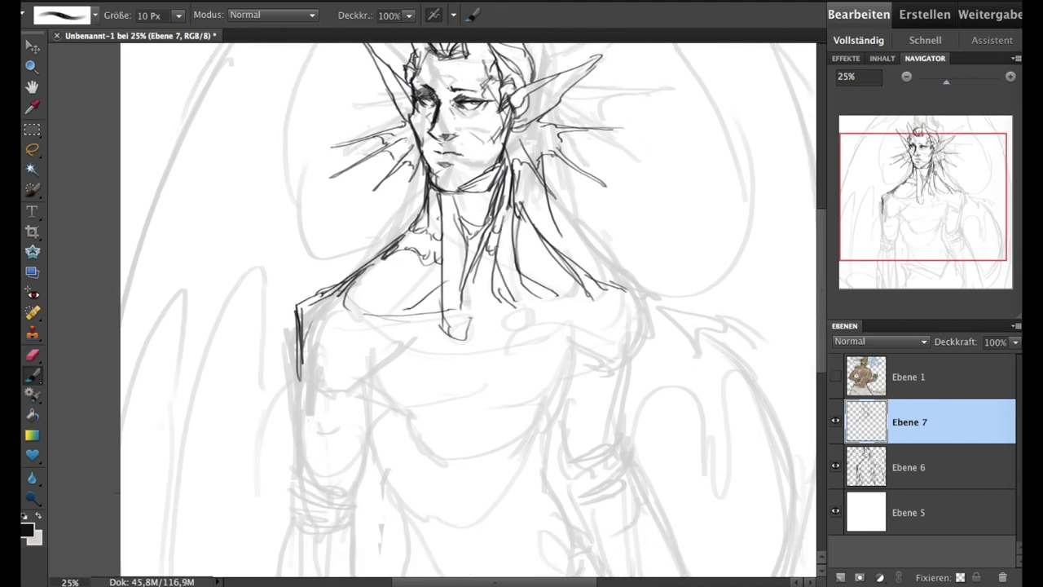
drag(499, 323, 527, 326)
drag(447, 321, 345, 303)
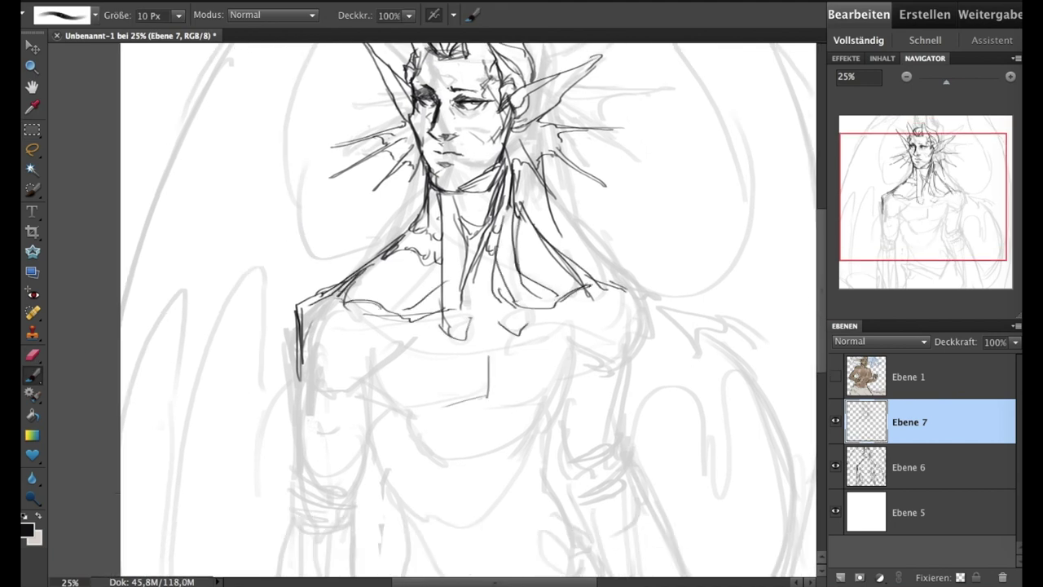
drag(378, 400, 546, 398)
mouse_move(416, 425)
mouse_down()
mouse_move(449, 464)
mouse_move(447, 489)
mouse_up()
drag(523, 406, 526, 477)
drag(493, 399, 538, 399)
drag(450, 406, 401, 427)
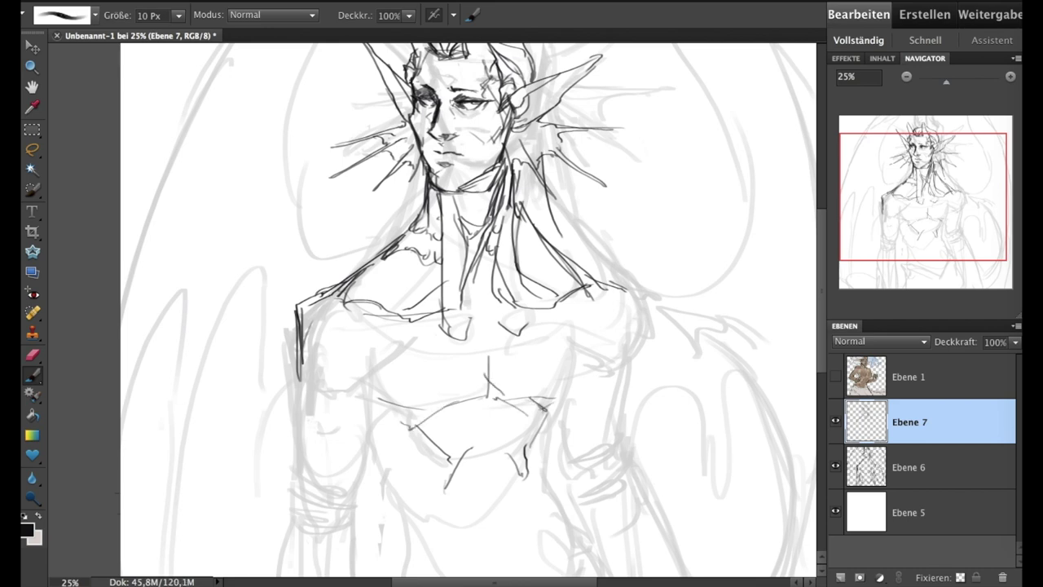
Ink the shoulder and torso edges, more chest lines, and small abdomen details
drag(551, 339, 627, 386)
drag(618, 291, 629, 372)
mouse_move(298, 362)
mouse_down()
mouse_move(310, 405)
mouse_move(423, 340)
mouse_up()
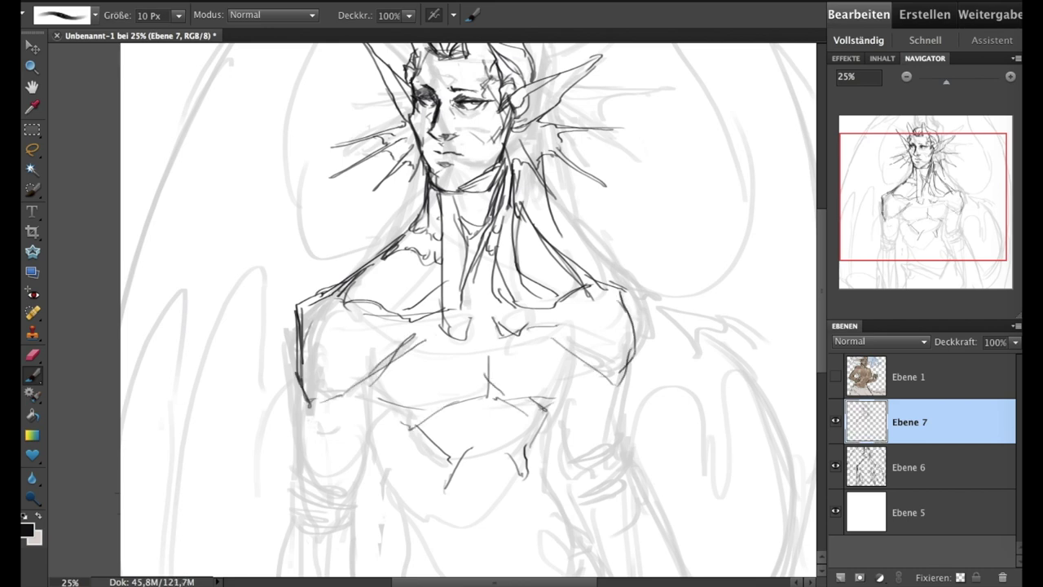
drag(381, 381, 458, 348)
drag(500, 343, 556, 370)
drag(944, 202, 944, 221)
drag(396, 359, 434, 393)
drag(515, 375, 518, 411)
drag(466, 463, 453, 509)
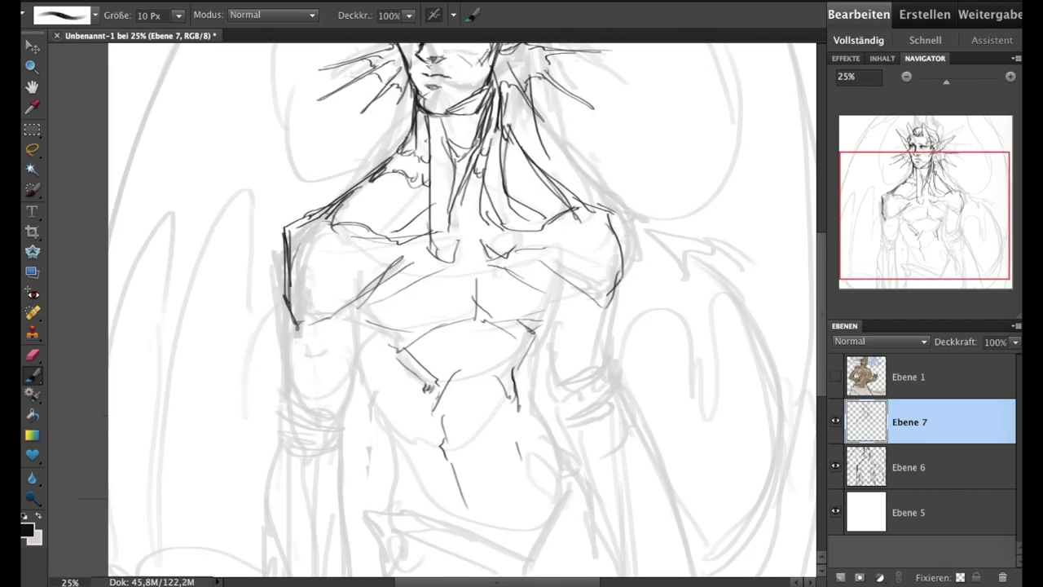
Ink the abdominal muscle lines, the torso edges and short strokes on the left abdomen
drag(533, 492, 535, 531)
drag(468, 495, 459, 530)
drag(925, 215, 914, 205)
drag(508, 475, 559, 517)
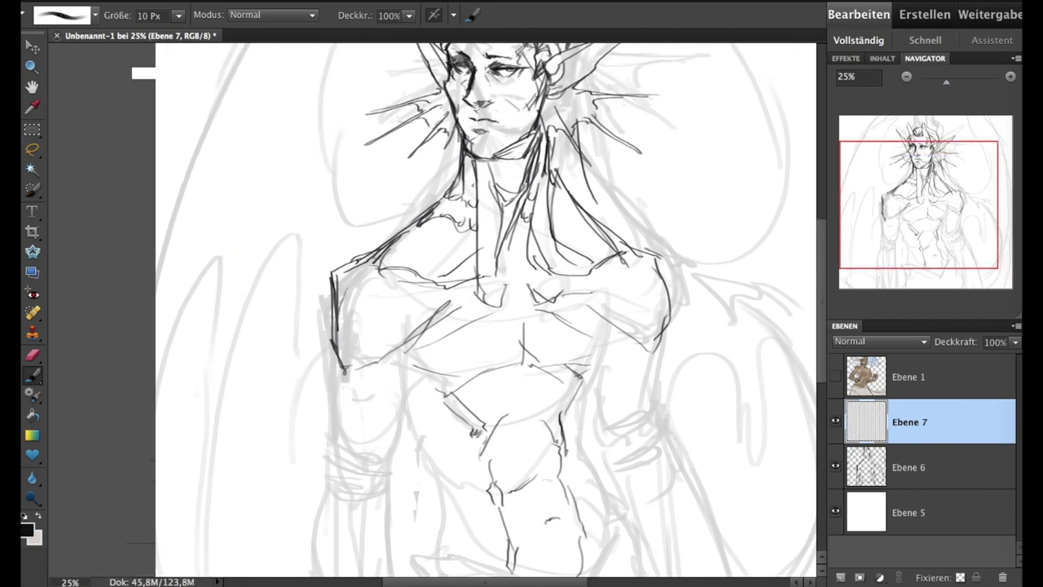
drag(530, 374, 542, 421)
drag(583, 388, 577, 433)
drag(608, 322, 585, 383)
drag(401, 413, 447, 486)
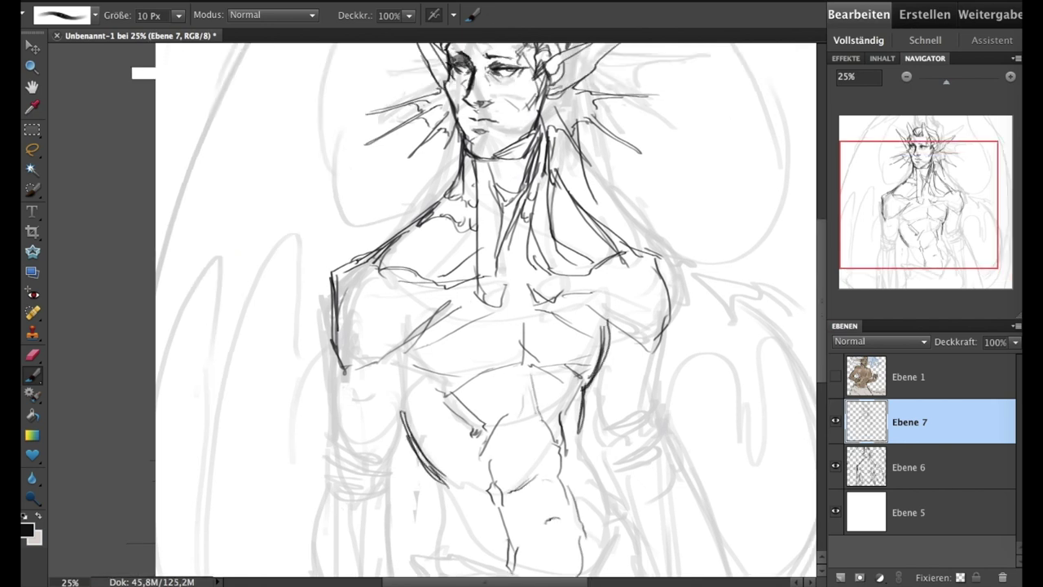
mouse_move(420, 397)
mouse_down()
mouse_move(448, 414)
mouse_move(451, 438)
mouse_move(427, 417)
mouse_up()
drag(412, 427, 435, 445)
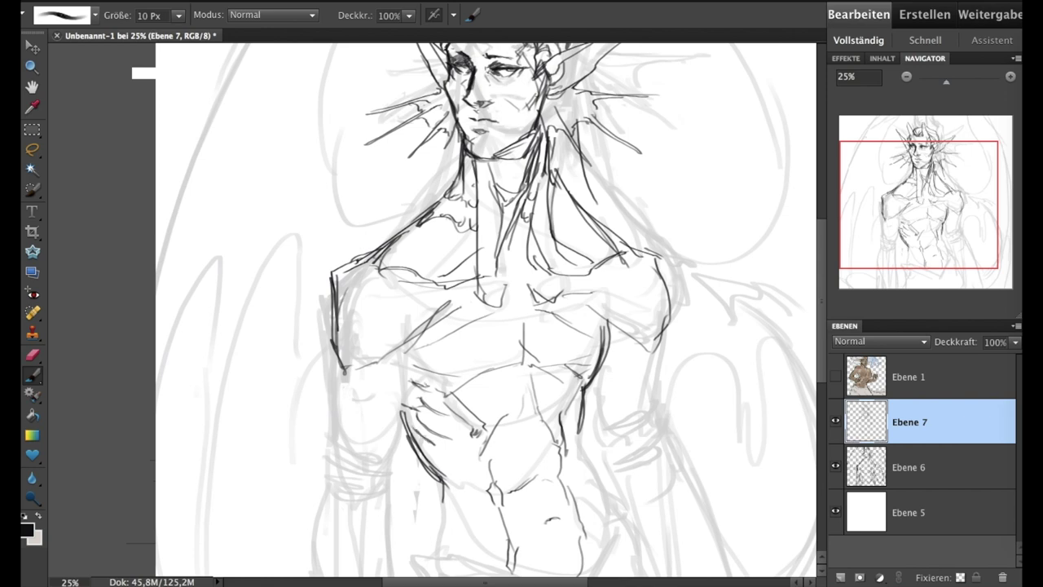
Outline the left and right arms in dark ink
drag(919, 205, 919, 215)
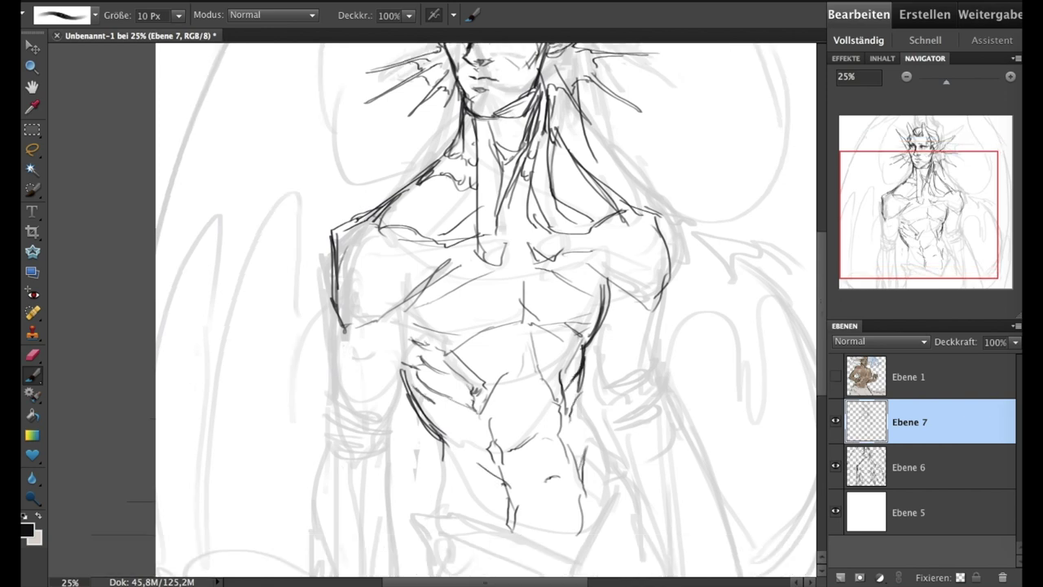
mouse_move(334, 310)
mouse_down()
mouse_move(328, 442)
mouse_move(381, 443)
mouse_up()
drag(395, 393, 385, 439)
drag(397, 312, 388, 447)
drag(629, 324, 619, 418)
drag(661, 301, 651, 395)
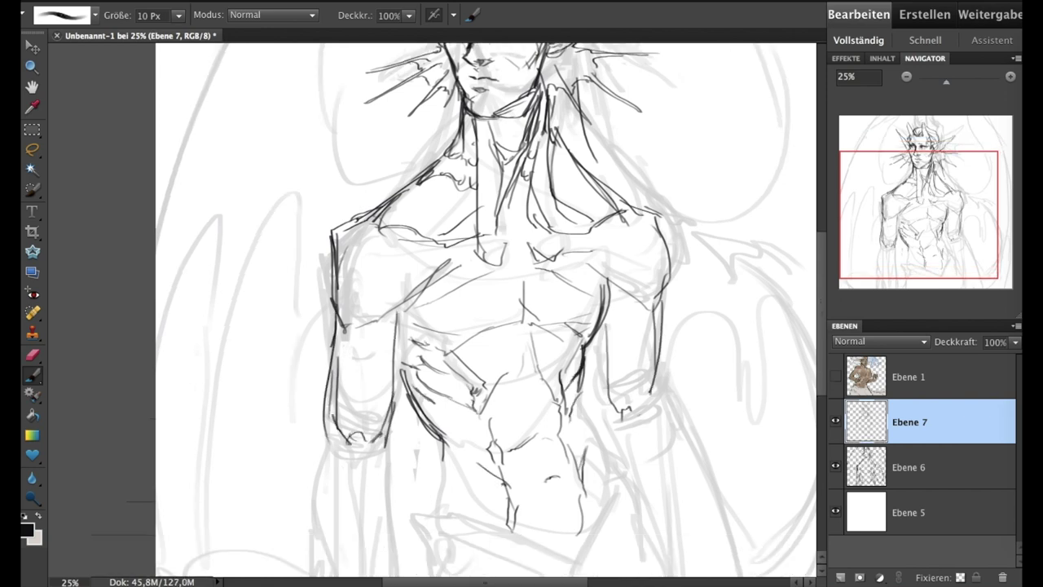
Zoom out and ink the left arm, waist and lower torso lines on Ebene 7
key(ctrl+minus)
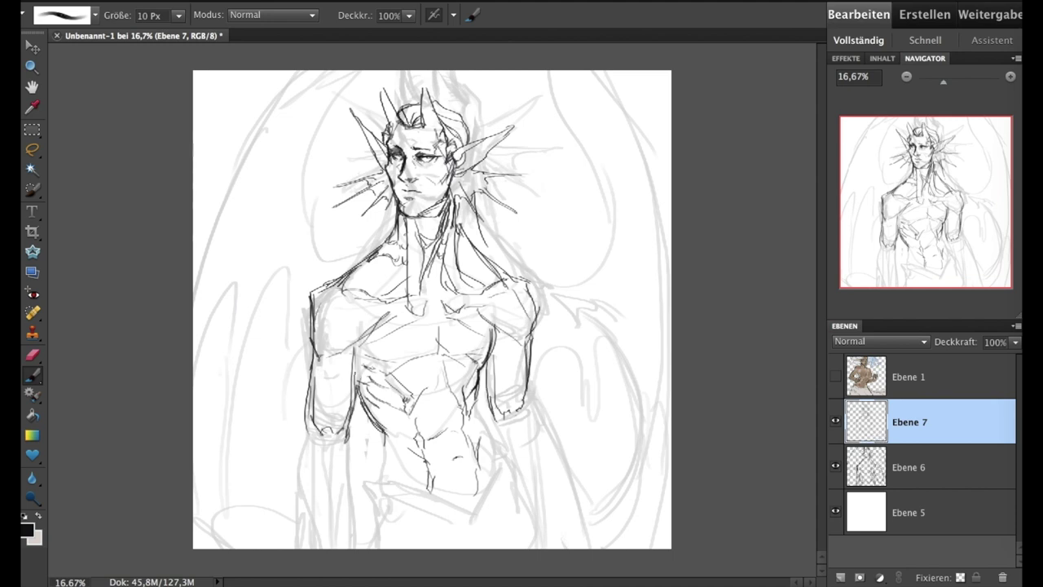
drag(336, 298, 321, 361)
drag(346, 300, 324, 351)
drag(311, 432, 295, 548)
drag(349, 445, 339, 547)
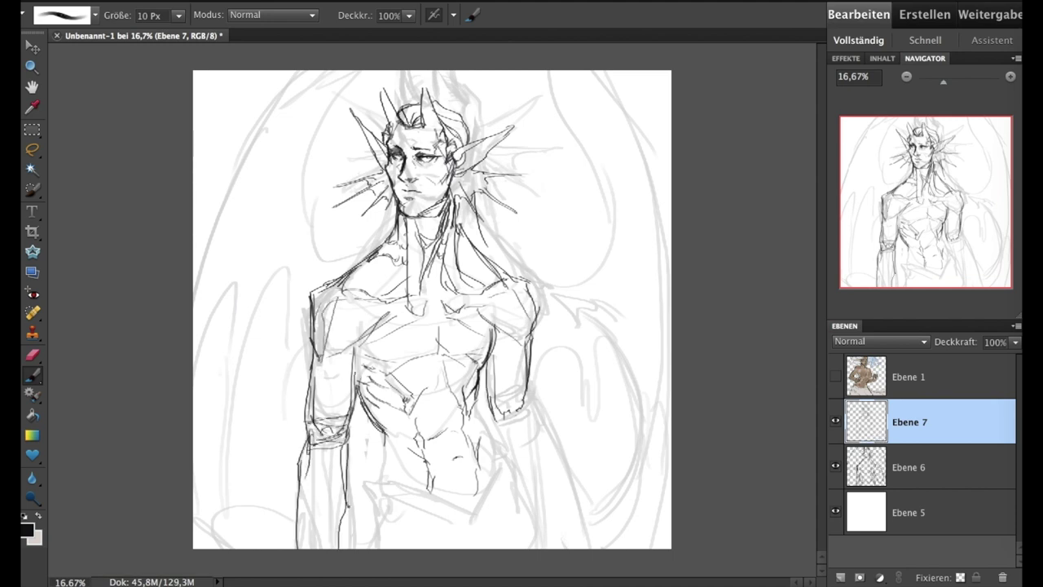
mouse_move(478, 401)
mouse_down()
mouse_move(492, 489)
mouse_move(403, 507)
mouse_up()
drag(383, 457, 380, 487)
drag(390, 424, 385, 460)
drag(383, 484, 378, 513)
Ink the right side of the body, the lower hips and the right forearm
drag(502, 453, 484, 507)
drag(457, 489, 422, 510)
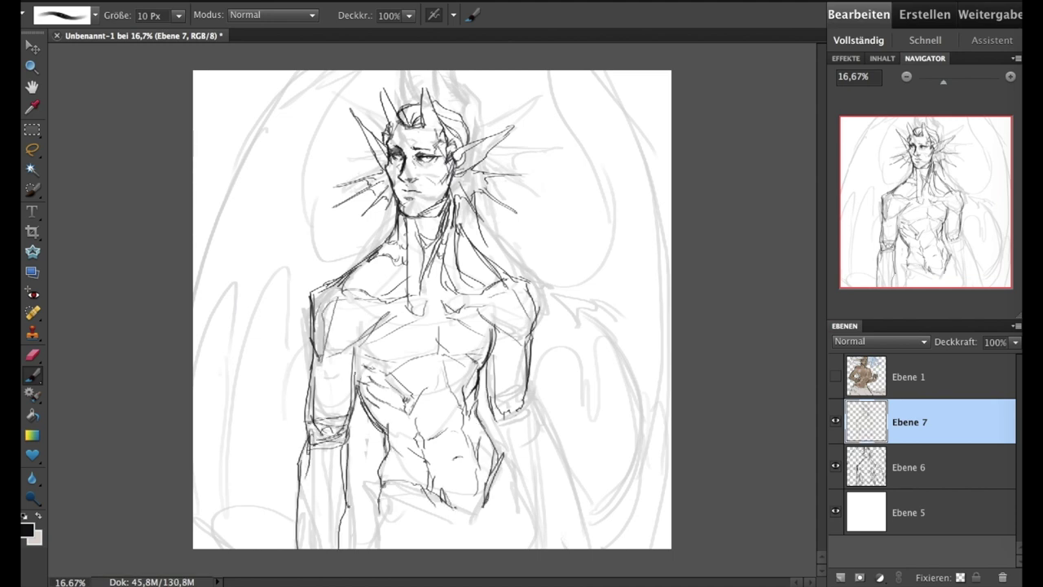
drag(516, 446, 521, 547)
drag(488, 500, 484, 548)
drag(497, 480, 490, 547)
drag(509, 460, 514, 529)
mouse_move(419, 484)
mouse_down()
mouse_move(414, 548)
mouse_move(393, 521)
mouse_up()
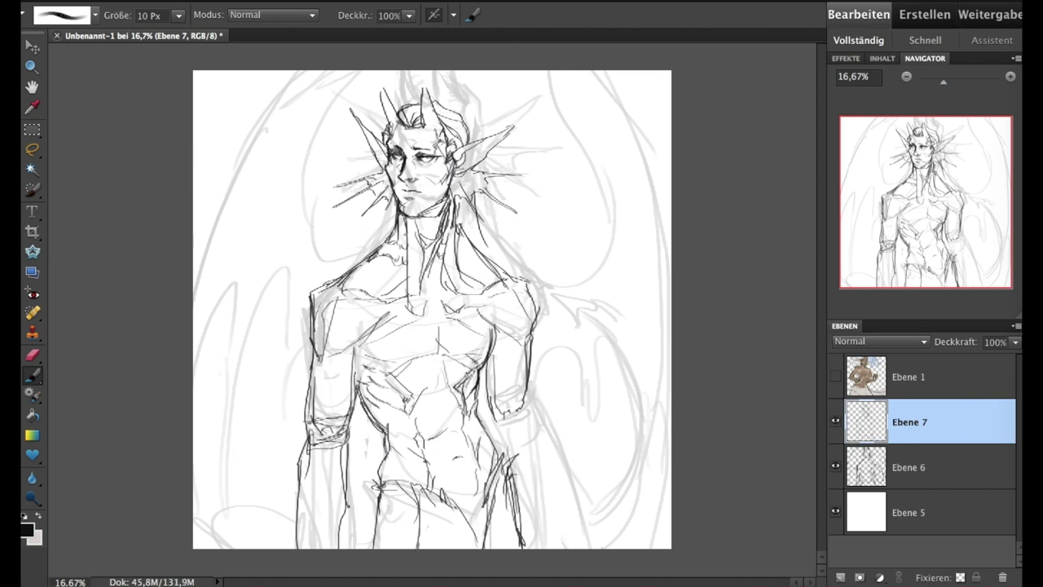
drag(524, 408, 539, 532)
drag(543, 504, 545, 525)
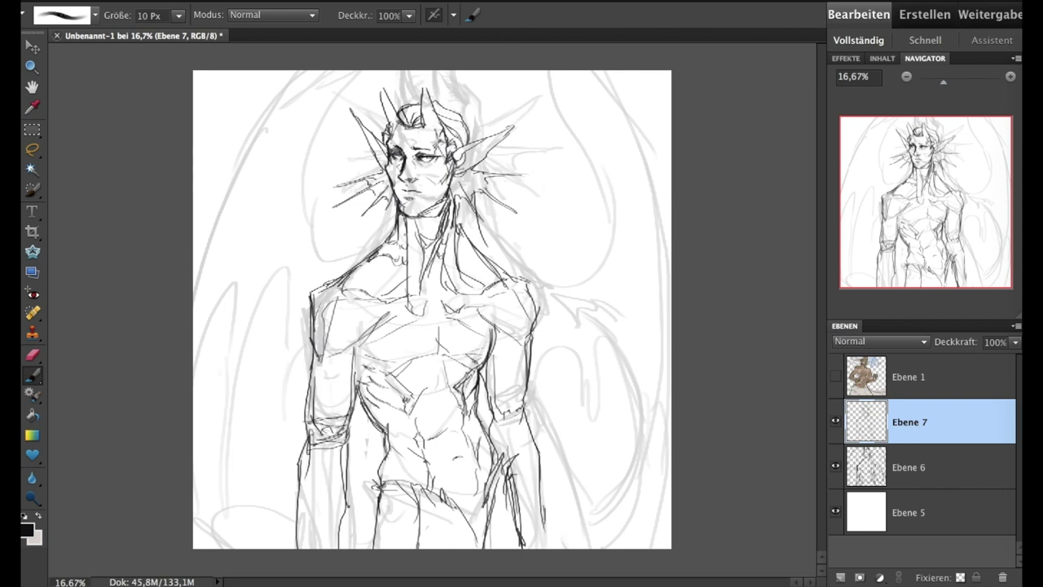
Ink the right wing's upper curve and the left wing's loops and feather strokes
drag(561, 284, 551, 75)
drag(555, 80, 670, 235)
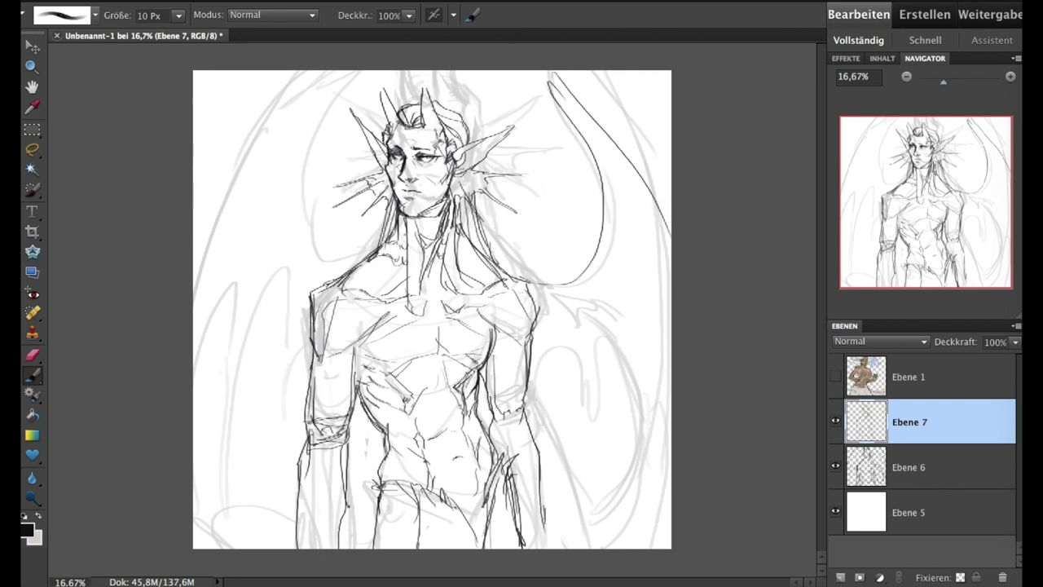
mouse_move(355, 74)
mouse_down()
mouse_move(342, 269)
mouse_move(194, 285)
mouse_up()
drag(245, 314, 222, 498)
drag(272, 331, 259, 479)
drag(297, 328, 289, 432)
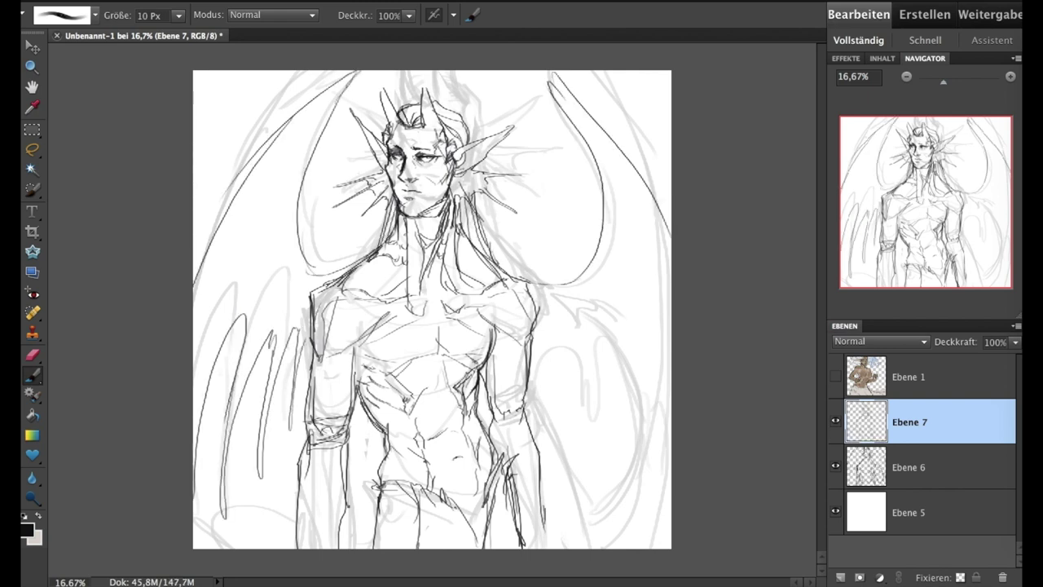
Ink the tail loops and curves, plus feather strokes on the right wing
drag(203, 542, 358, 548)
mouse_move(544, 507)
mouse_down()
mouse_move(555, 548)
mouse_move(628, 399)
mouse_move(538, 380)
mouse_up()
drag(540, 378, 644, 377)
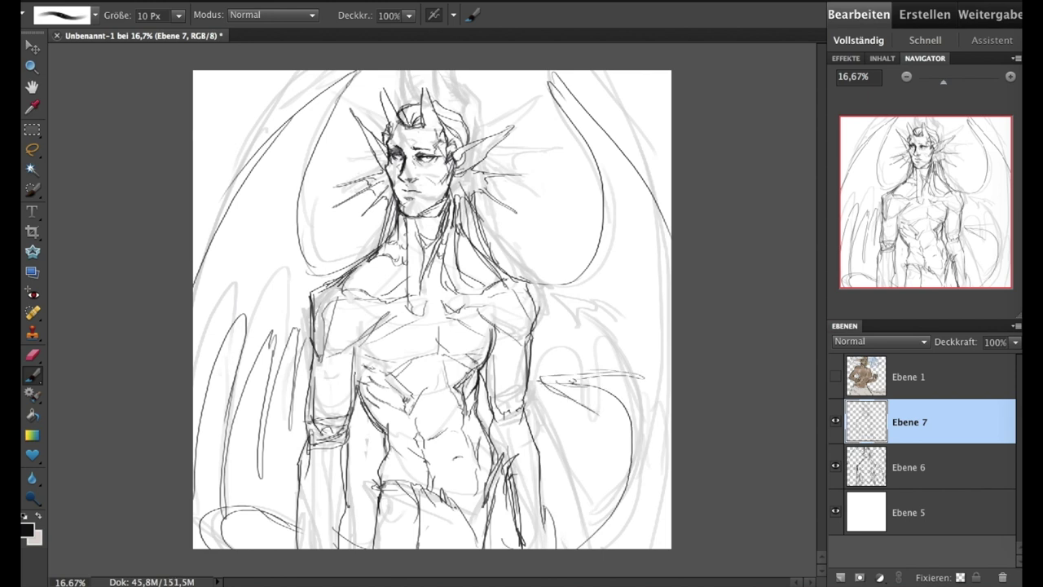
drag(538, 357, 551, 481)
drag(591, 396, 570, 485)
mouse_move(623, 377)
mouse_down()
mouse_move(607, 489)
mouse_move(652, 547)
mouse_up()
Hide the Ebene 6 sketch and hatch the neck, left chest and left shoulder
click(835, 465)
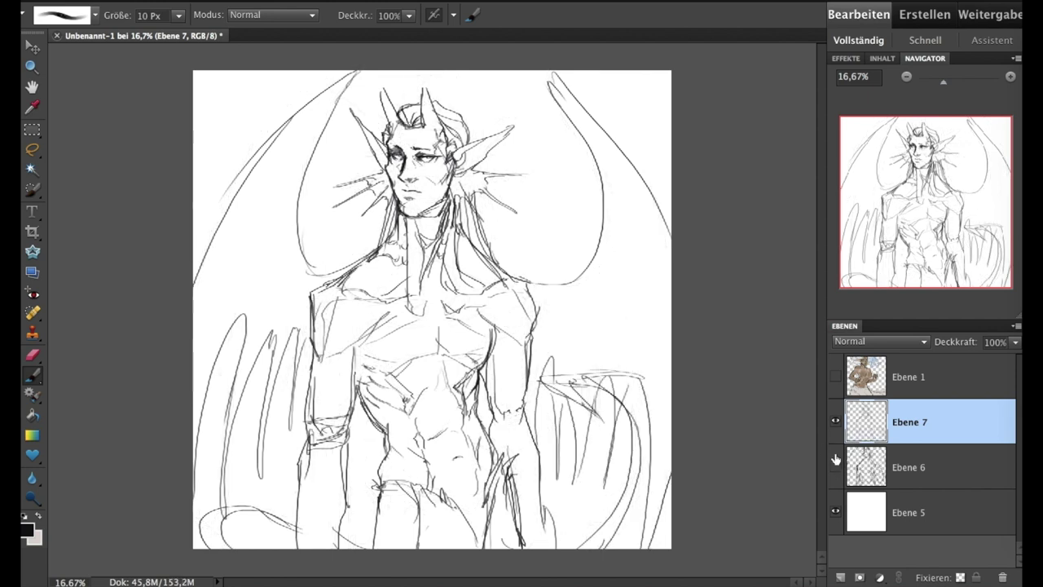
drag(453, 199, 462, 232)
drag(467, 197, 476, 244)
drag(385, 199, 394, 238)
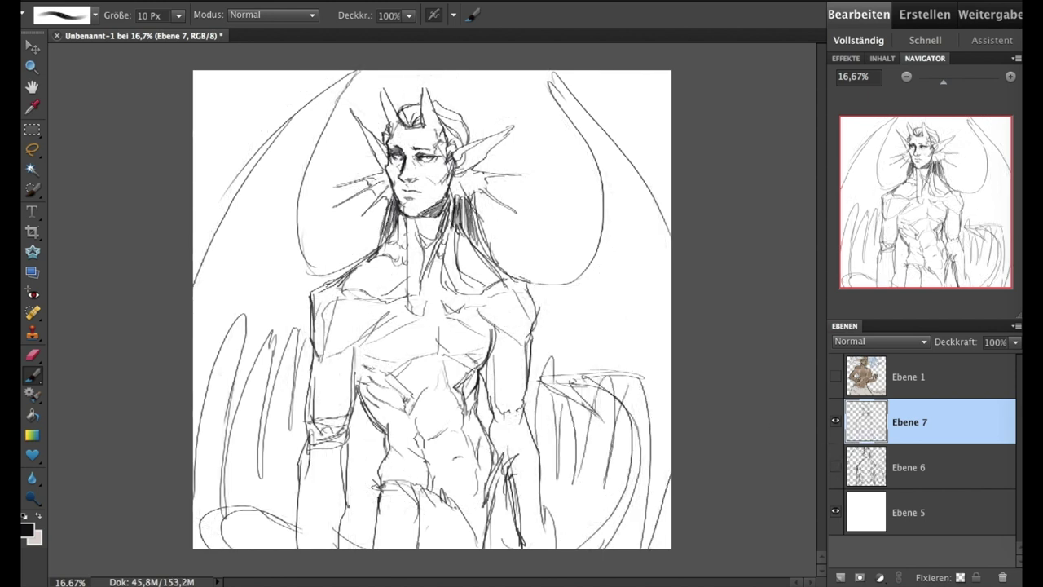
mouse_move(356, 337)
mouse_down()
mouse_move(363, 382)
mouse_move(378, 370)
mouse_up()
drag(360, 273, 337, 290)
drag(367, 264, 352, 279)
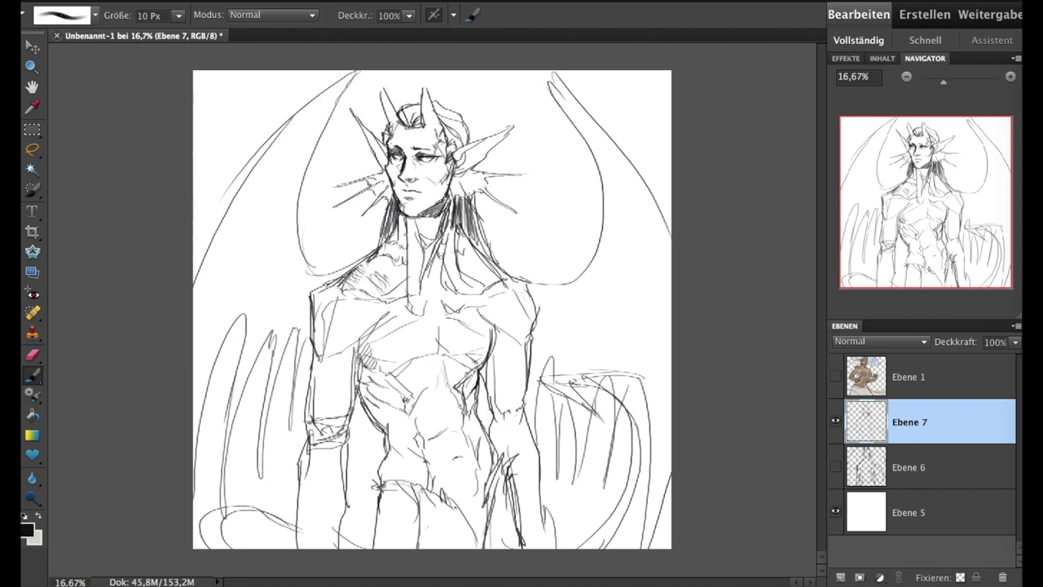
Hatch shading on the right chest, its side and the left arm
drag(507, 333, 491, 353)
drag(509, 343, 492, 398)
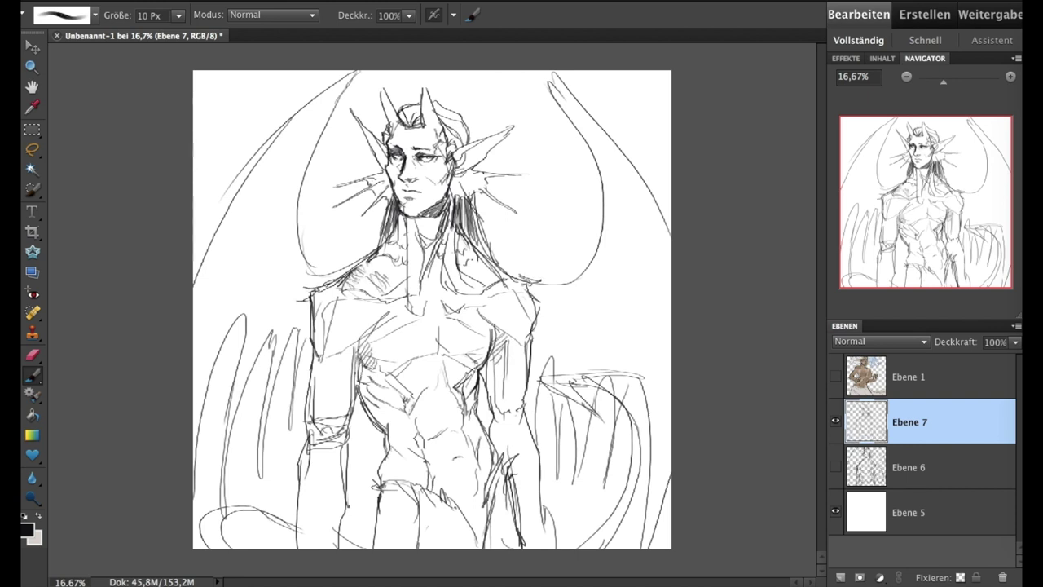
drag(327, 402, 314, 419)
mouse_move(324, 383)
mouse_down()
mouse_move(314, 411)
mouse_move(329, 405)
mouse_up()
drag(508, 382, 494, 406)
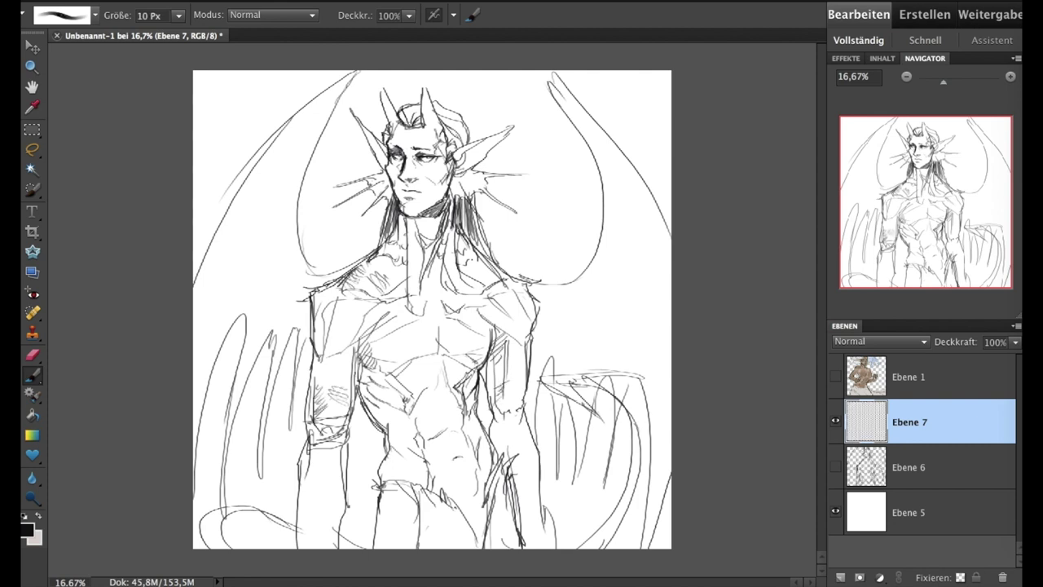
drag(504, 352, 481, 430)
drag(368, 356, 359, 425)
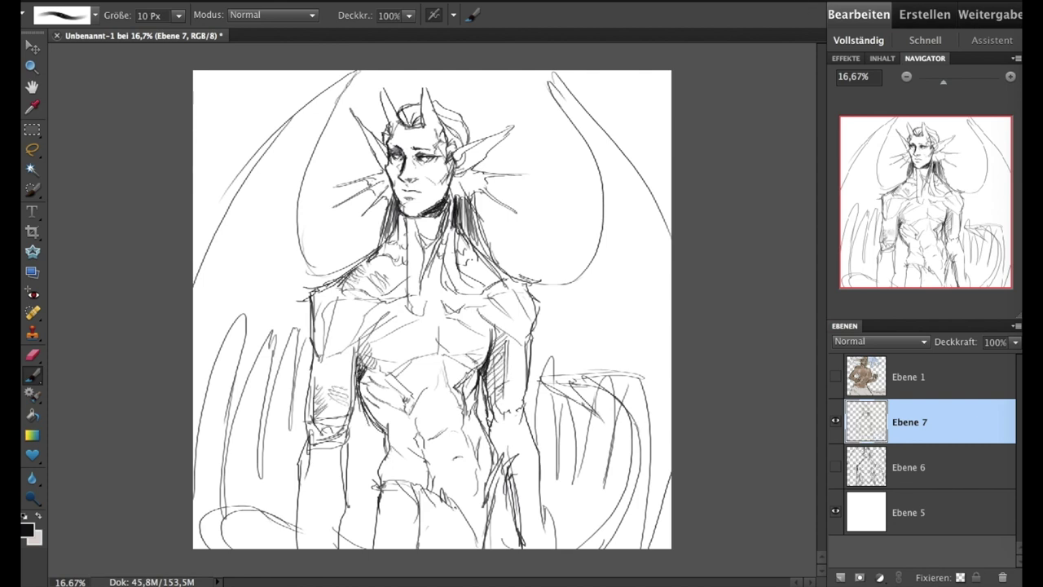
Add extra curves, lines and vertical feather strokes to both wings
drag(309, 131, 236, 217)
drag(603, 168, 661, 246)
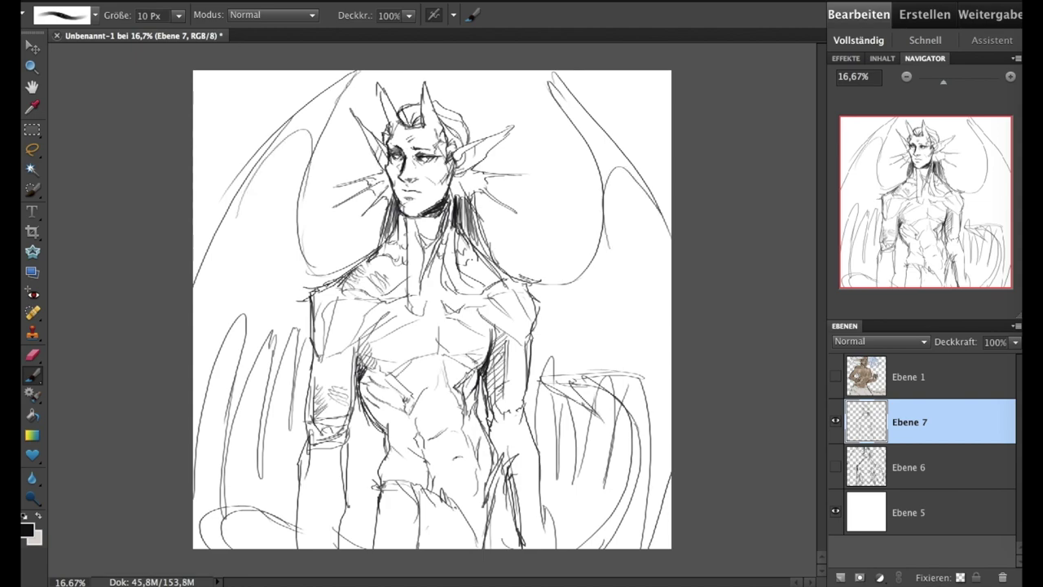
drag(610, 213, 597, 391)
drag(603, 266, 566, 393)
drag(278, 223, 229, 338)
drag(299, 242, 304, 407)
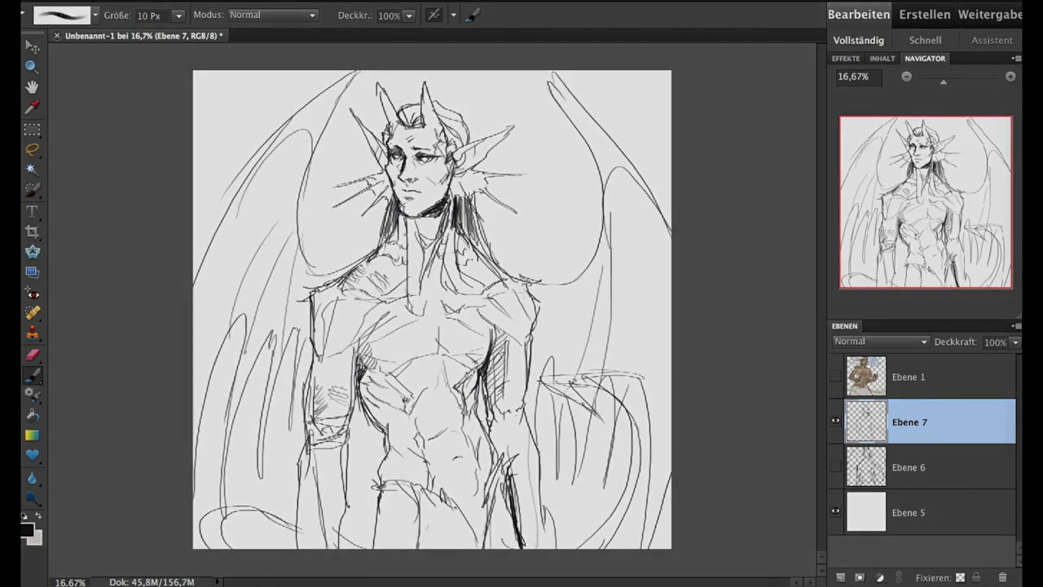